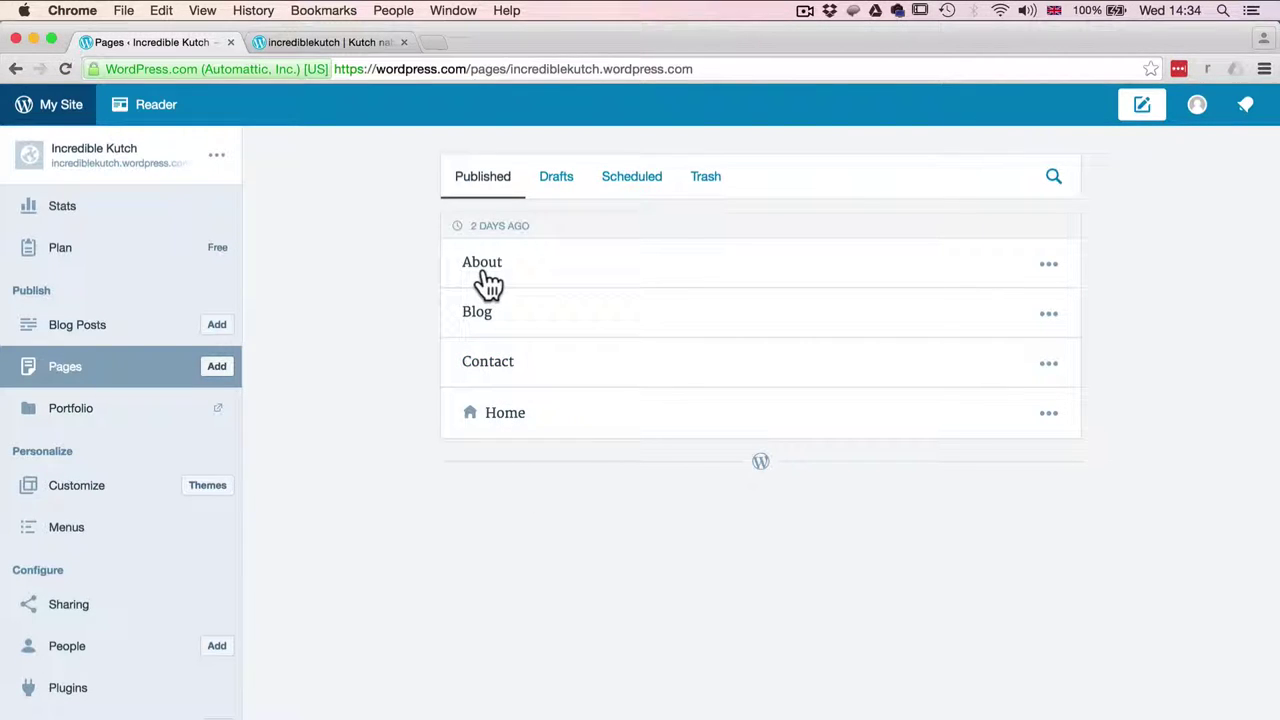
Step: Retitle the About page as "About TWES" and replace its body with "TWES is a K-12 school based in village Devpur, in Kutch region of Gujarat."
{"action": "left_click", "coordinate": [1049, 266]}
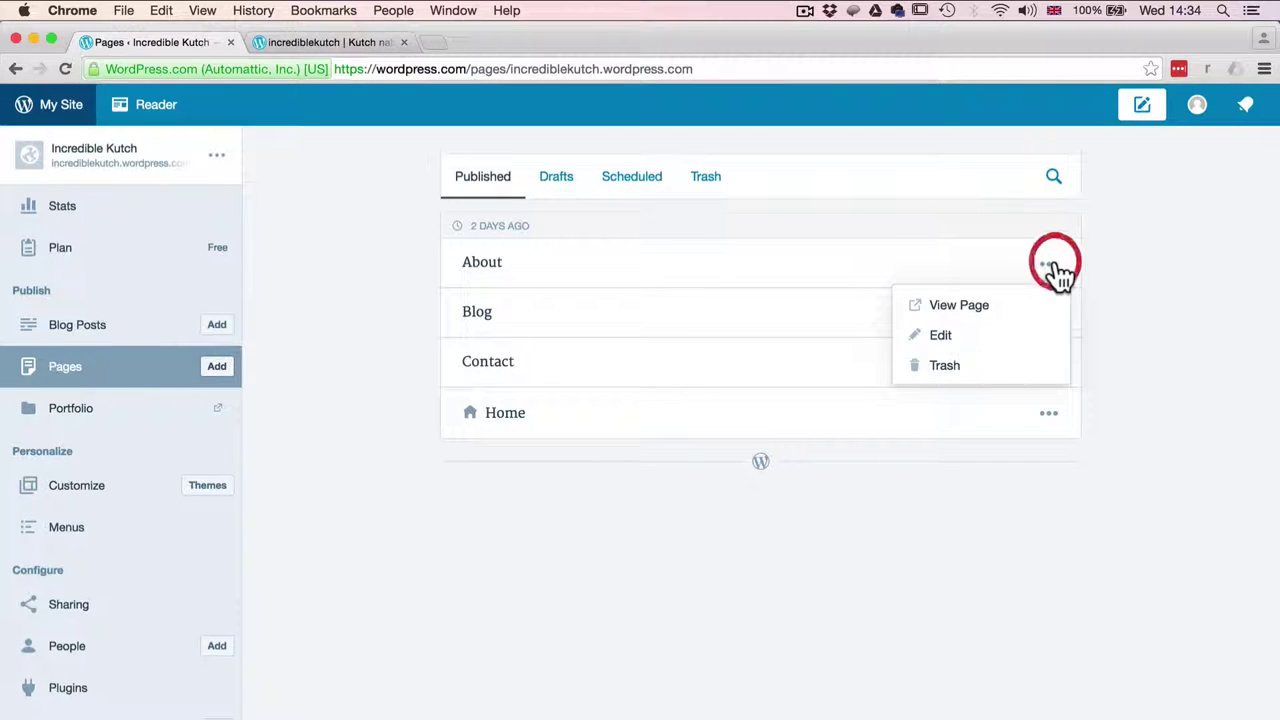
{"action": "left_click", "coordinate": [958, 341]}
{"action": "left_click", "coordinate": [621, 226]}
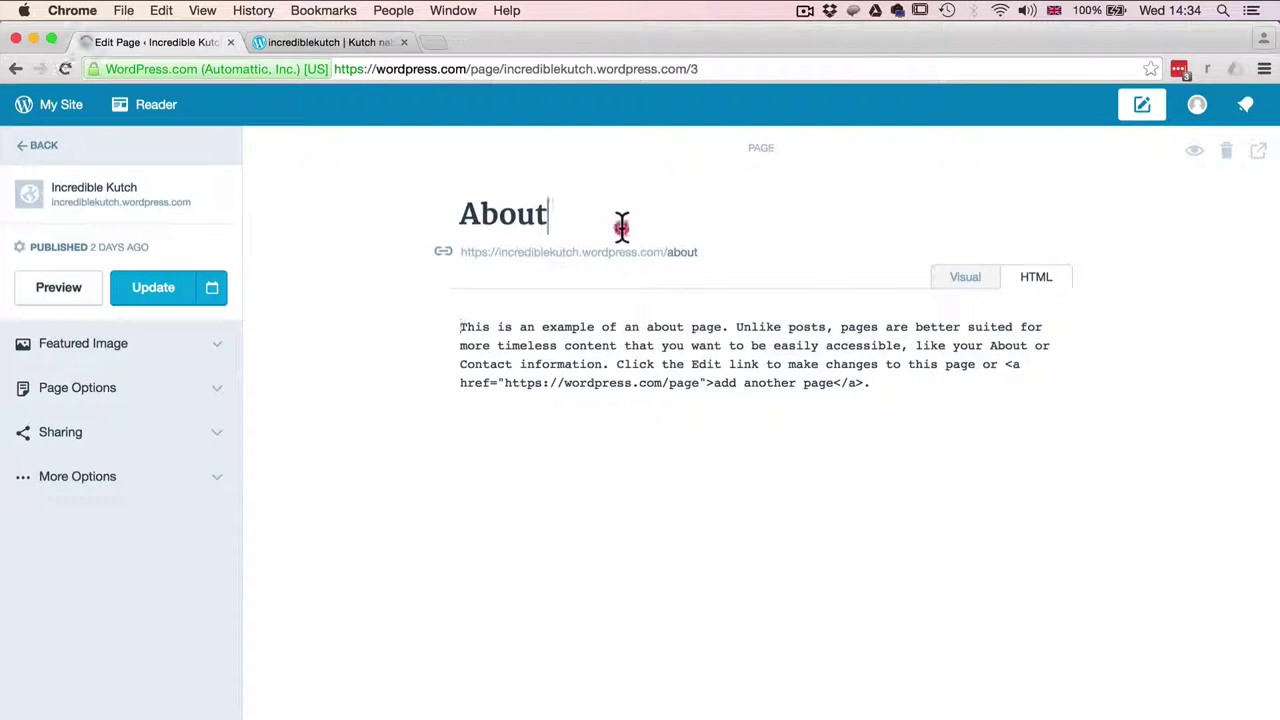
{"action": "type", "text": "TWES"}
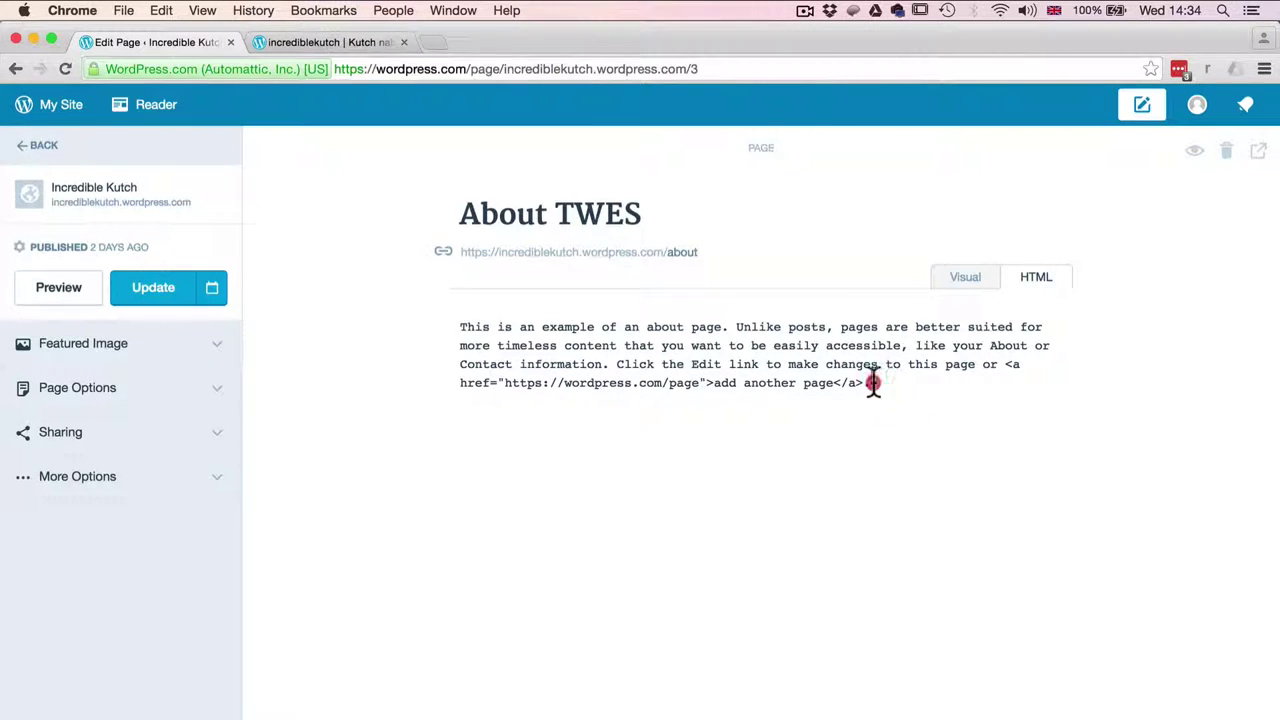
{"action": "left_click_drag", "start_coordinate": [871, 383], "coordinate": [426, 326]}
{"action": "type", "text": "T"}
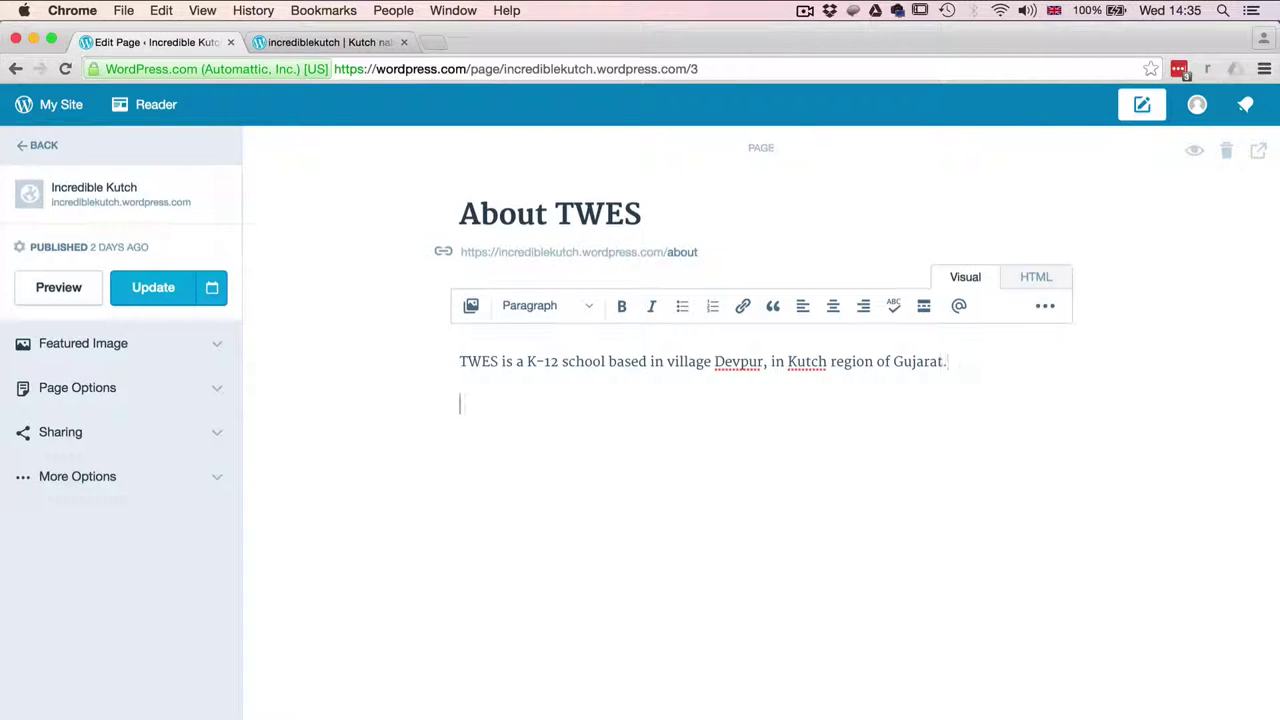
Step: Insert the outdoor school assembly photo from the media library below the paragraph and update the page
{"action": "left_click", "coordinate": [471, 308]}
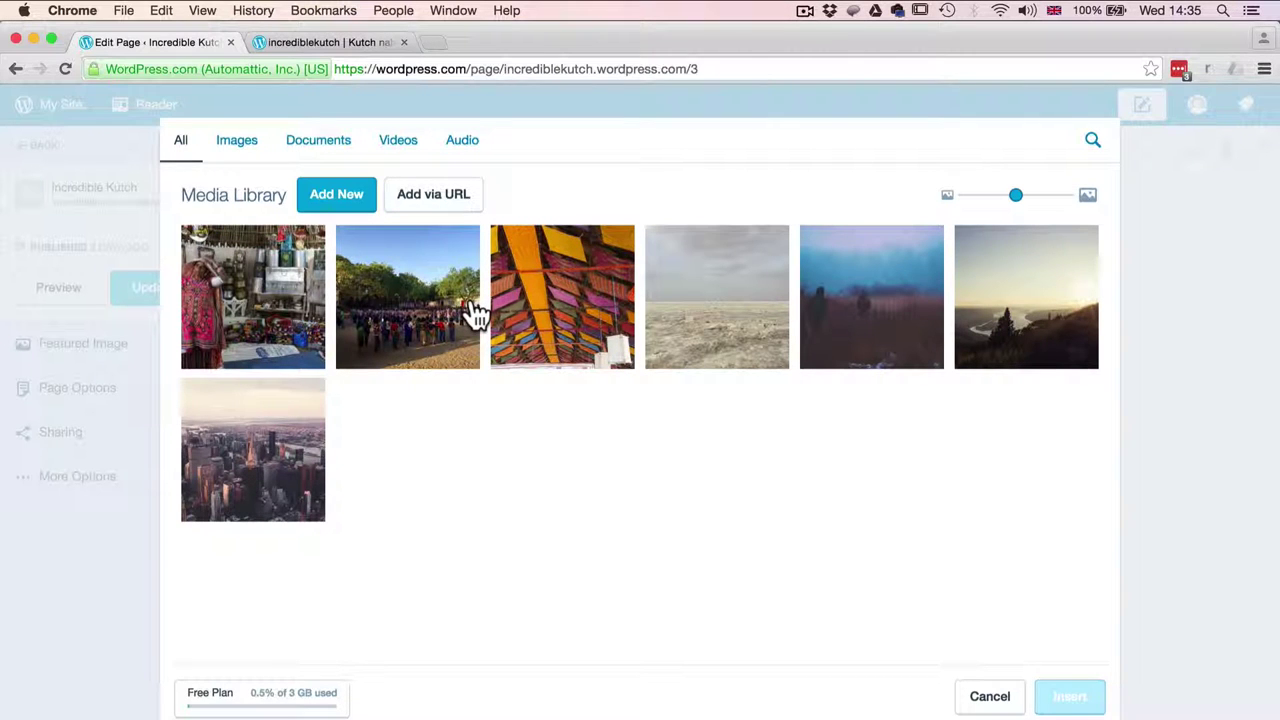
{"action": "left_click", "coordinate": [428, 337]}
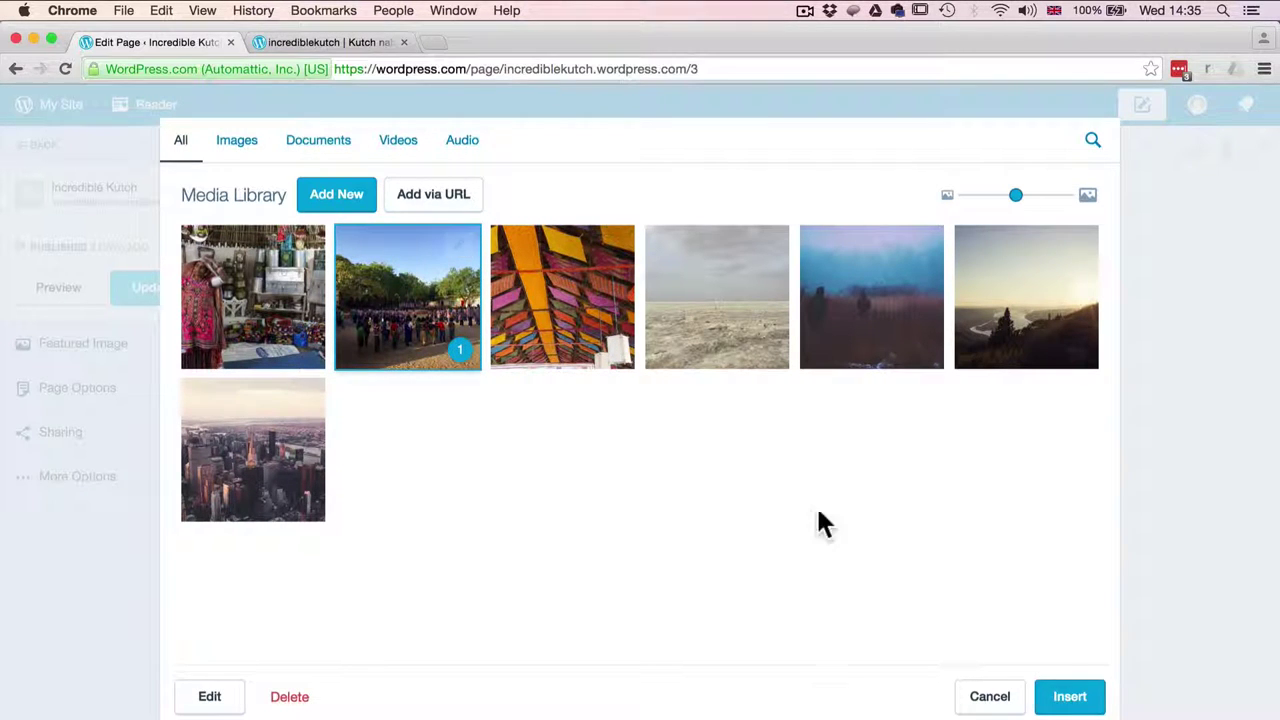
{"action": "left_click", "coordinate": [1068, 697]}
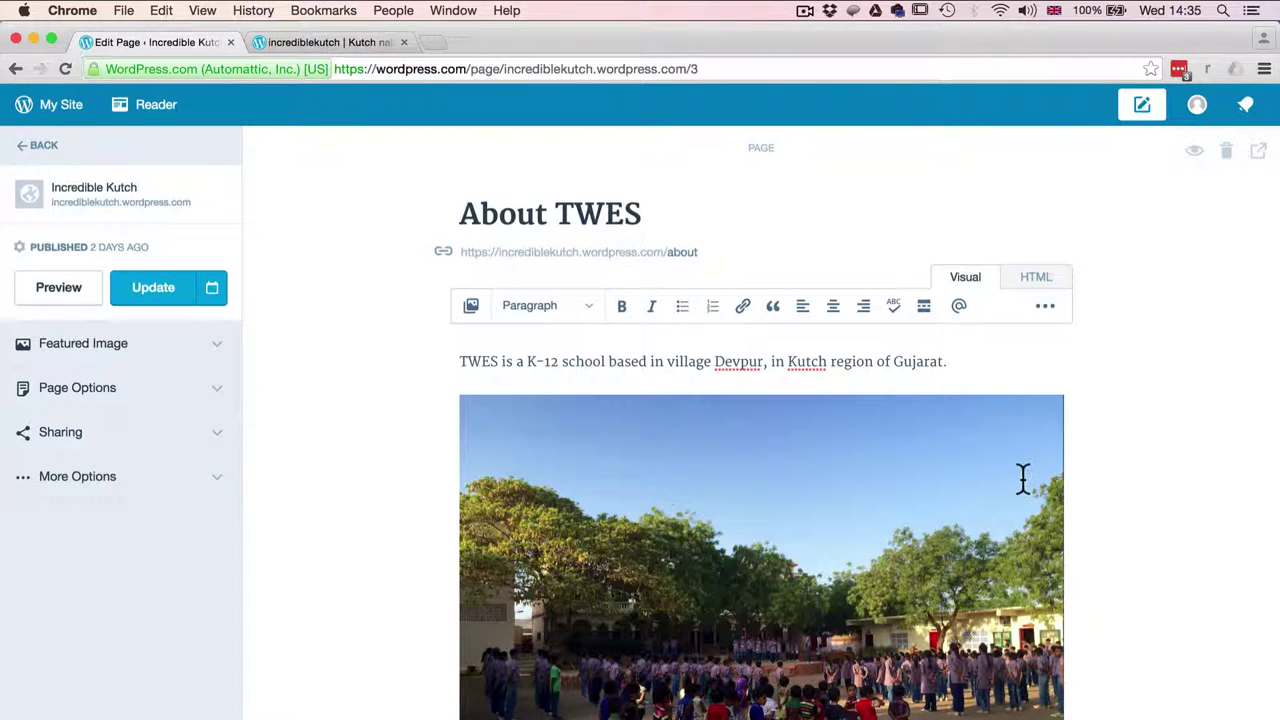
{"action": "left_click", "coordinate": [160, 290]}
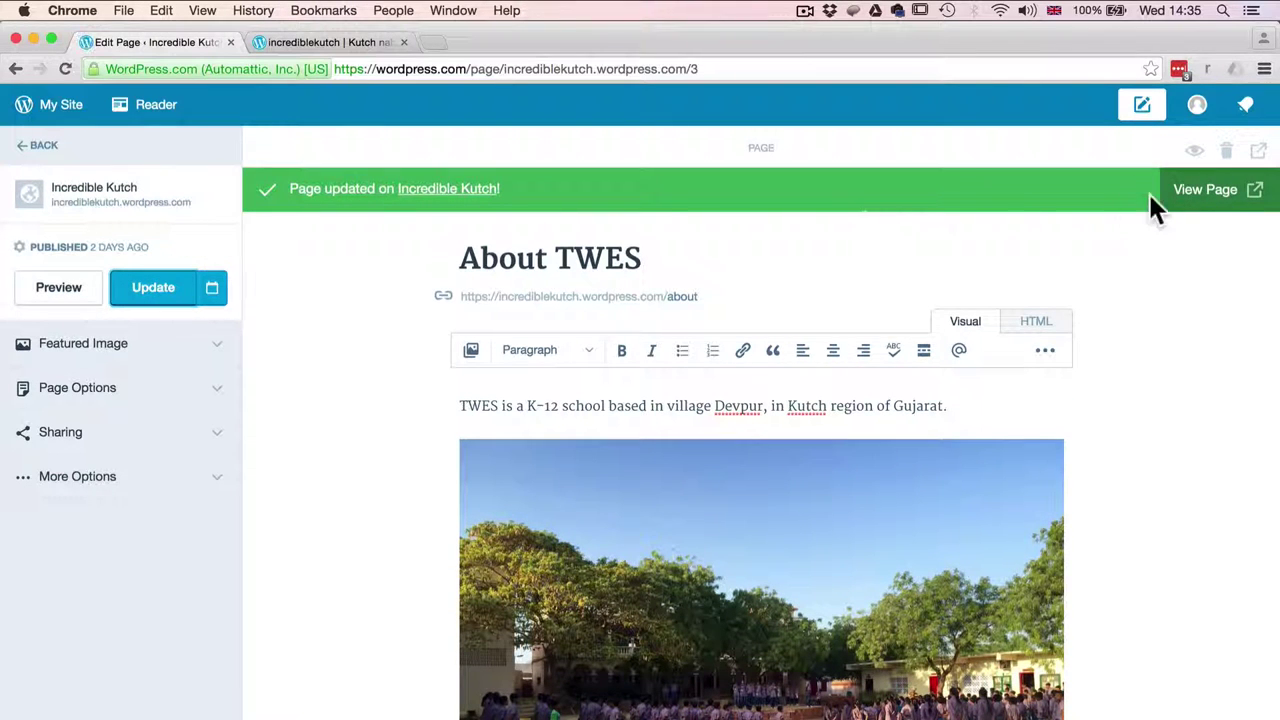
Step: View the published About TWES page and examine its text and photo on the live site
{"action": "left_click", "coordinate": [1228, 197]}
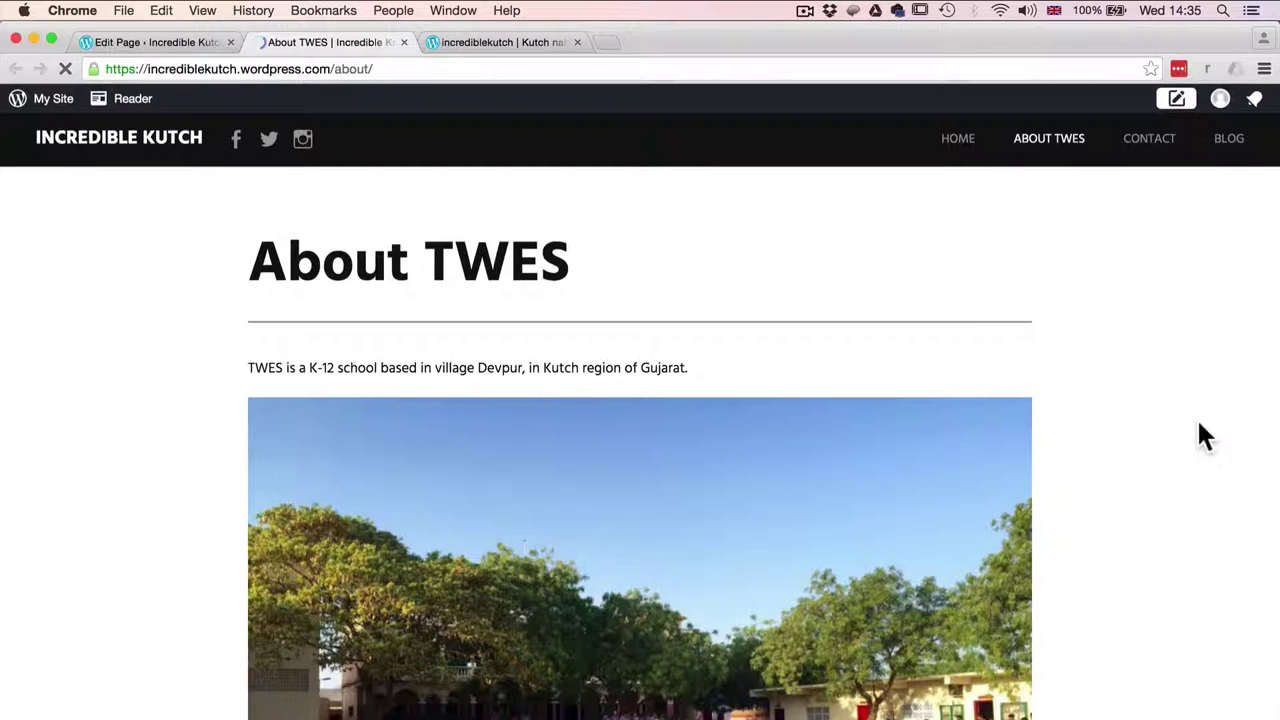
{"action": "scroll", "coordinate": [1245, 503], "scroll_direction": "down", "scroll_amount": 5}
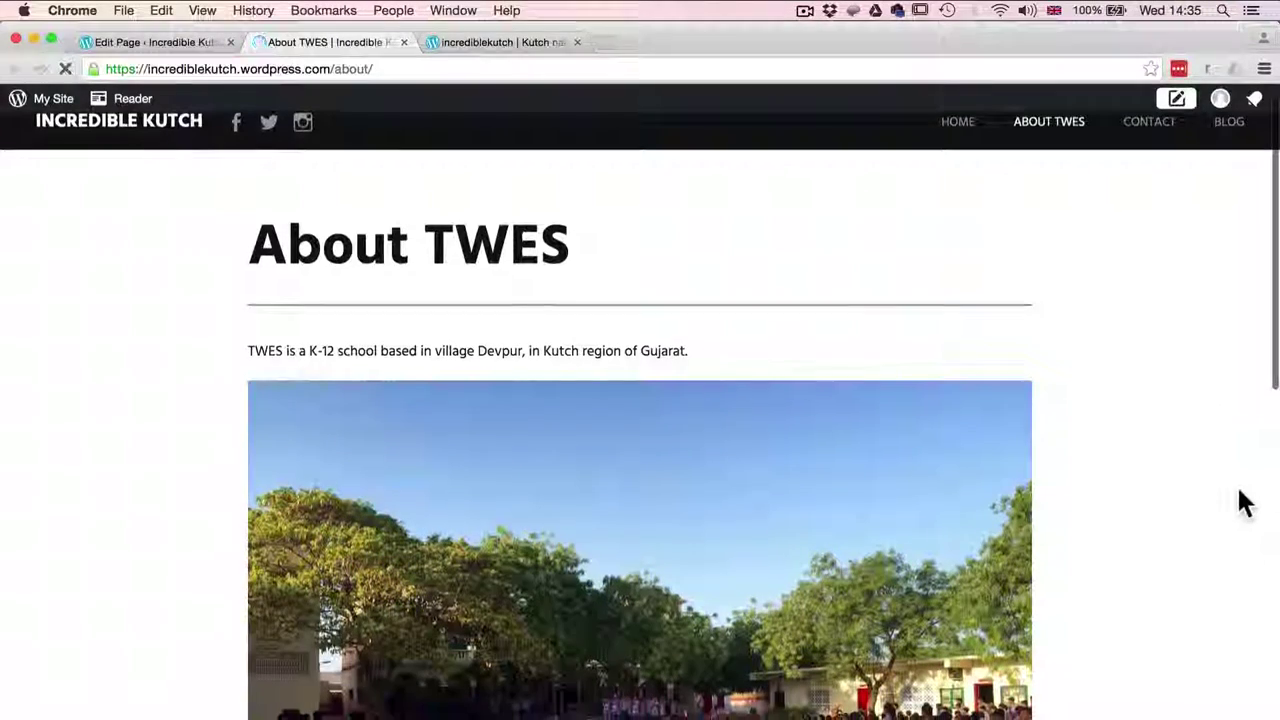
{"action": "scroll", "coordinate": [1245, 503], "scroll_direction": "down", "scroll_amount": 5}
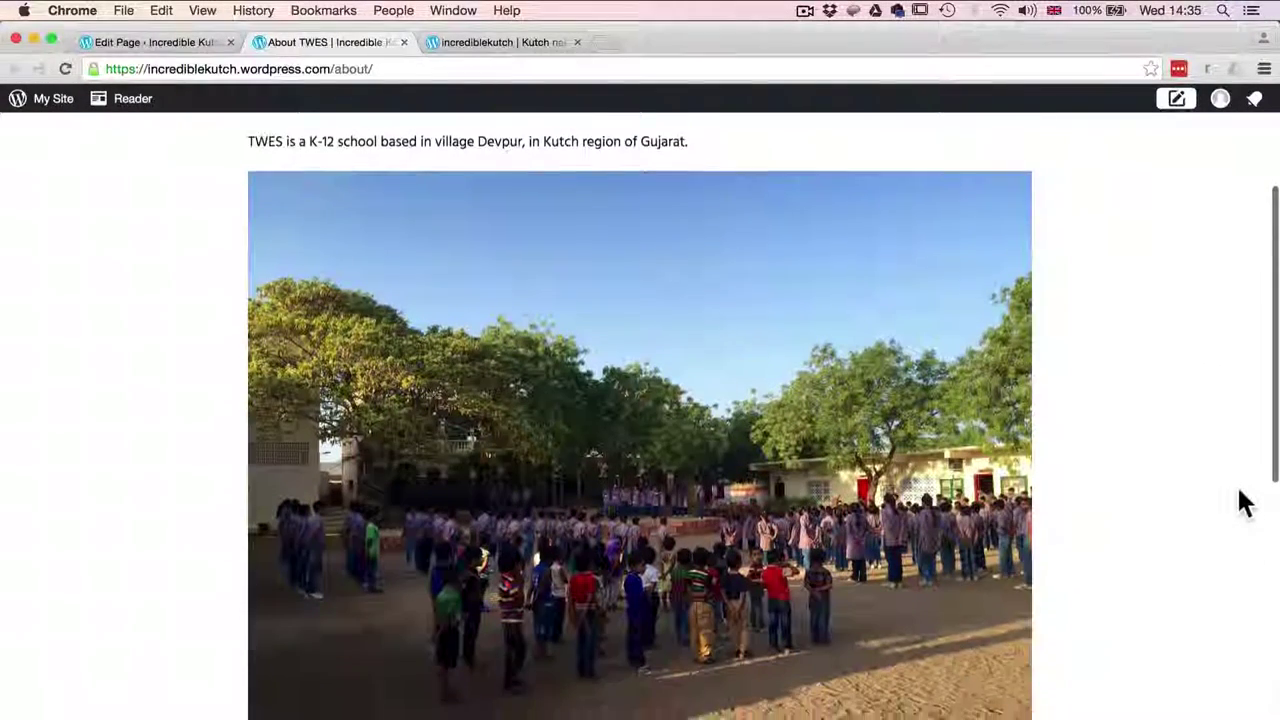
{"action": "scroll", "coordinate": [1245, 503], "scroll_direction": "up", "scroll_amount": 2}
{"action": "scroll", "coordinate": [1245, 503], "scroll_direction": "up", "scroll_amount": 4}
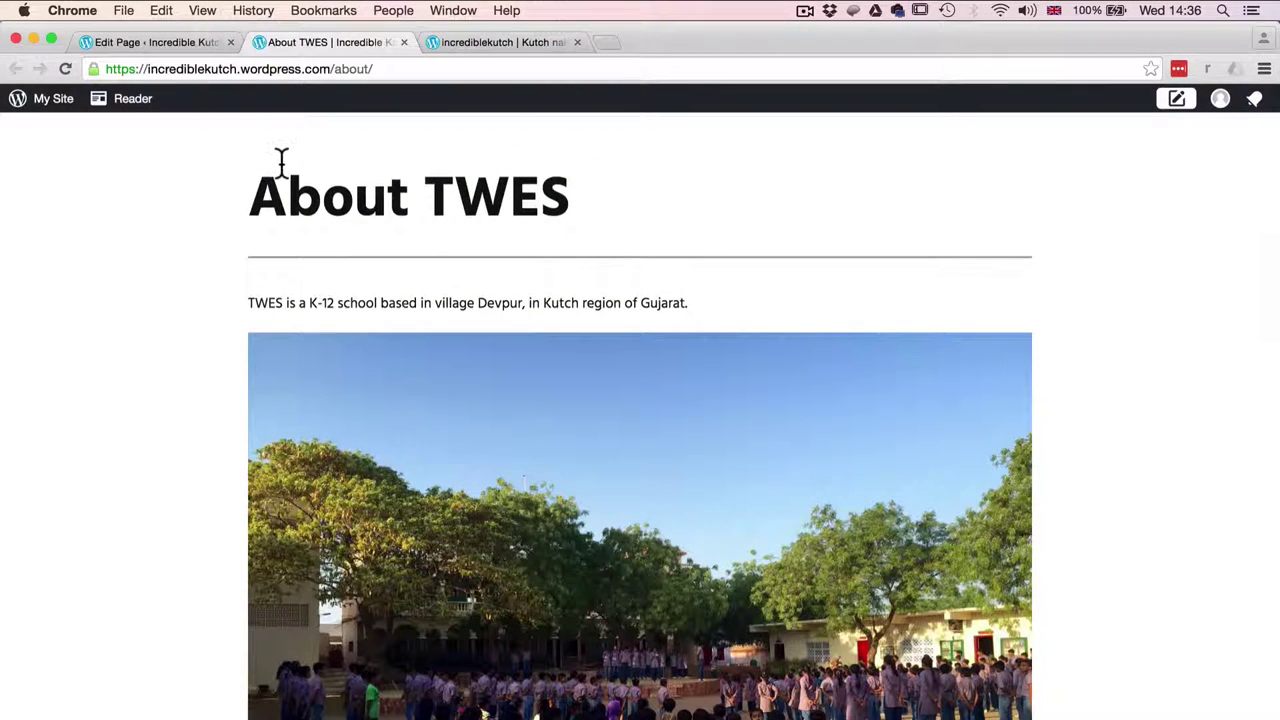
Step: Return to the page editor and remove the school assembly photo from the page body
{"action": "left_click", "coordinate": [179, 42]}
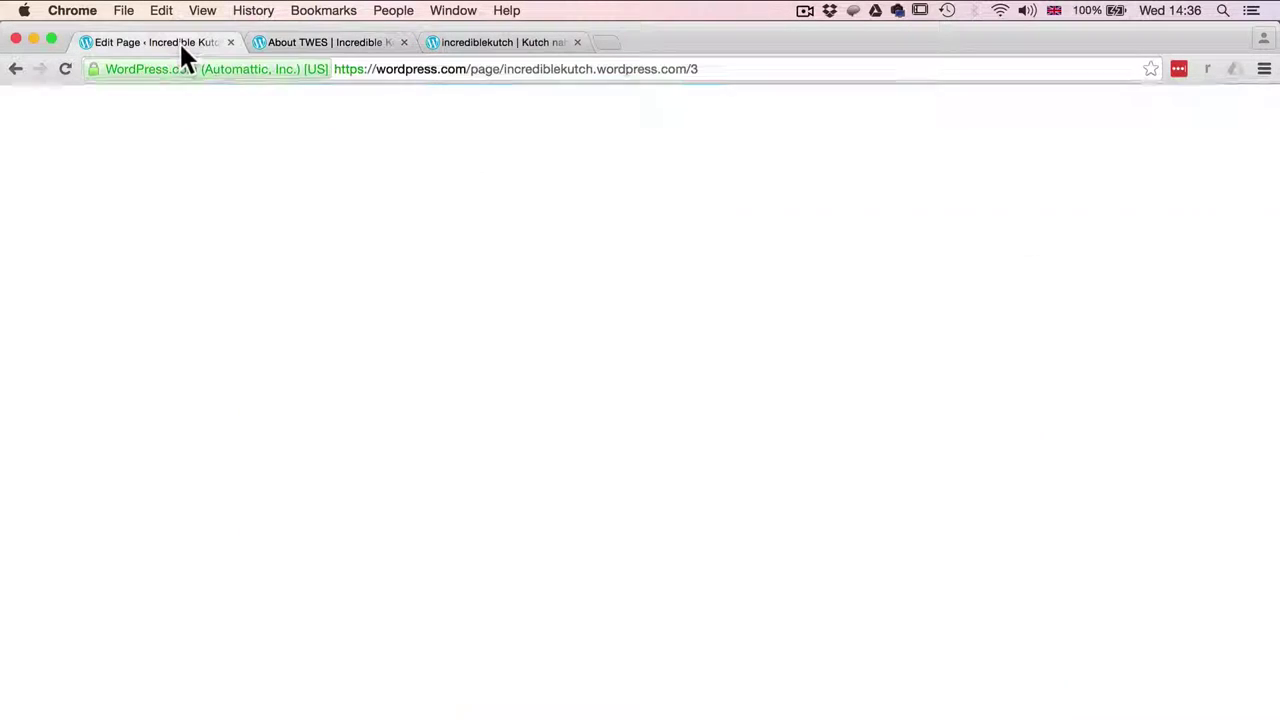
{"action": "left_click", "coordinate": [563, 476]}
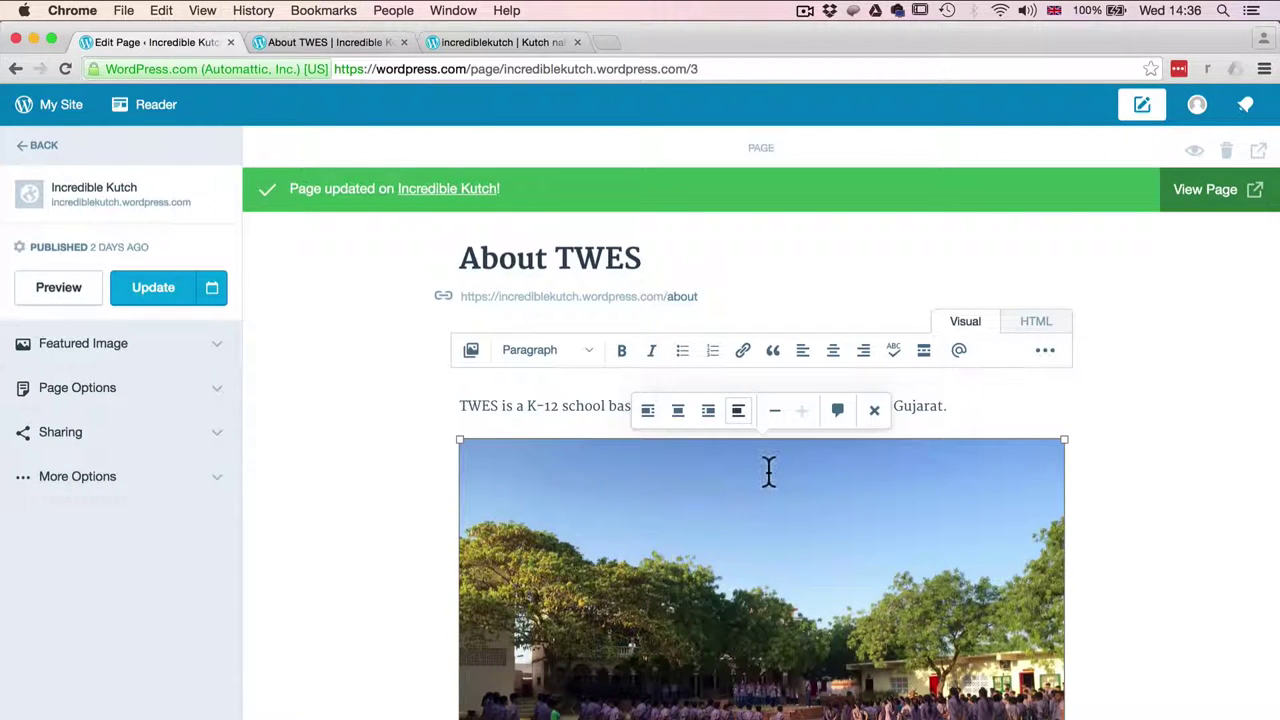
{"action": "left_click", "coordinate": [873, 410]}
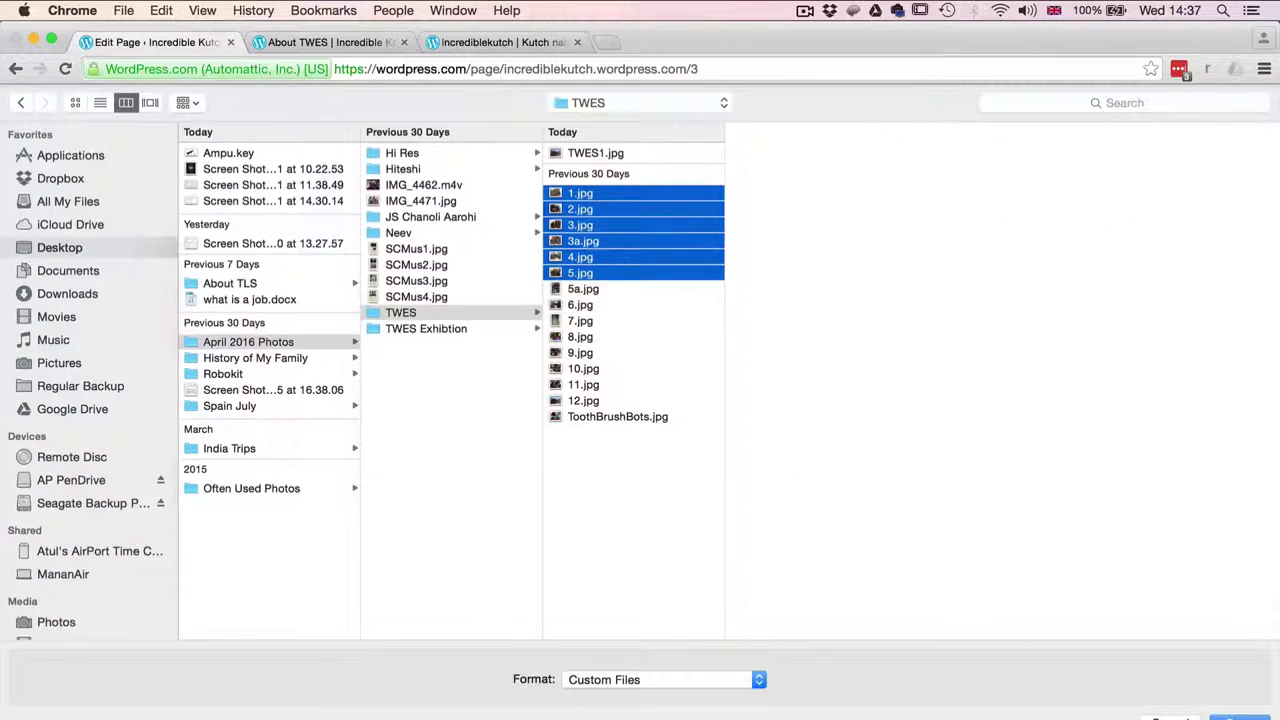
Step: Upload 1.jpg, 2.jpg, 3.jpg, 3a.jpg, 4.jpg and 5.jpg to the media library and select all six for a gallery
{"action": "key", "text": "Return"}
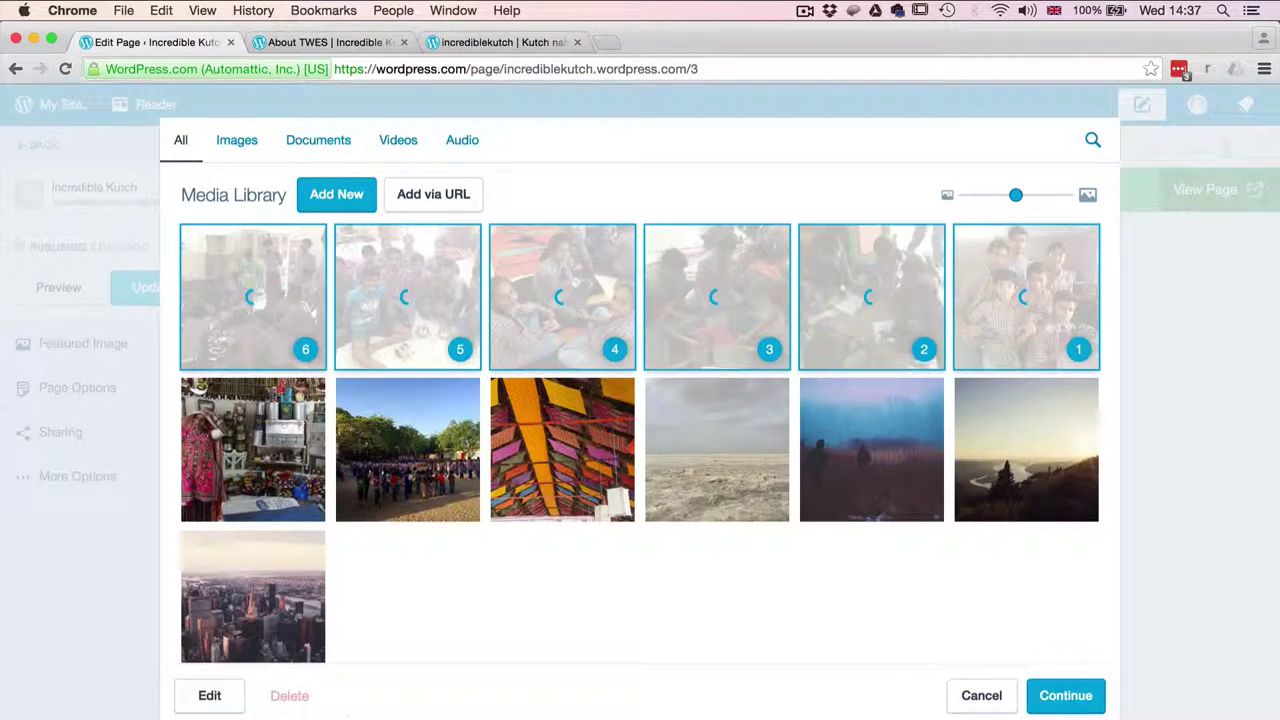
{"action": "left_click", "coordinate": [737, 297]}
{"action": "left_click", "coordinate": [897, 315]}
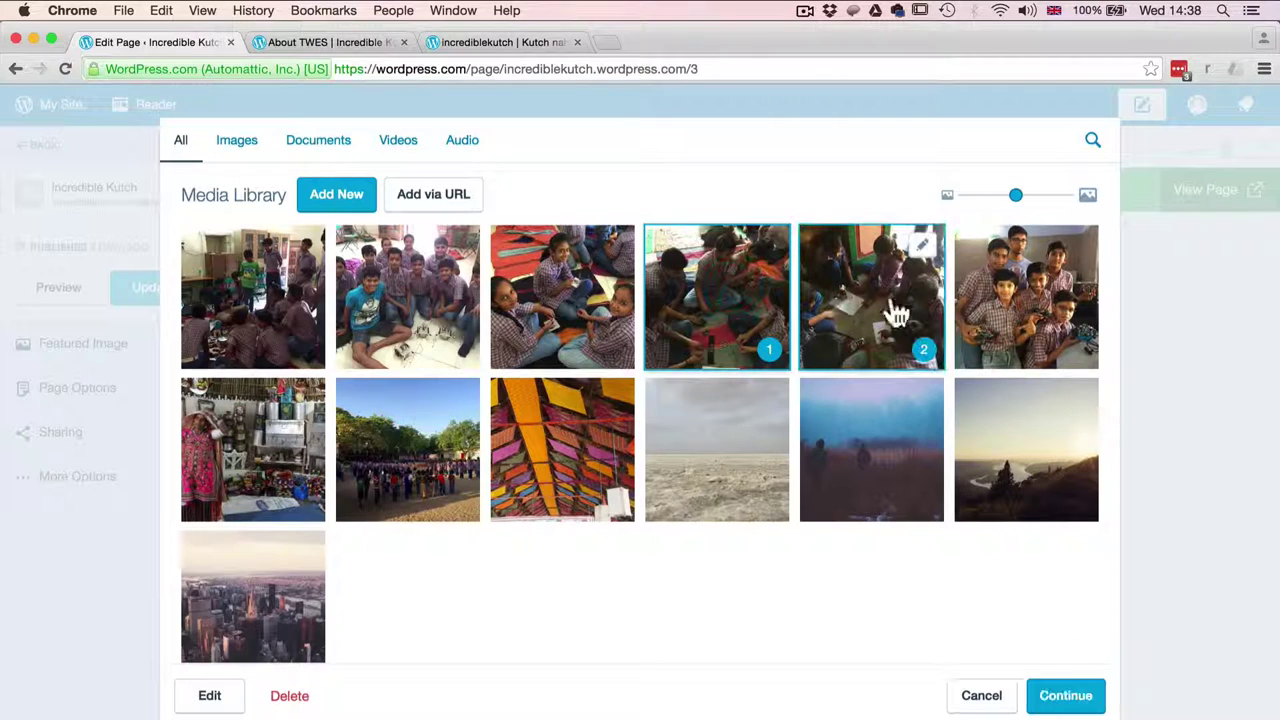
{"action": "left_click", "coordinate": [562, 297]}
{"action": "left_click", "coordinate": [253, 297]}
{"action": "left_click", "coordinate": [407, 297]}
{"action": "left_click", "coordinate": [1026, 297]}
{"action": "left_click", "coordinate": [1065, 695]}
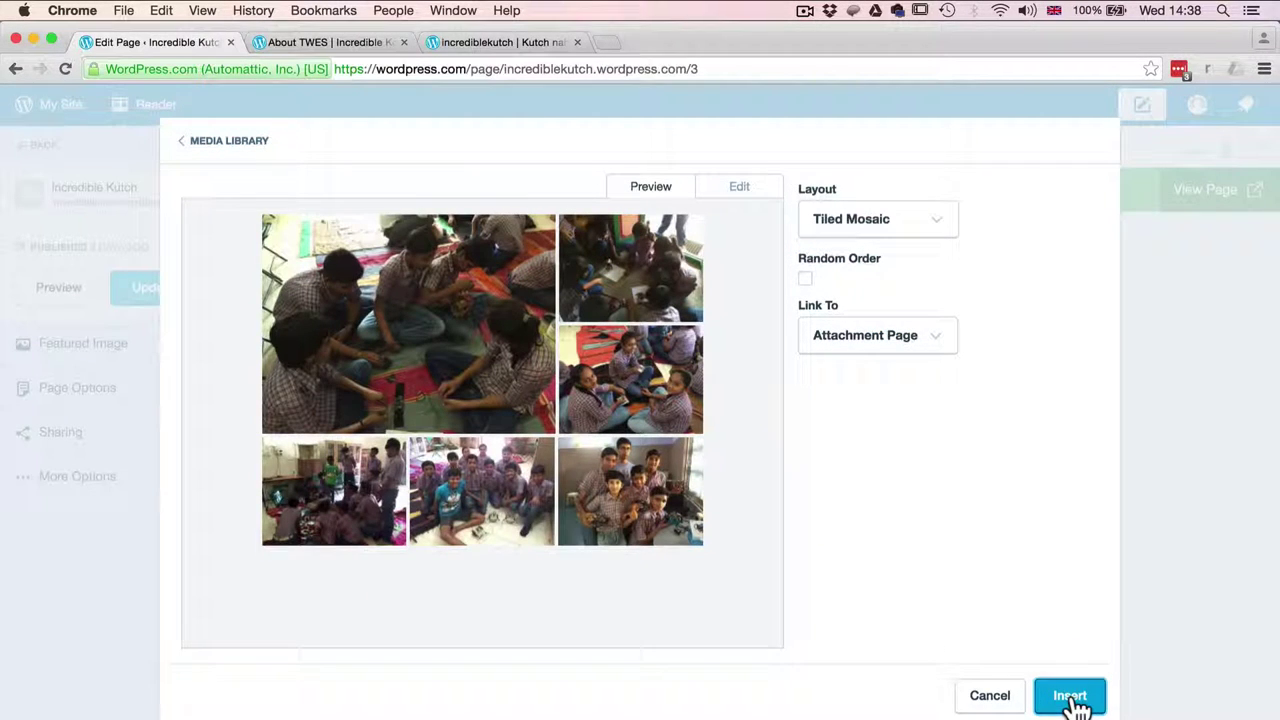
Step: Preview the gallery in the Thumbnail Grid, Tiled Mosaic, Square Tiles, Circles, Tiled Columns and Slideshow layouts
{"action": "left_click", "coordinate": [932, 226]}
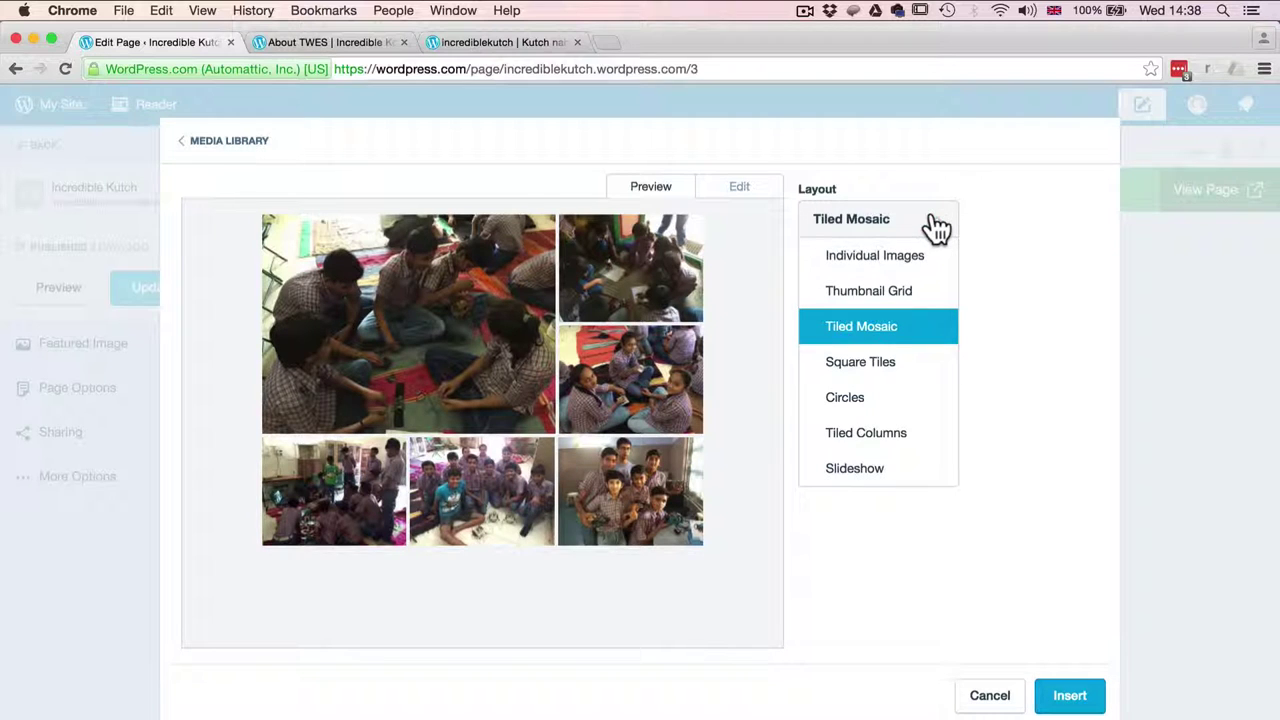
{"action": "left_click", "coordinate": [918, 292]}
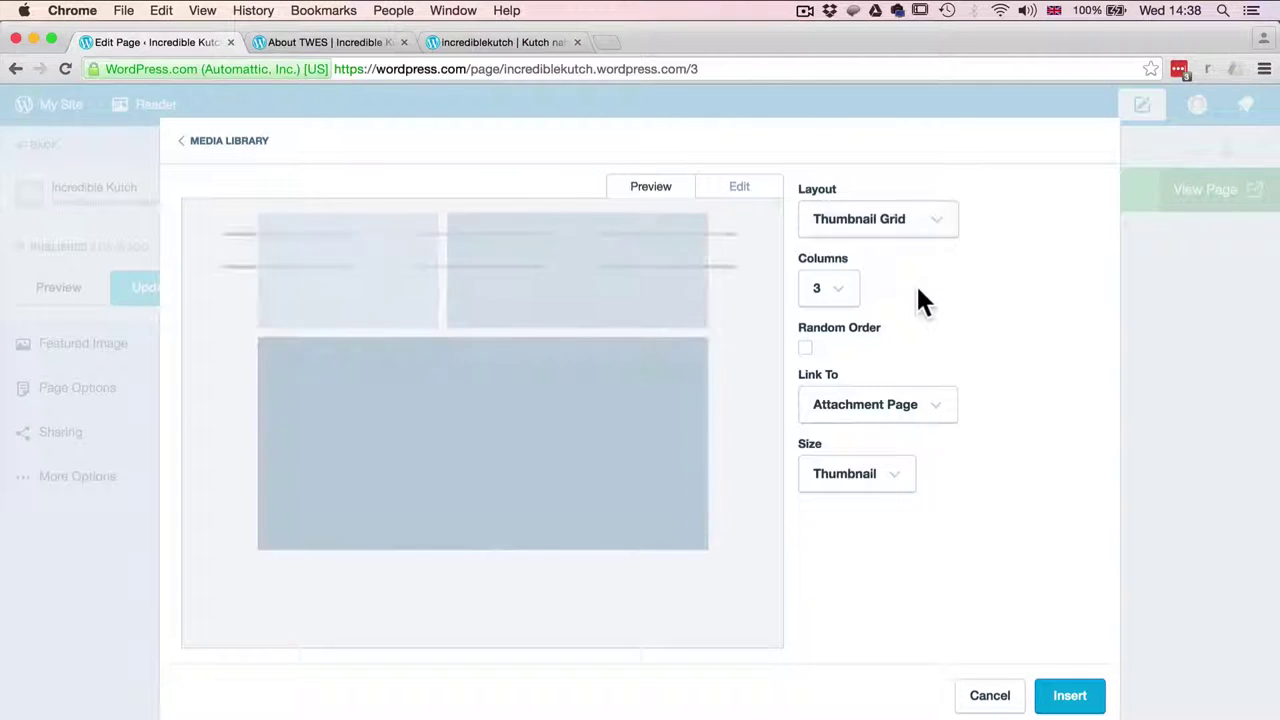
{"action": "left_click", "coordinate": [912, 225]}
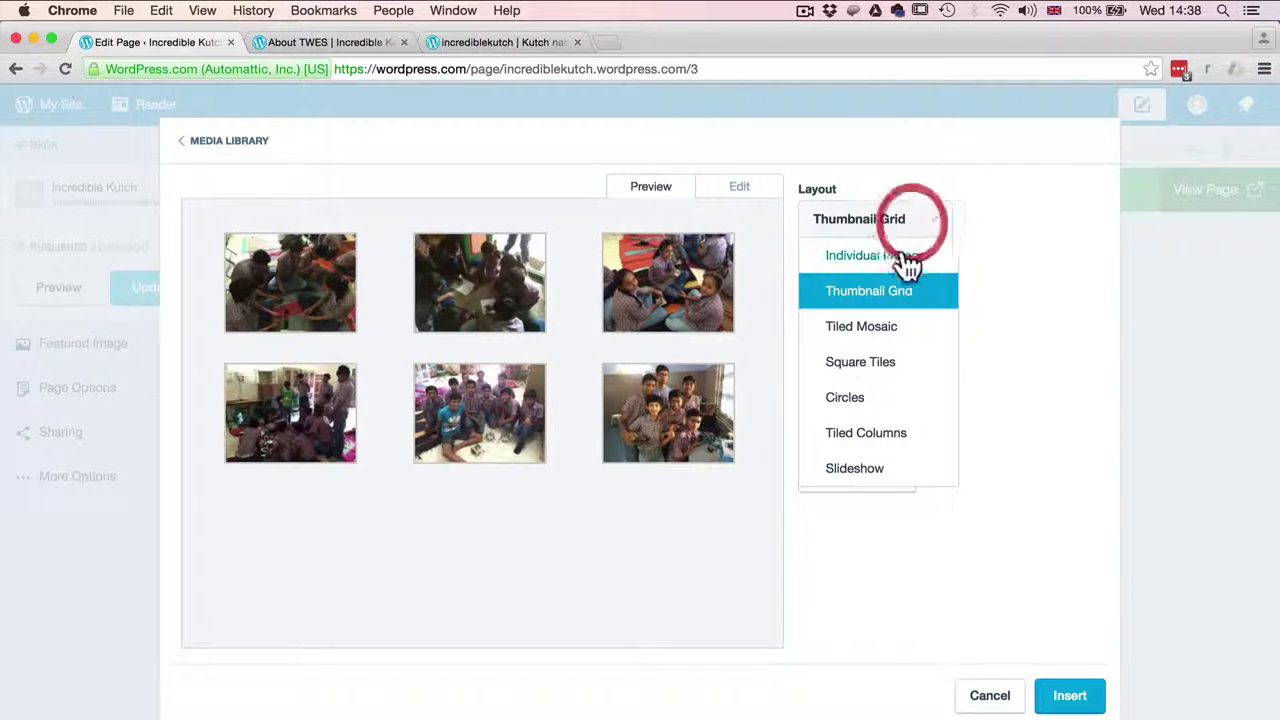
{"action": "left_click", "coordinate": [893, 326]}
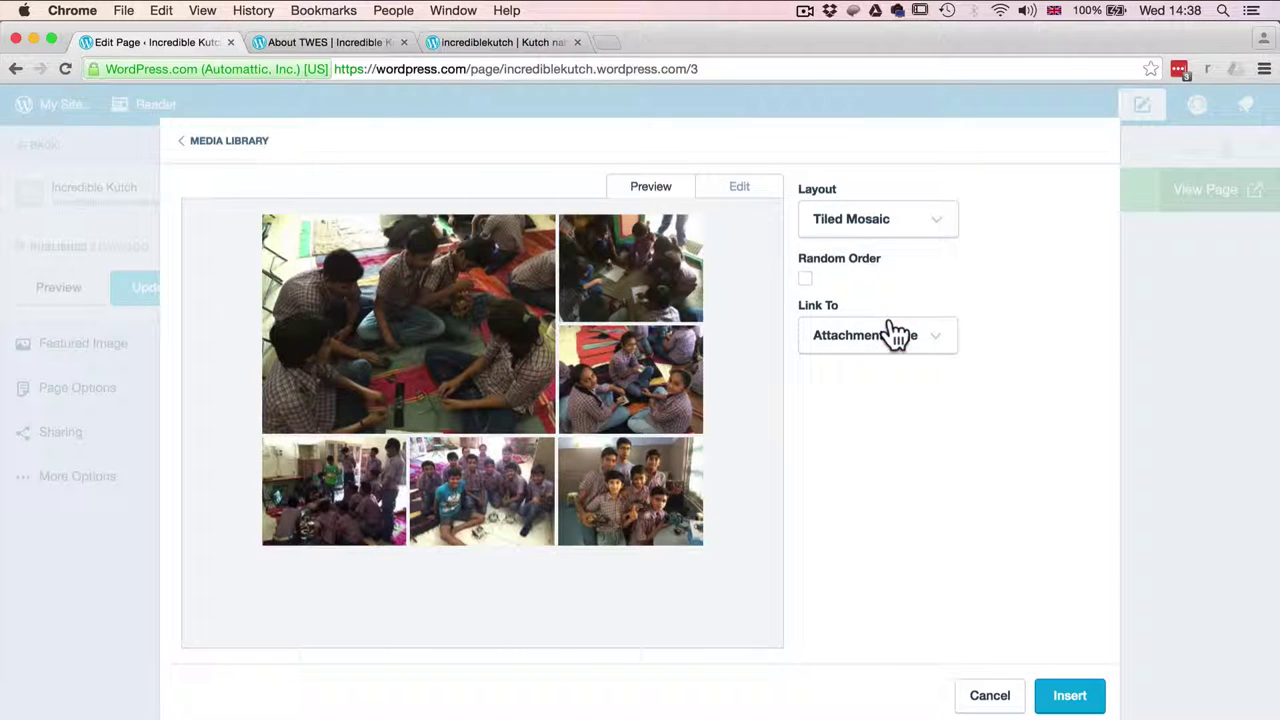
{"action": "left_click", "coordinate": [914, 222]}
{"action": "left_click", "coordinate": [908, 361]}
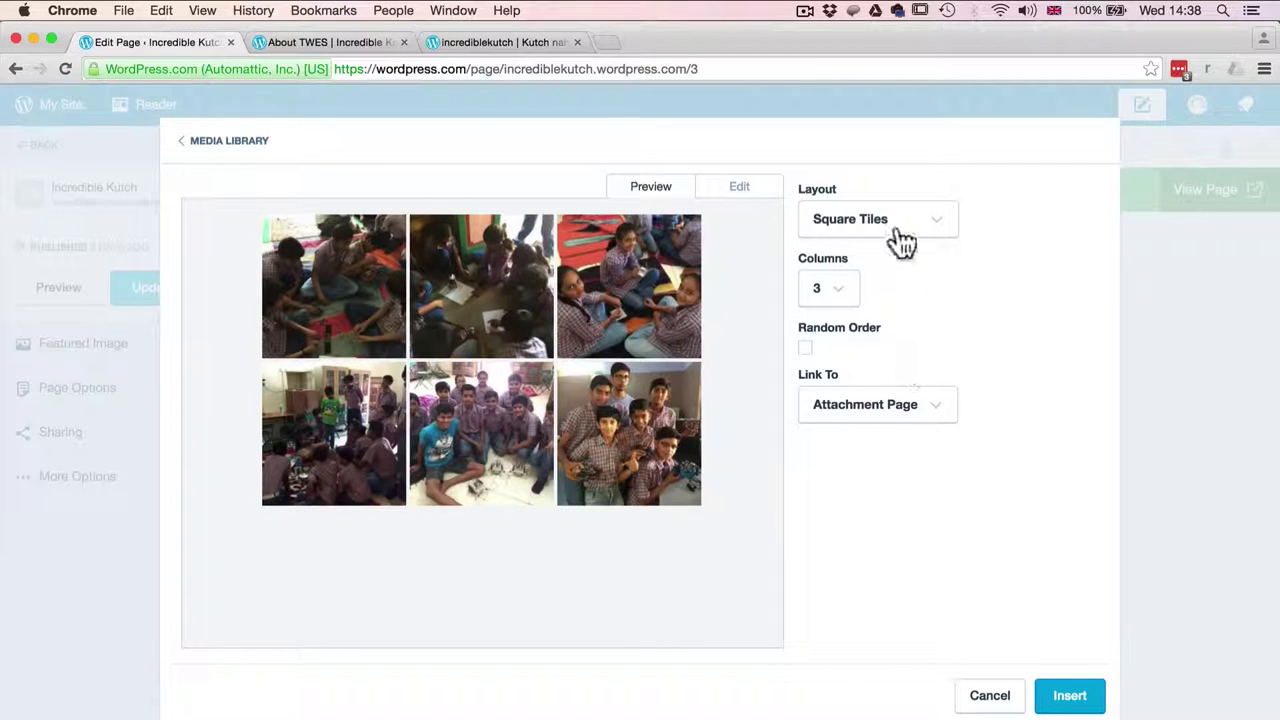
{"action": "left_click", "coordinate": [901, 242]}
{"action": "left_click", "coordinate": [889, 406]}
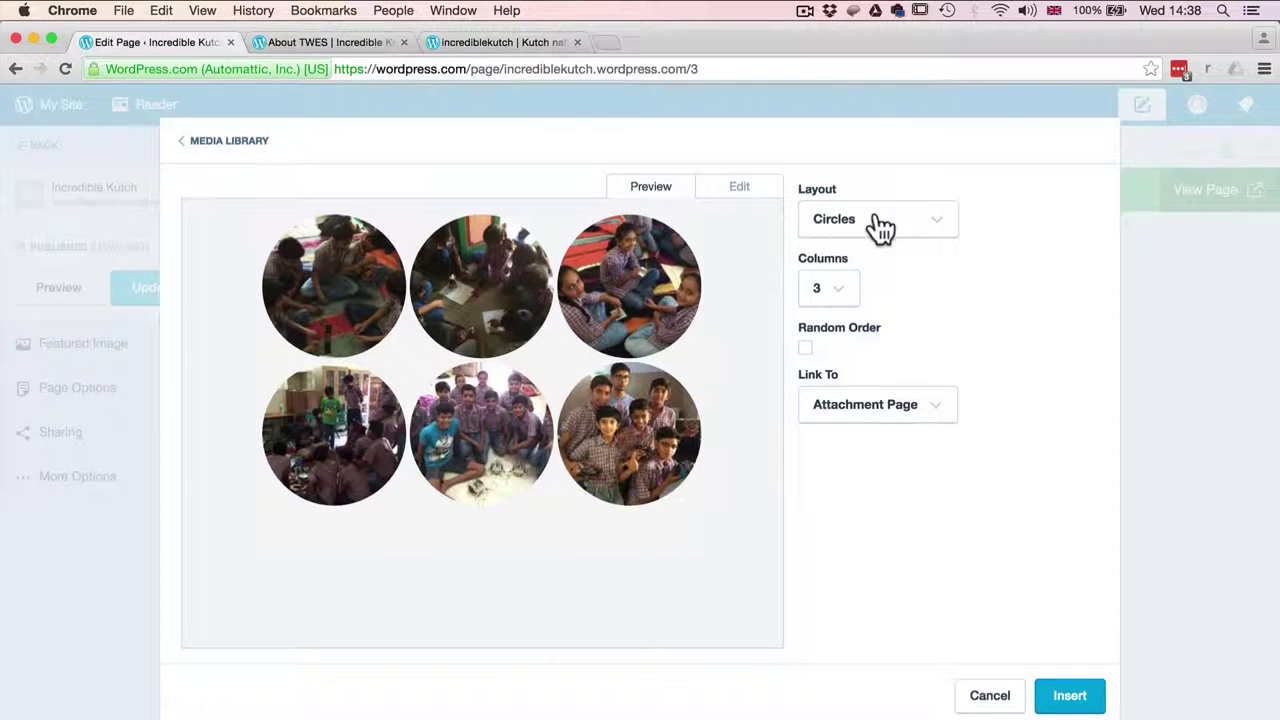
{"action": "left_click", "coordinate": [880, 228]}
{"action": "left_click", "coordinate": [869, 430]}
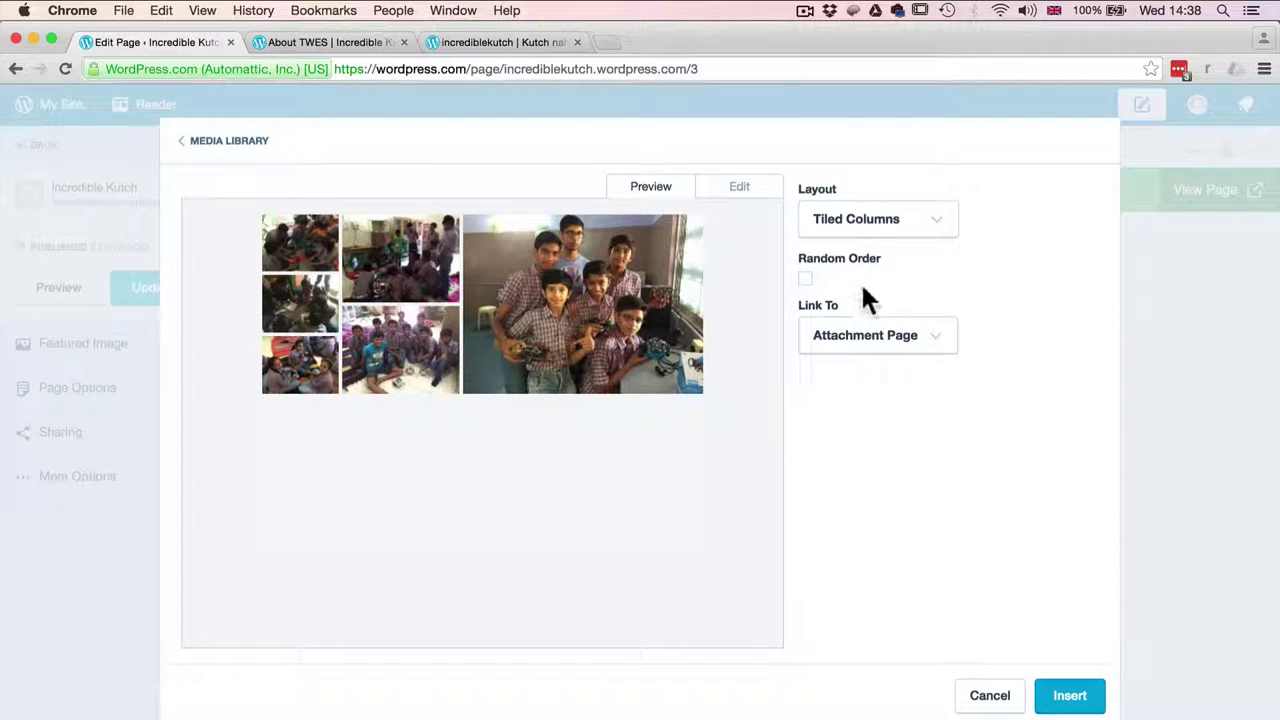
{"action": "left_click", "coordinate": [874, 230]}
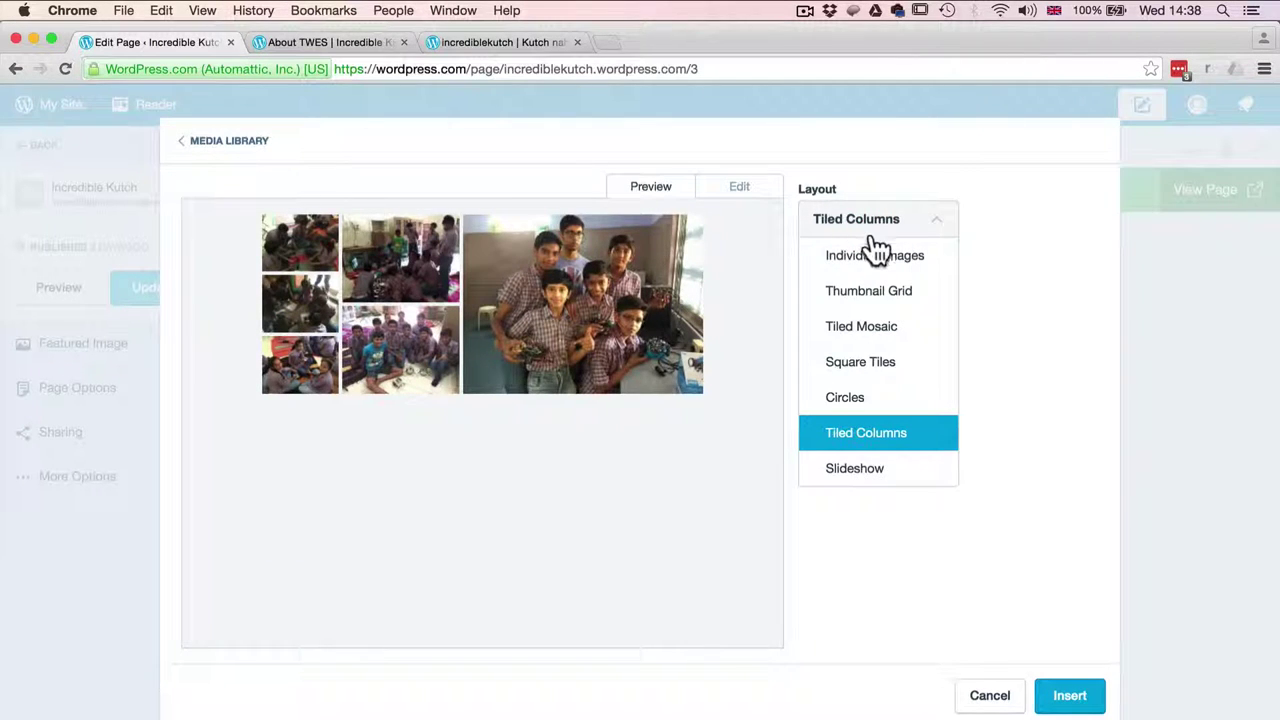
{"action": "left_click", "coordinate": [855, 470]}
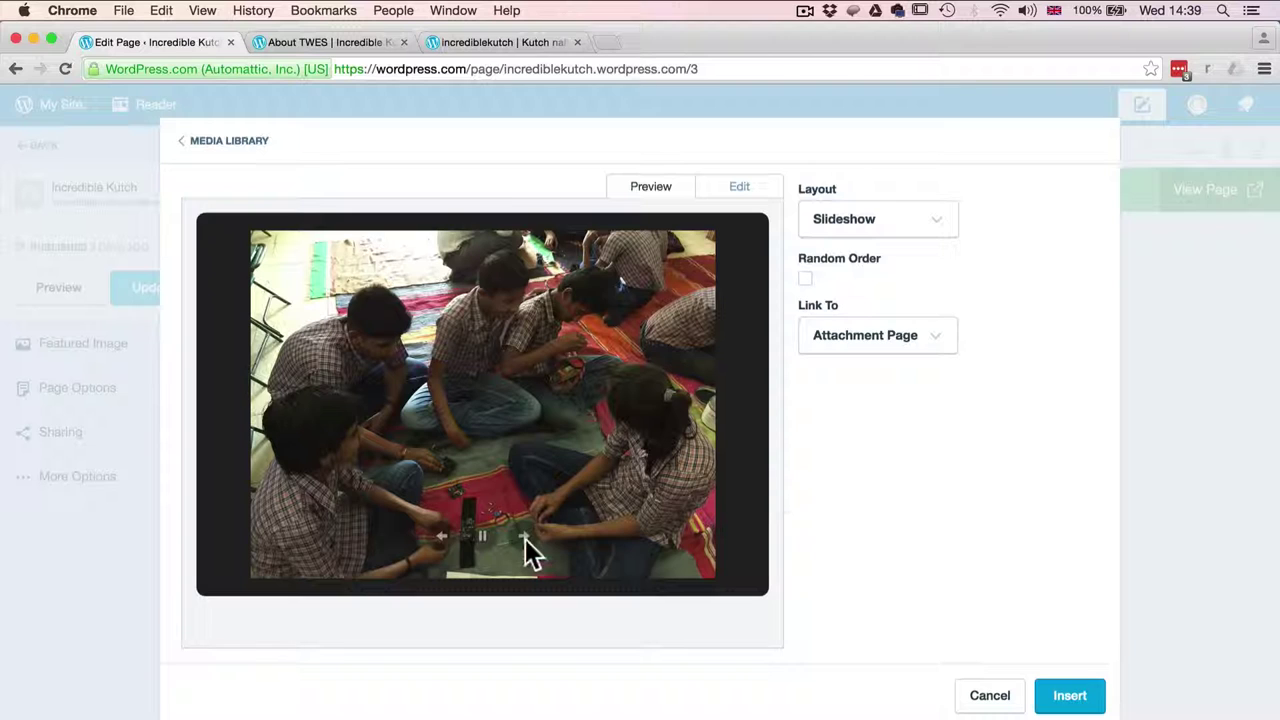
{"action": "left_click", "coordinate": [863, 225]}
{"action": "left_click", "coordinate": [871, 291]}
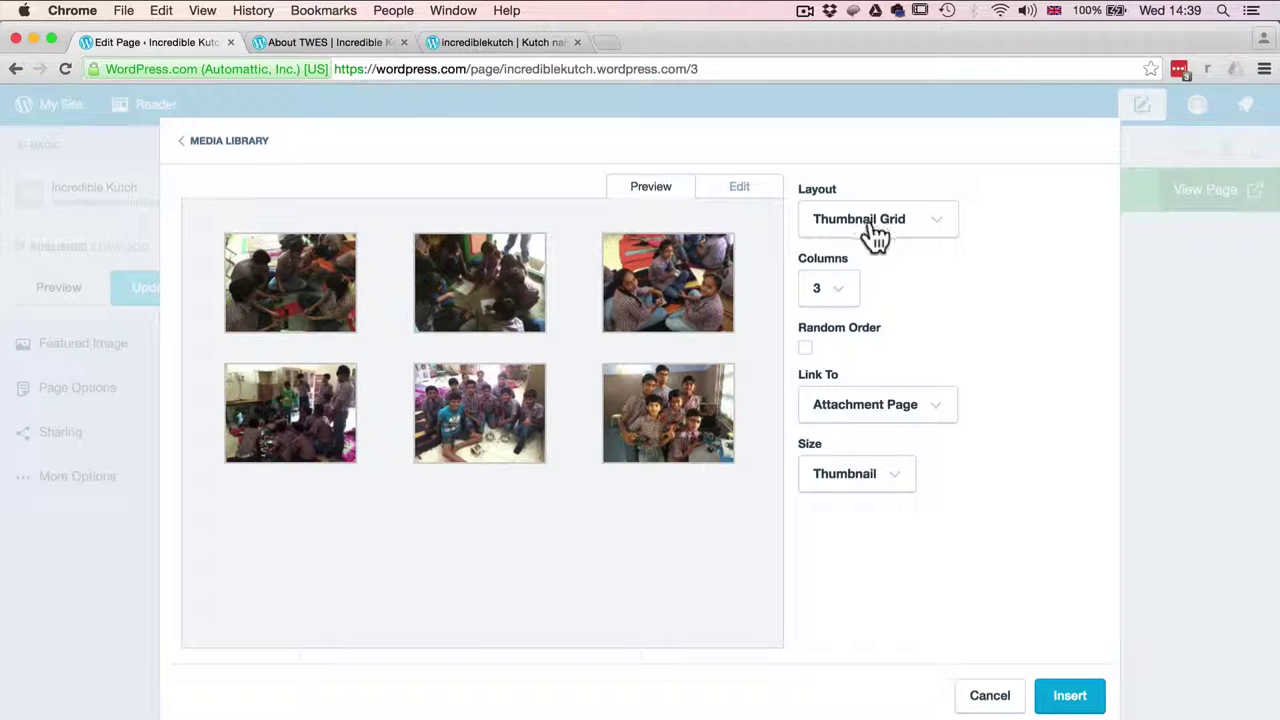
Step: Set the gallery layout to Tiled Mosaic and its image links to None, and insert it into the page
{"action": "left_click", "coordinate": [875, 238]}
{"action": "left_click", "coordinate": [880, 334]}
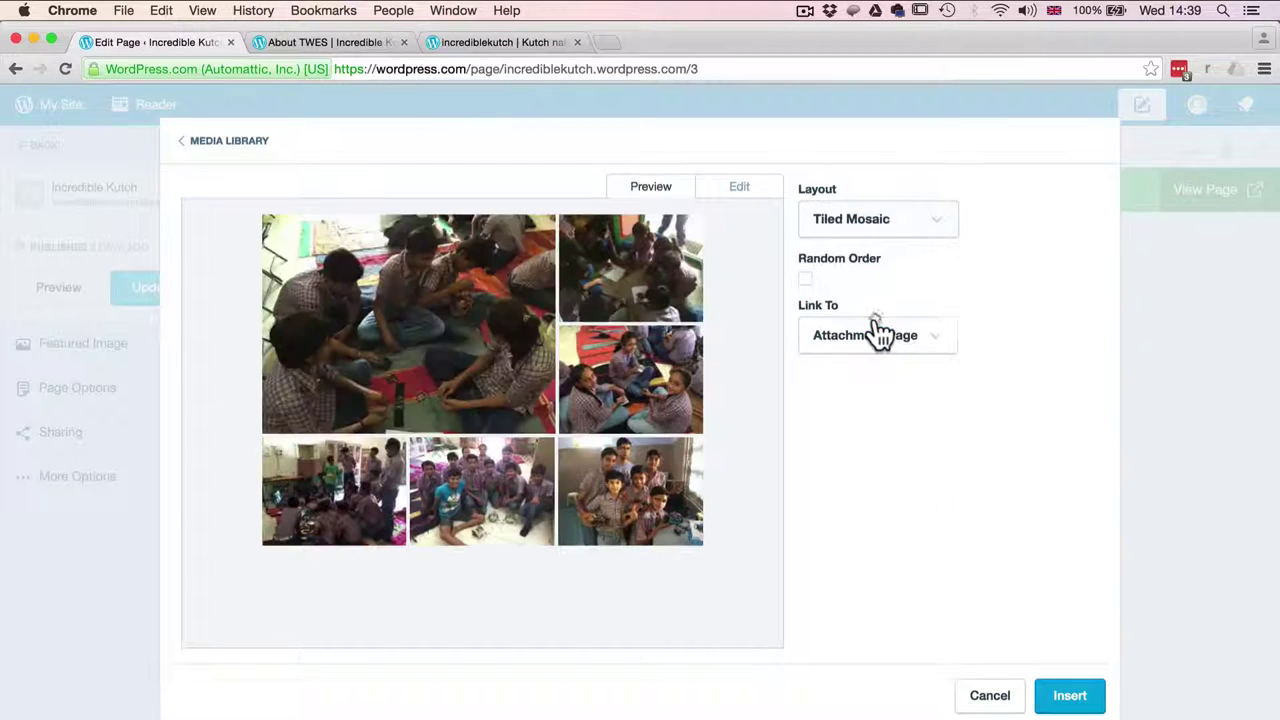
{"action": "left_click", "coordinate": [893, 342]}
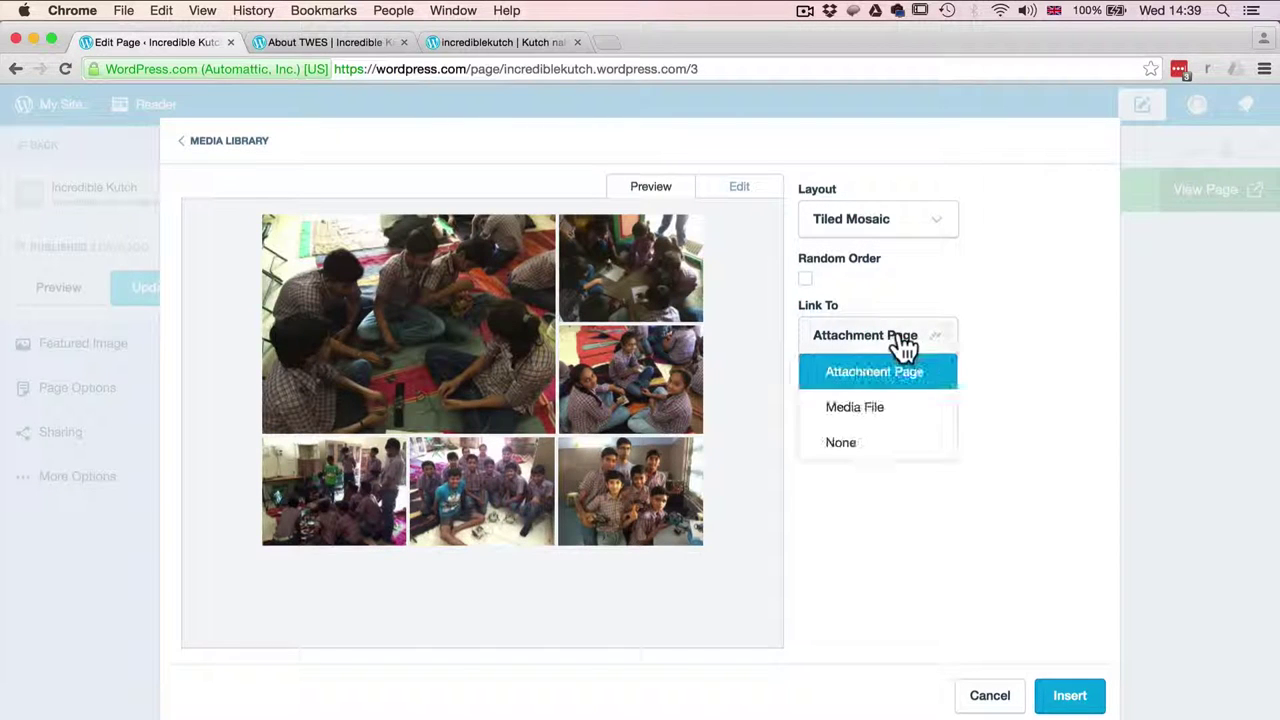
{"action": "left_click", "coordinate": [885, 446]}
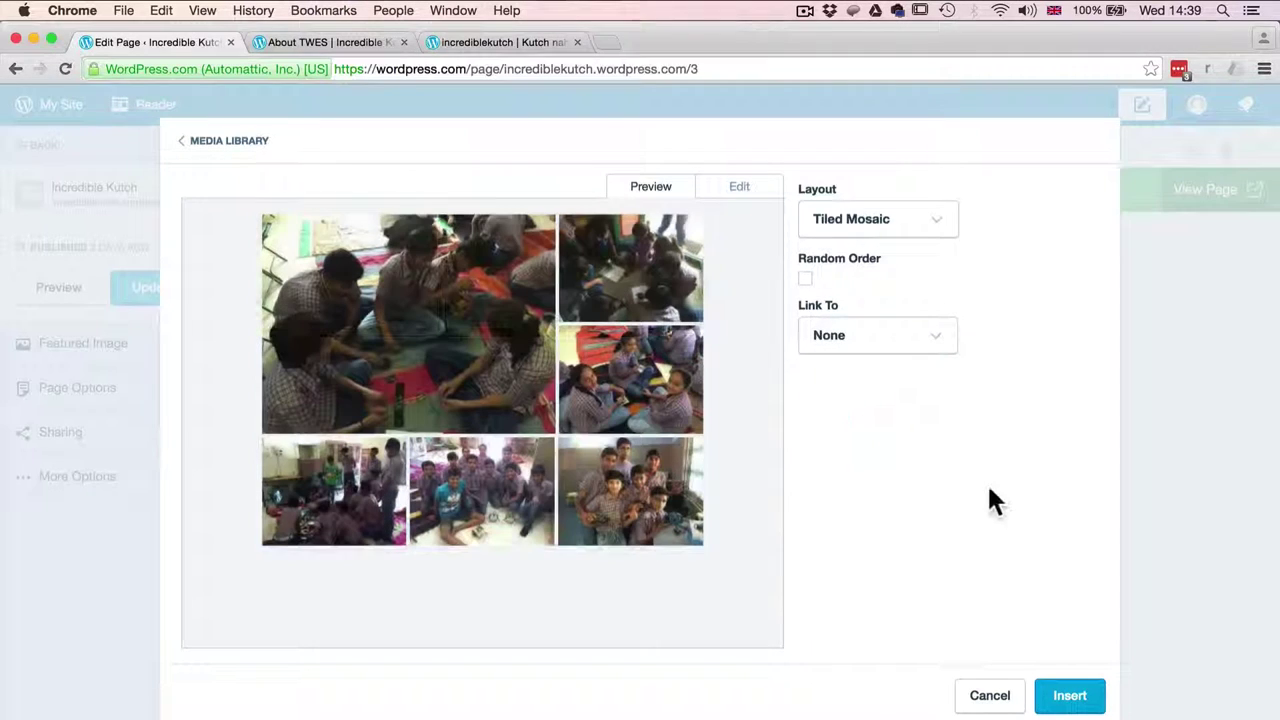
{"action": "left_click", "coordinate": [1070, 696]}
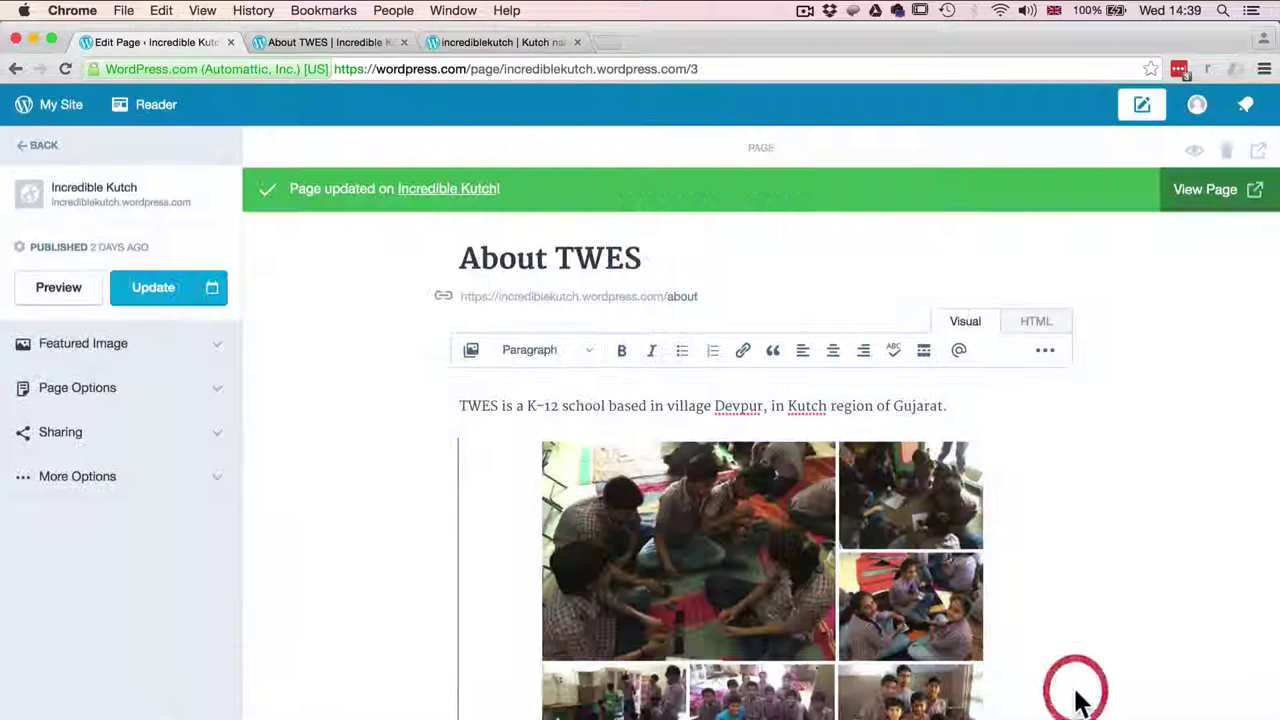
Step: Update the About TWES page and check the photo gallery on the live site
{"action": "left_click", "coordinate": [165, 295]}
{"action": "left_click", "coordinate": [1207, 192]}
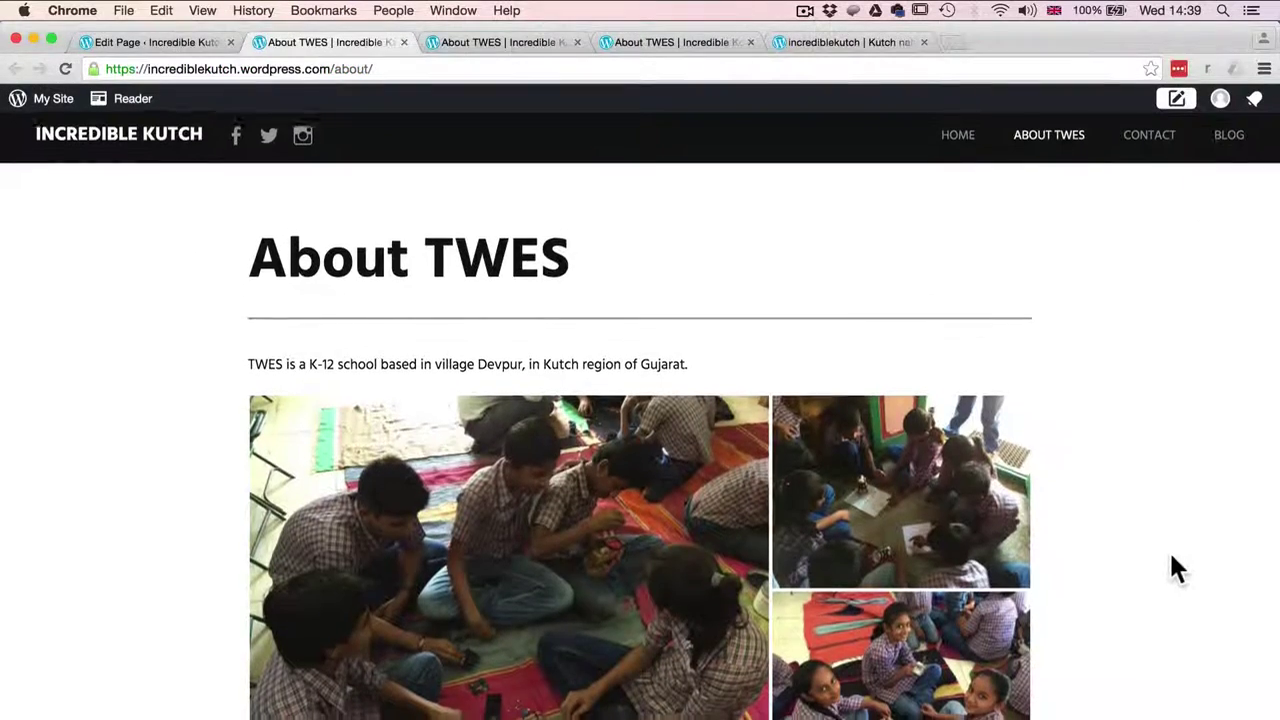
{"action": "scroll", "coordinate": [1172, 556], "scroll_direction": "down", "scroll_amount": 2}
{"action": "scroll", "coordinate": [1172, 556], "scroll_direction": "down", "scroll_amount": 3}
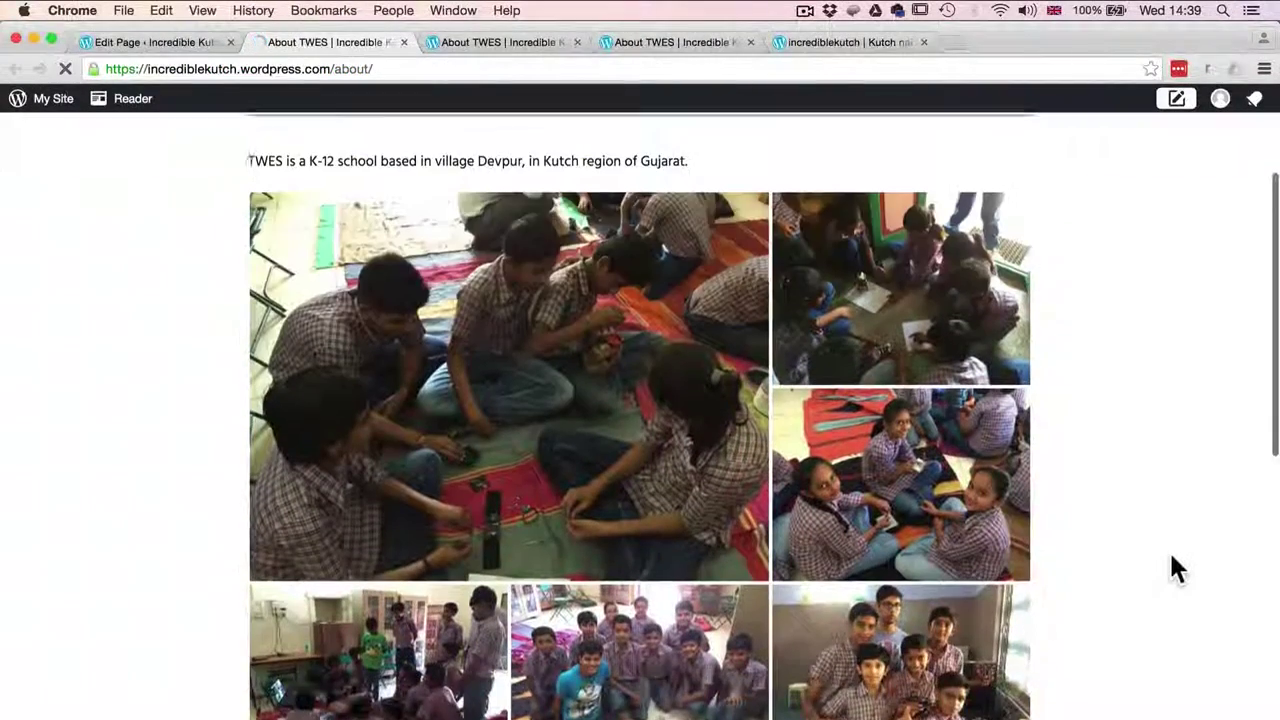
{"action": "scroll", "coordinate": [1176, 568], "scroll_direction": "up", "scroll_amount": 3}
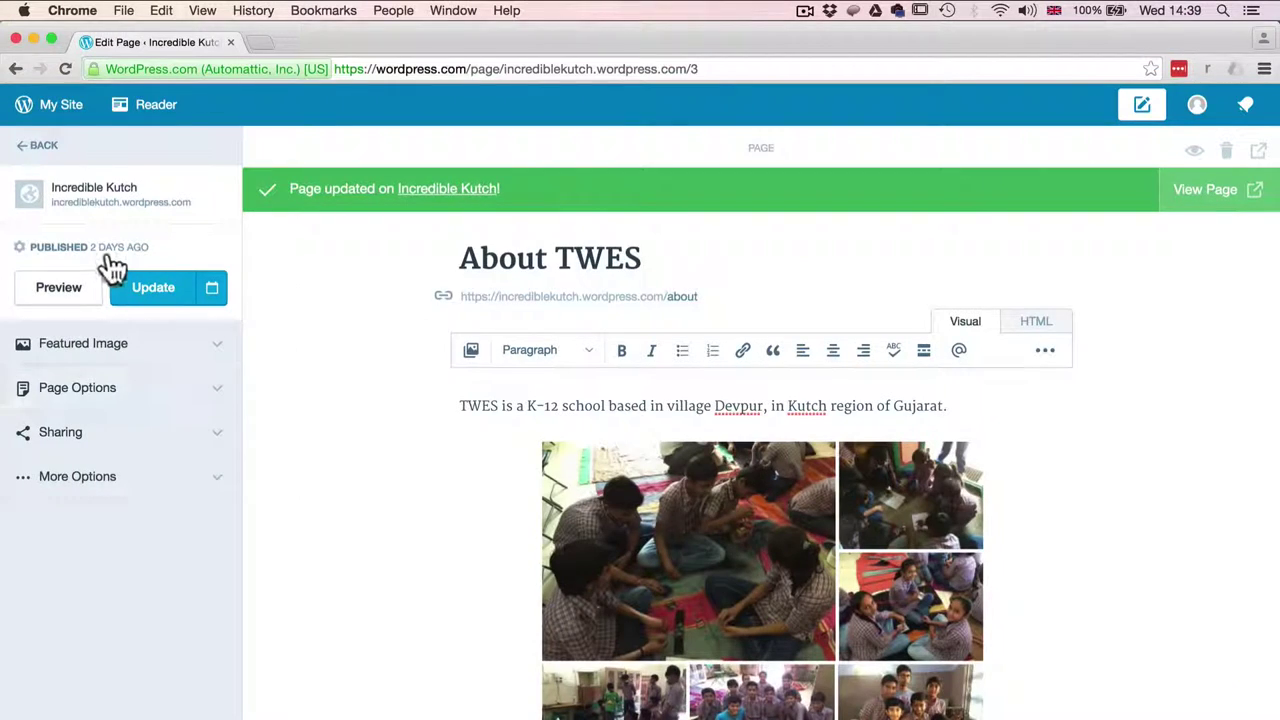
Step: Create a new page titled "Things to See", following the site architecture chart, publish it, and return to the page list
{"action": "left_click", "coordinate": [40, 145]}
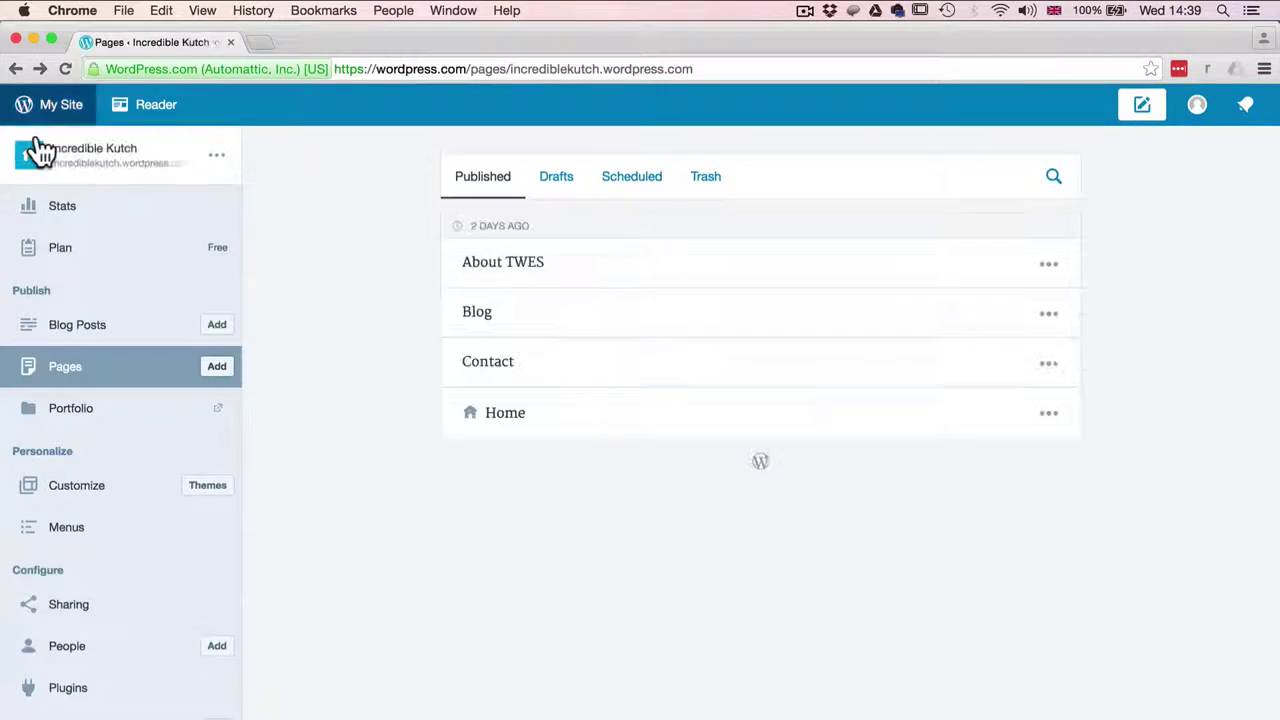
{"action": "left_click", "coordinate": [217, 368]}
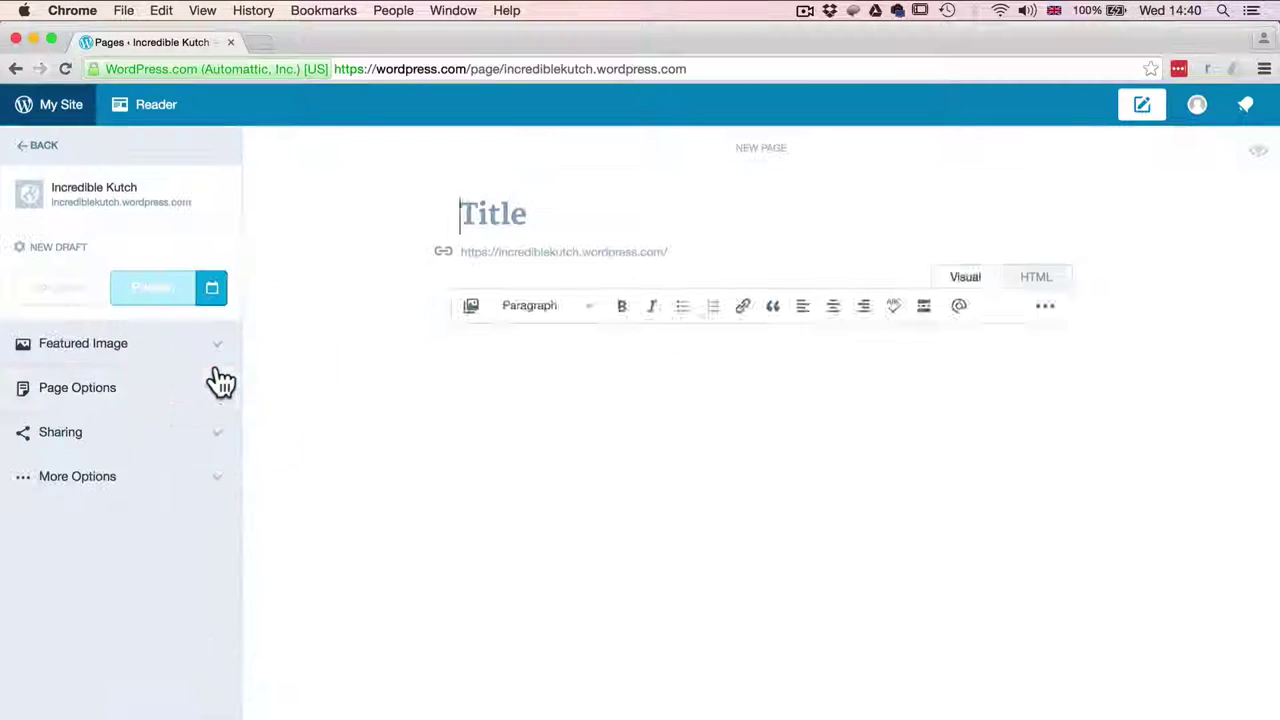
{"action": "key", "text": "super+Tab"}
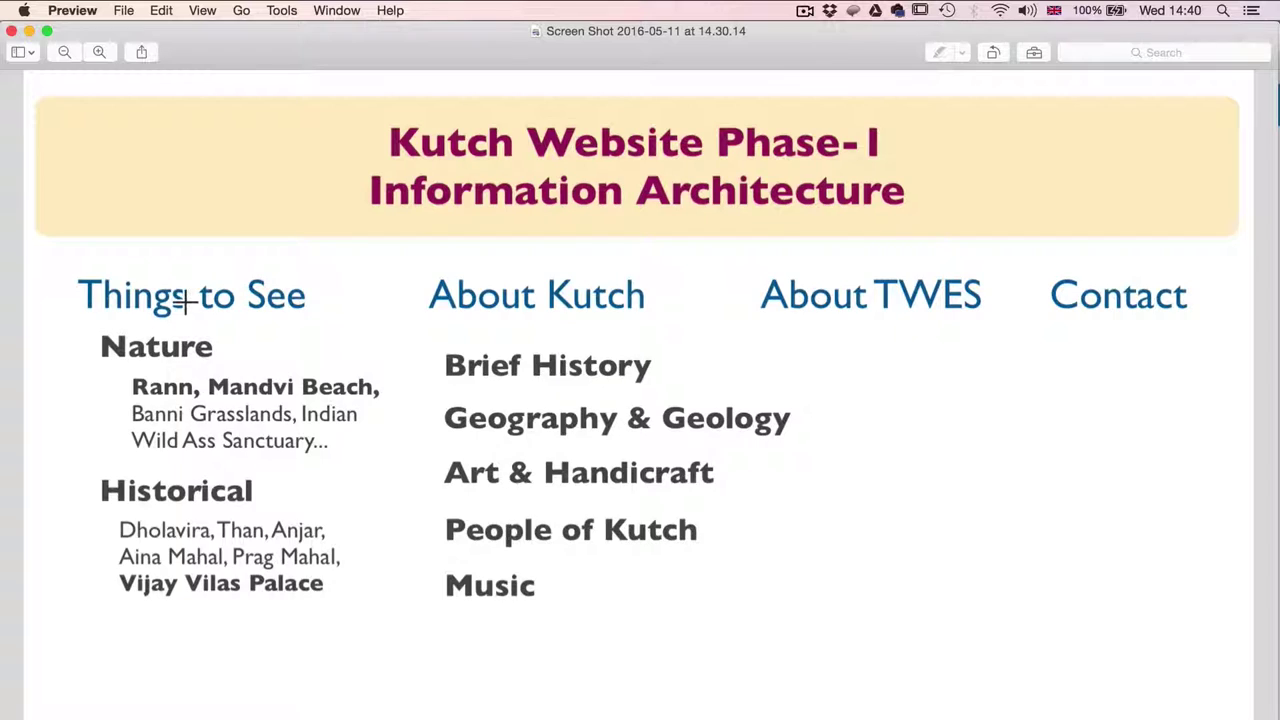
{"action": "key", "text": "super+Tab"}
{"action": "left_click", "coordinate": [503, 207]}
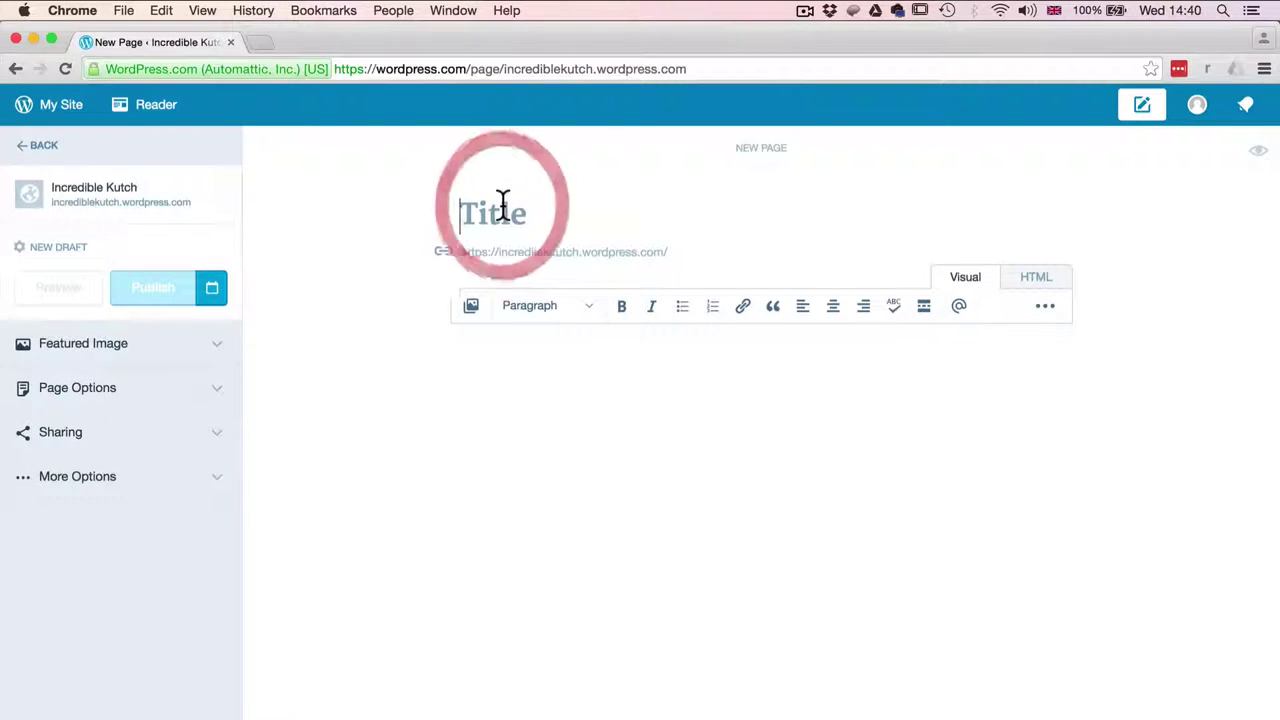
{"action": "type", "text": "Things to See"}
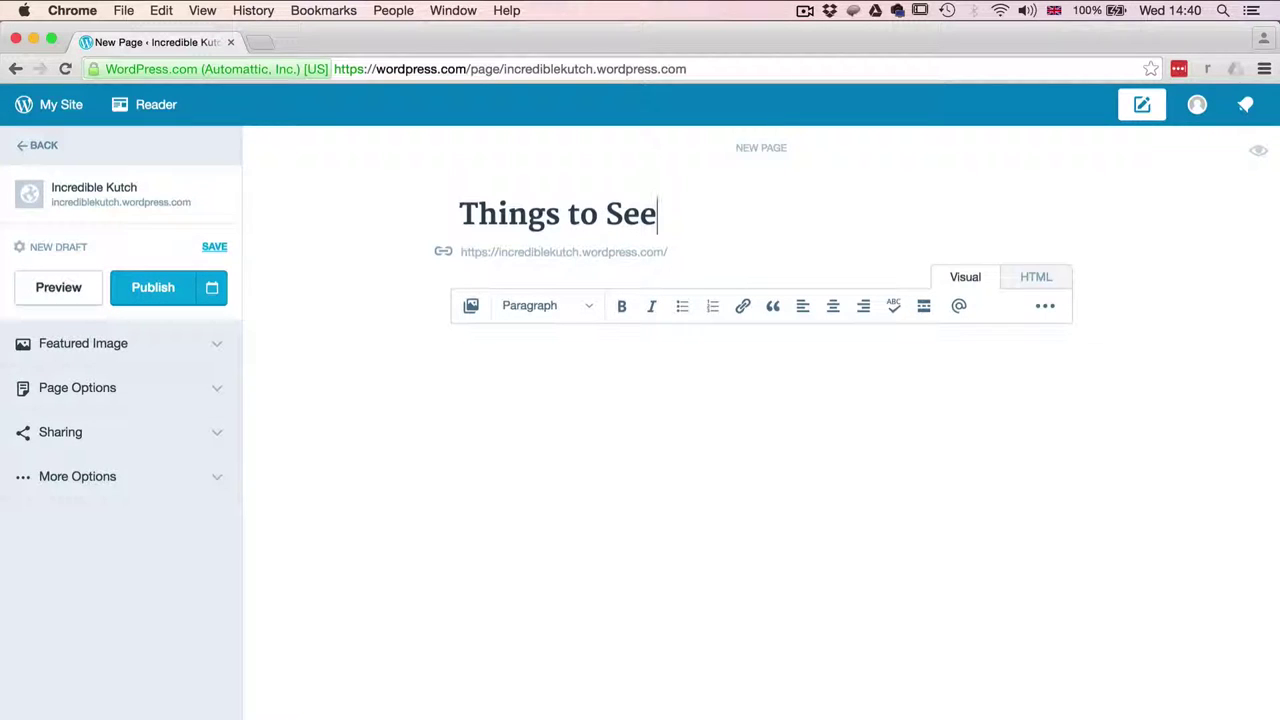
{"action": "left_click", "coordinate": [170, 292]}
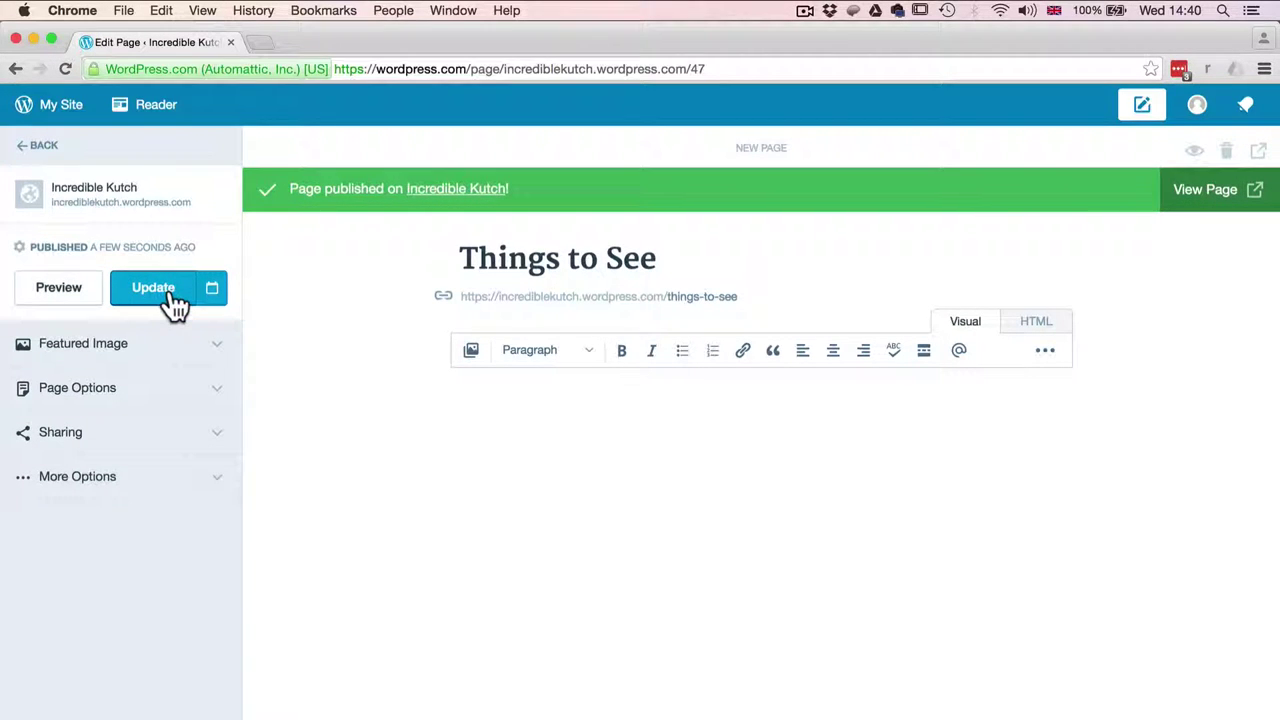
{"action": "left_click", "coordinate": [34, 147]}
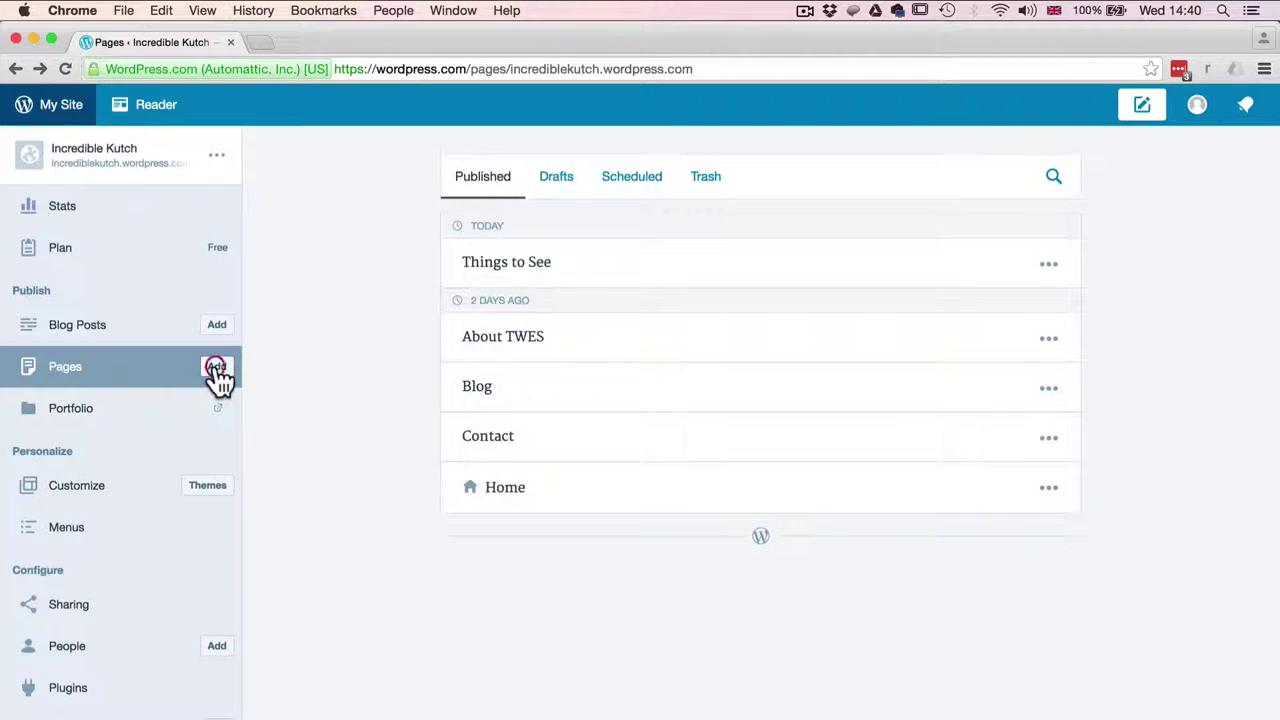
Step: Add a new page titled "About Kutch" from the architecture chart, publish it, and go back to the published pages
{"action": "left_click", "coordinate": [217, 367]}
{"action": "key", "text": "super+Tab"}
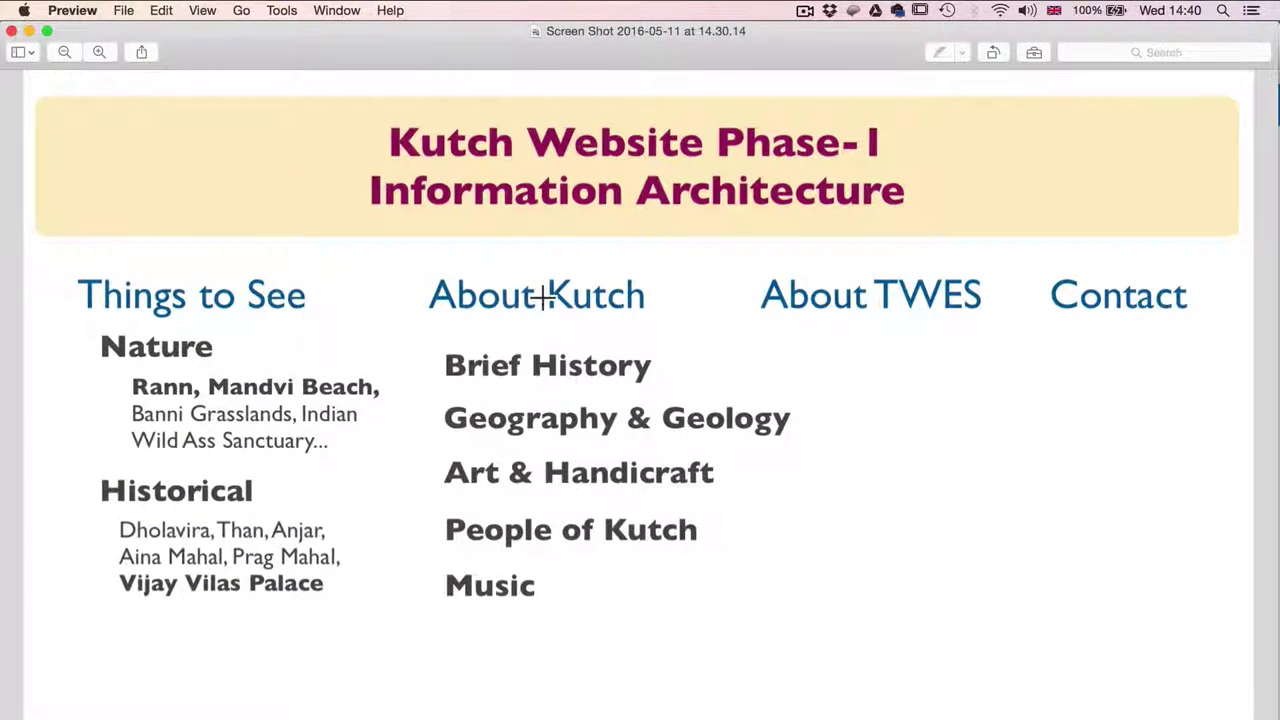
{"action": "key", "text": "super+Tab"}
{"action": "type", "text": "A"}
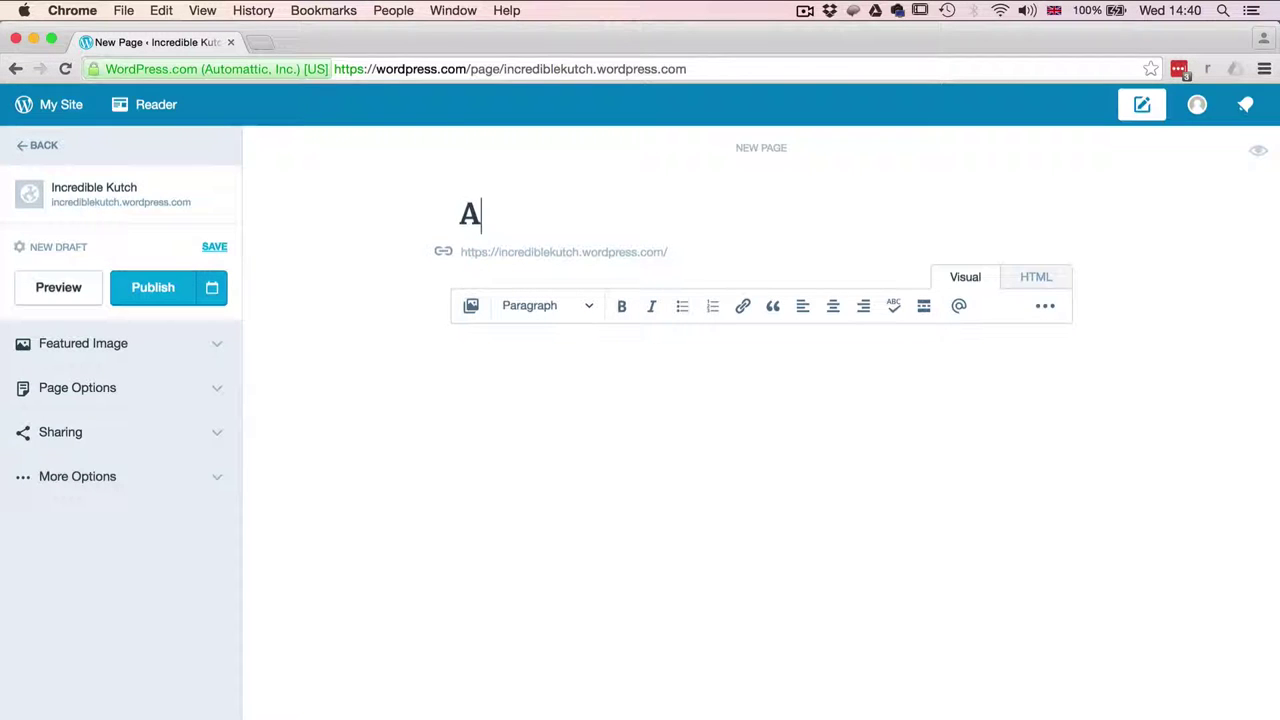
{"action": "type", "text": "bout Ki"}
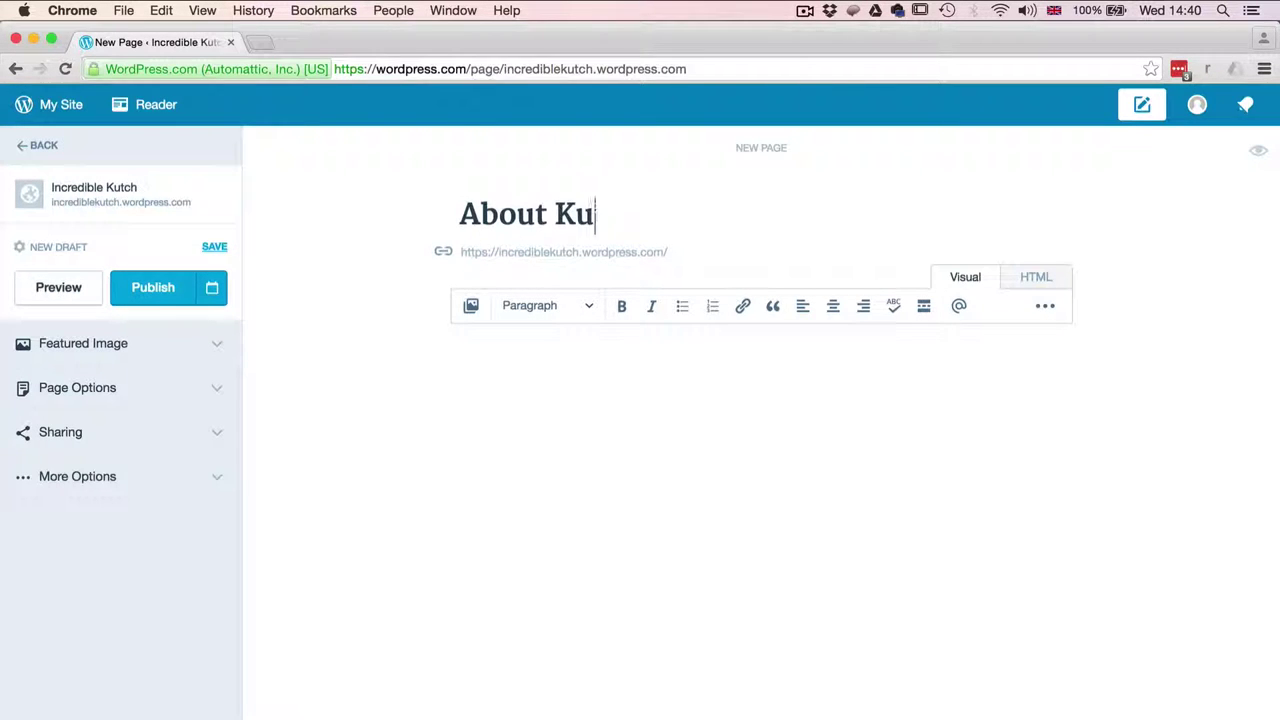
{"action": "left_click", "coordinate": [175, 292]}
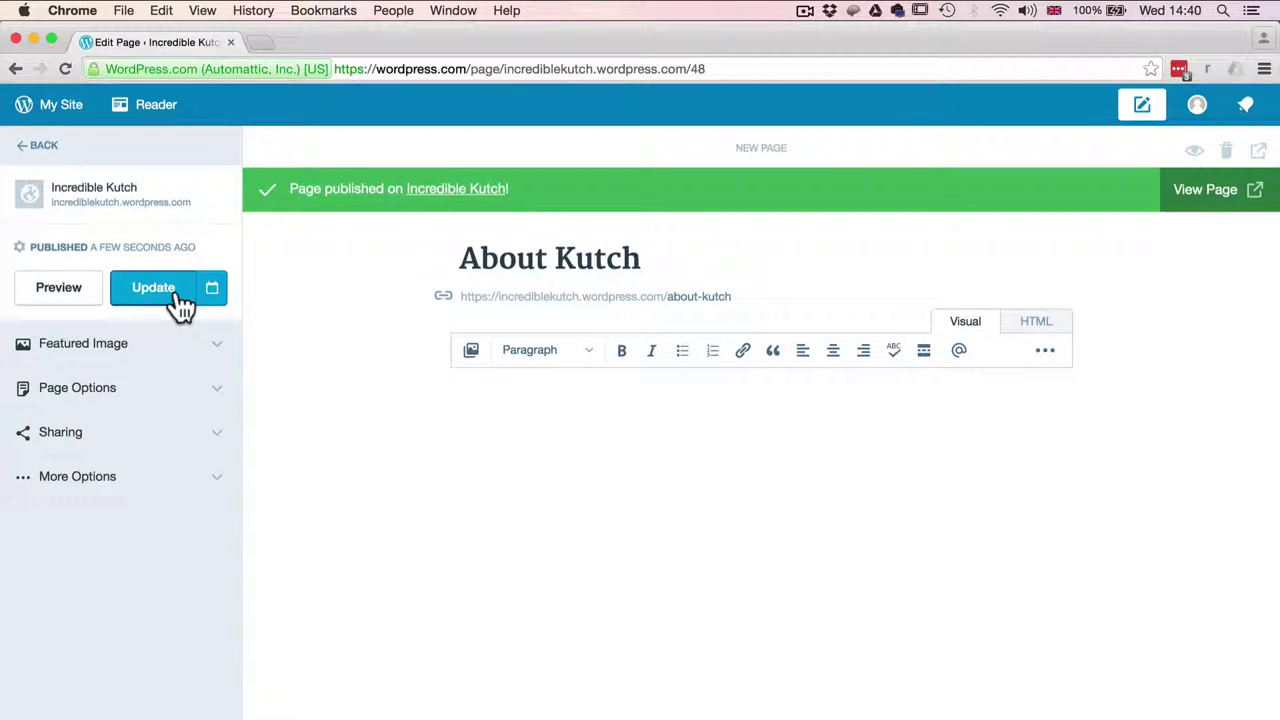
{"action": "left_click", "coordinate": [36, 148]}
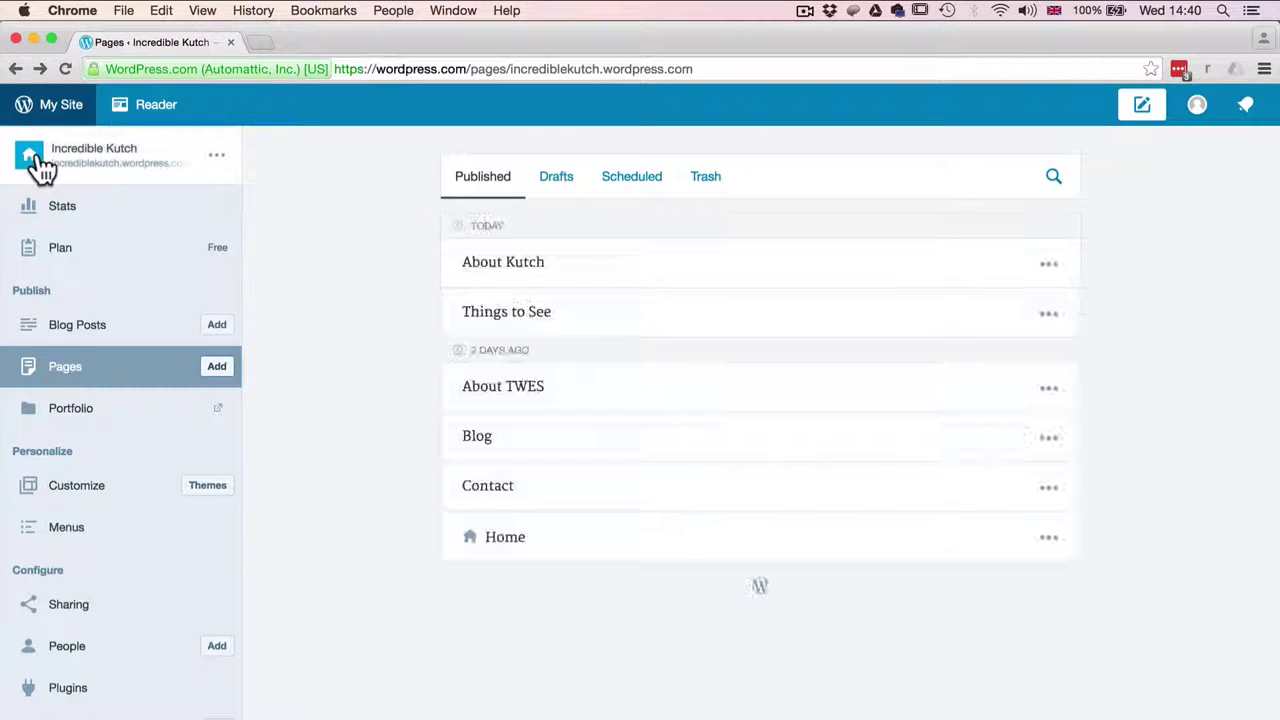
Step: Compare the architecture chart with the live Incredible Kutch site's navigation menu, and look through its About TWES page
{"action": "key", "text": "super+Tab"}
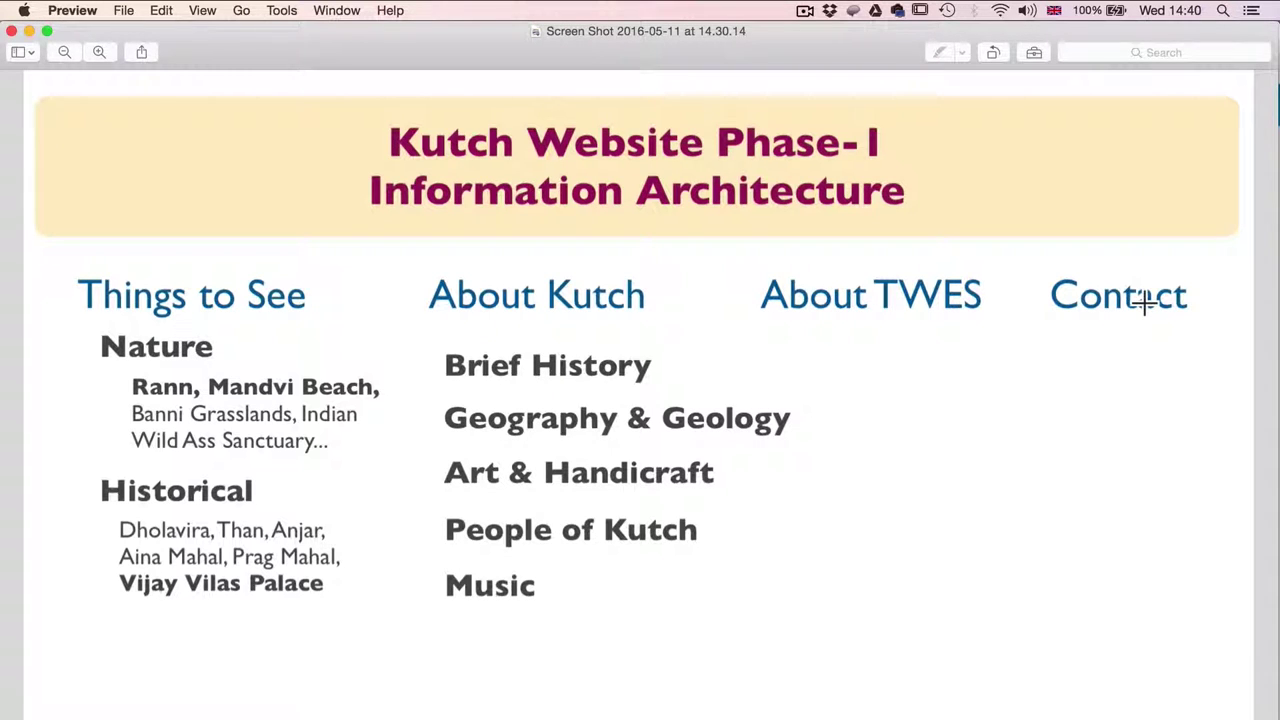
{"action": "key", "text": "super+Tab"}
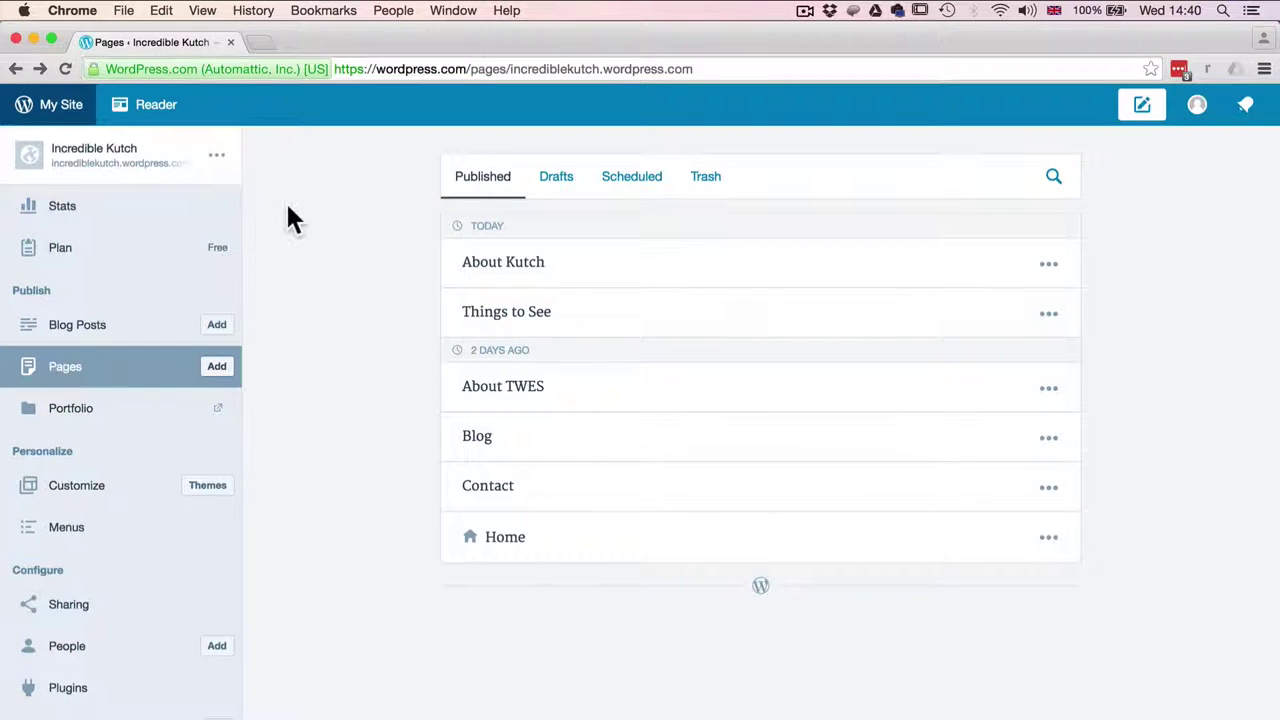
{"action": "left_click", "coordinate": [262, 42]}
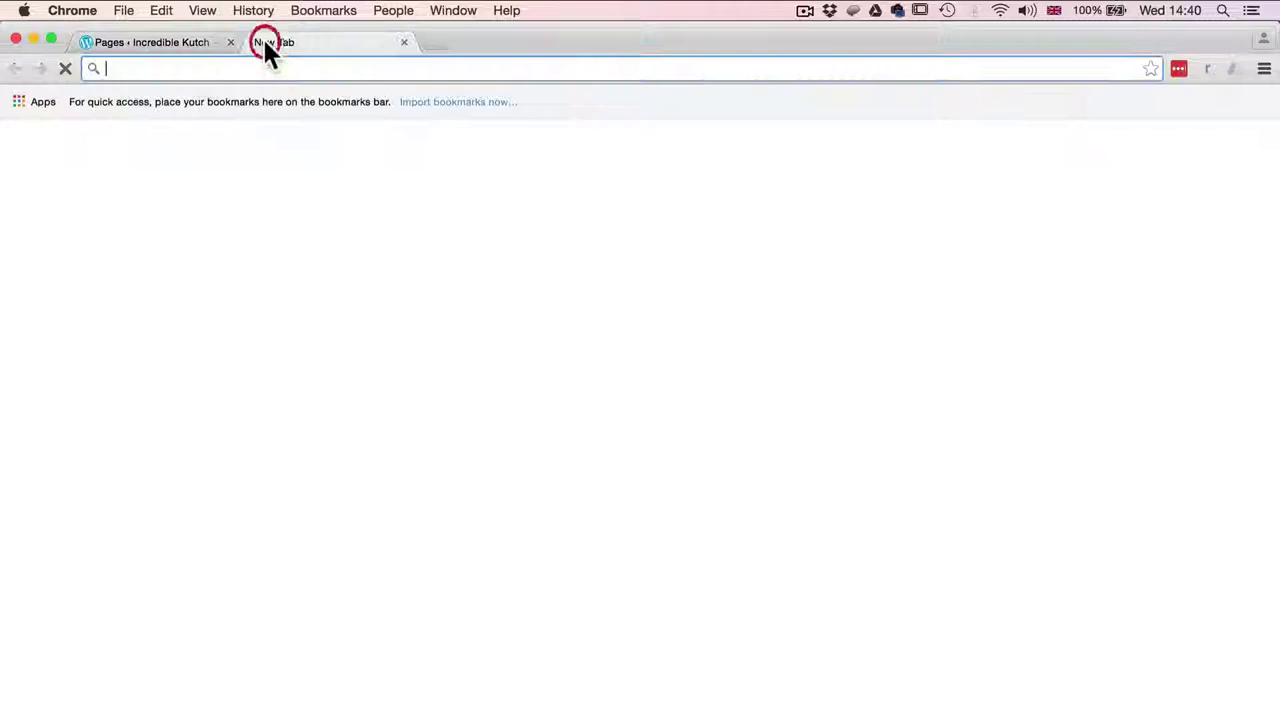
{"action": "type", "text": "in"}
{"action": "key", "text": "Return"}
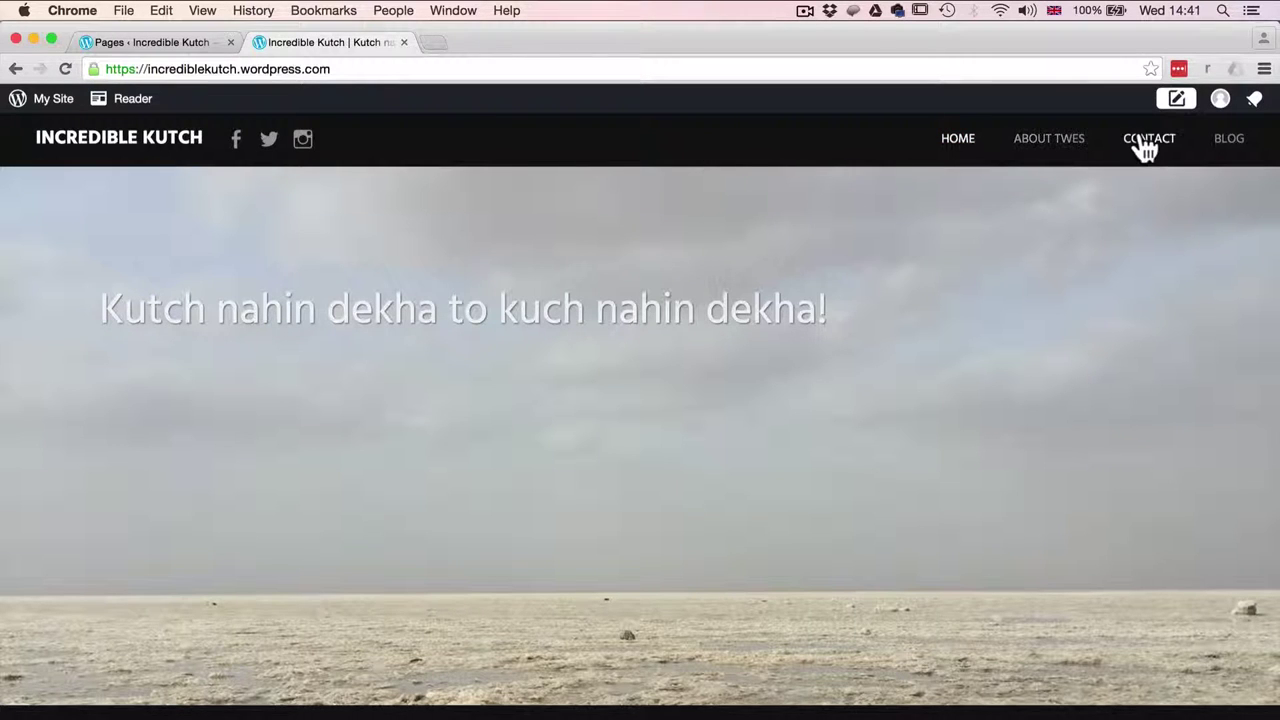
{"action": "left_click", "coordinate": [1071, 149]}
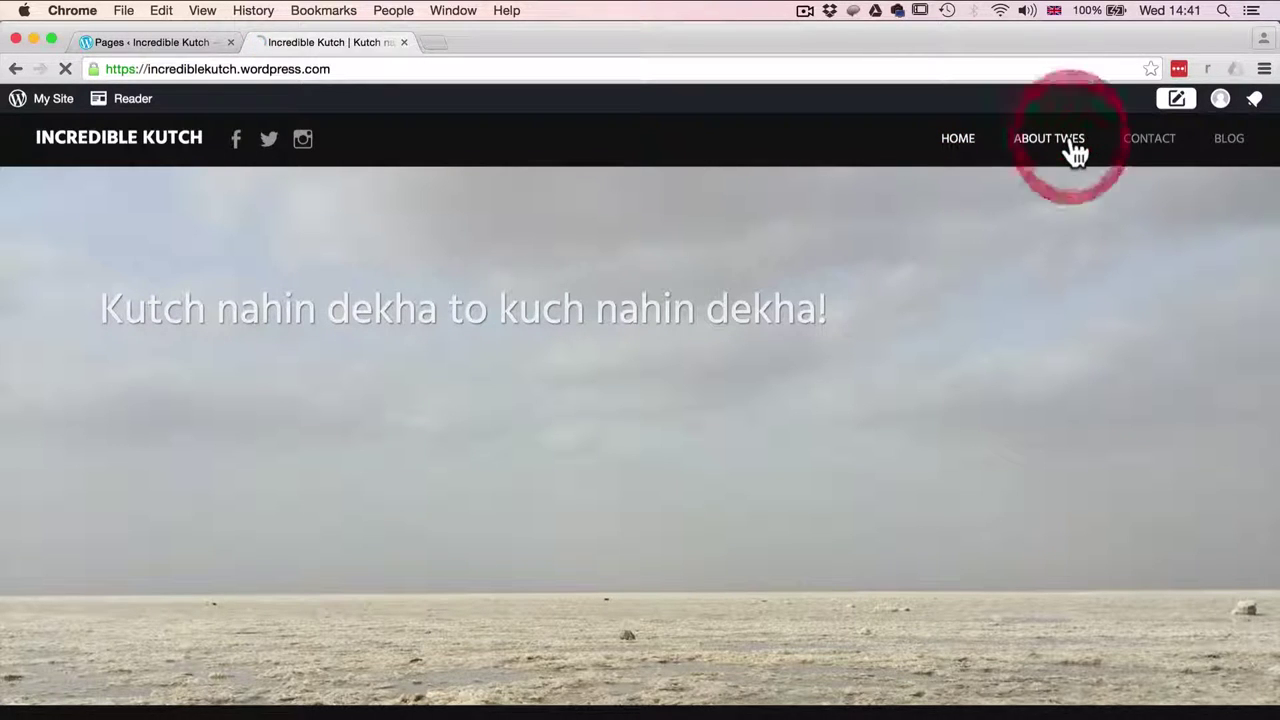
{"action": "scroll", "coordinate": [778, 560], "scroll_direction": "down", "scroll_amount": 10}
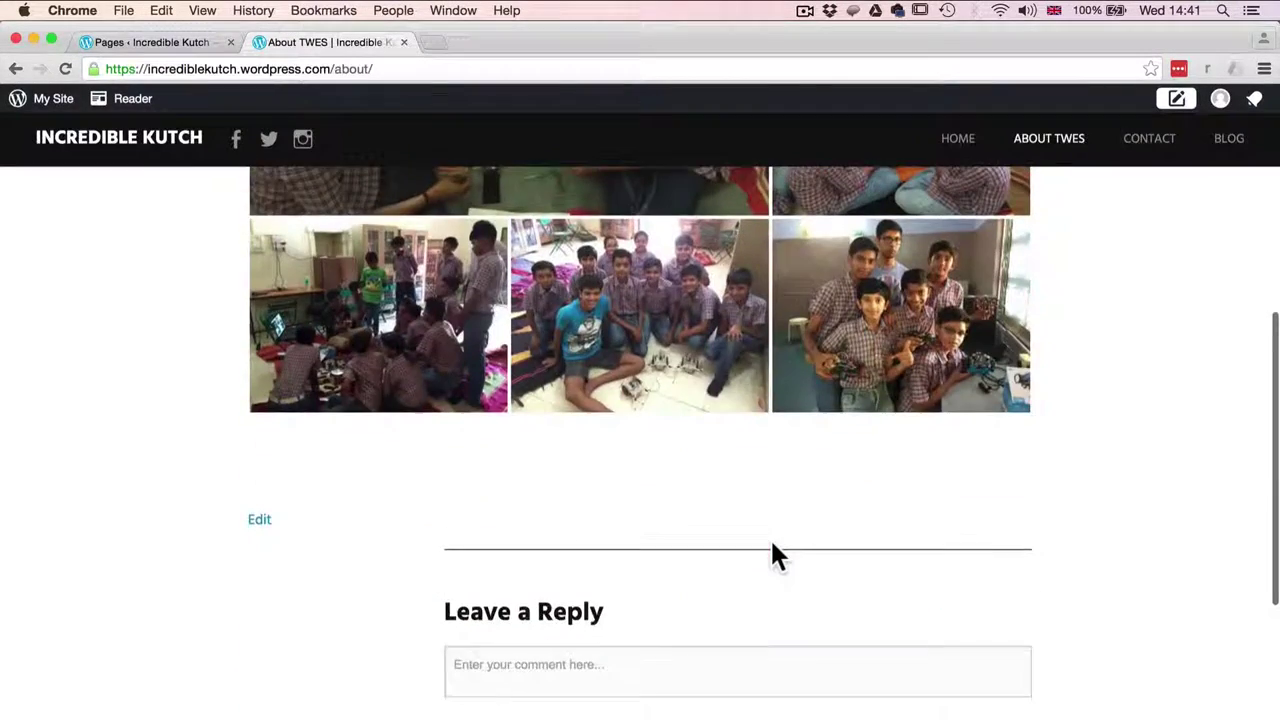
{"action": "scroll", "coordinate": [778, 560], "scroll_direction": "up", "scroll_amount": 10}
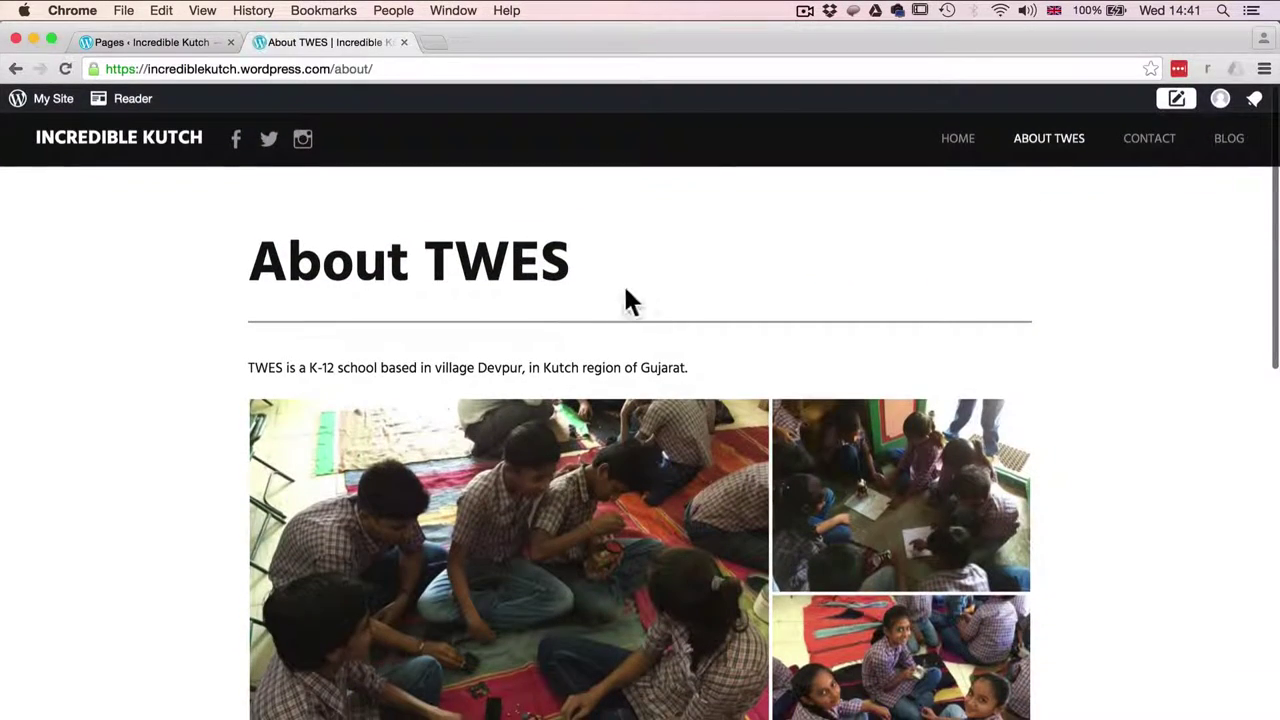
Step: Add the Things to See page to the Primary menu, order it Home, Things to See, Blog, About TWES, Contact, and save it
{"action": "left_click", "coordinate": [160, 42]}
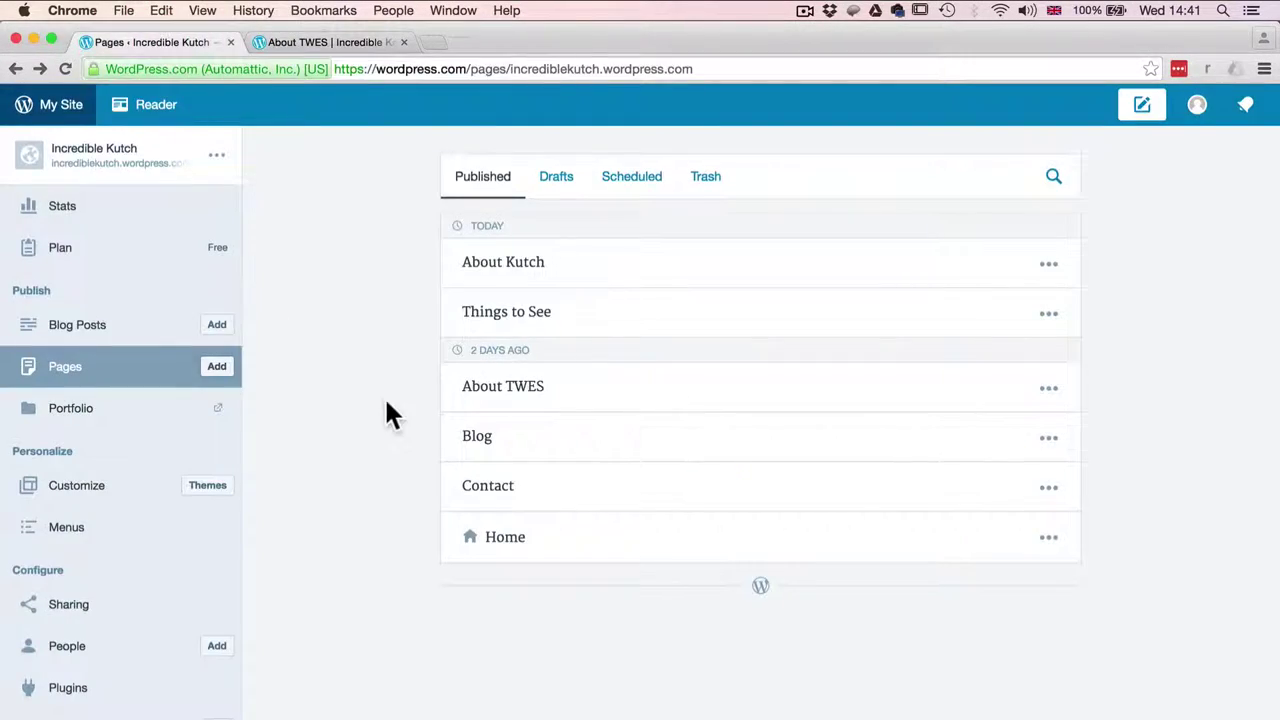
{"action": "left_click", "coordinate": [66, 540]}
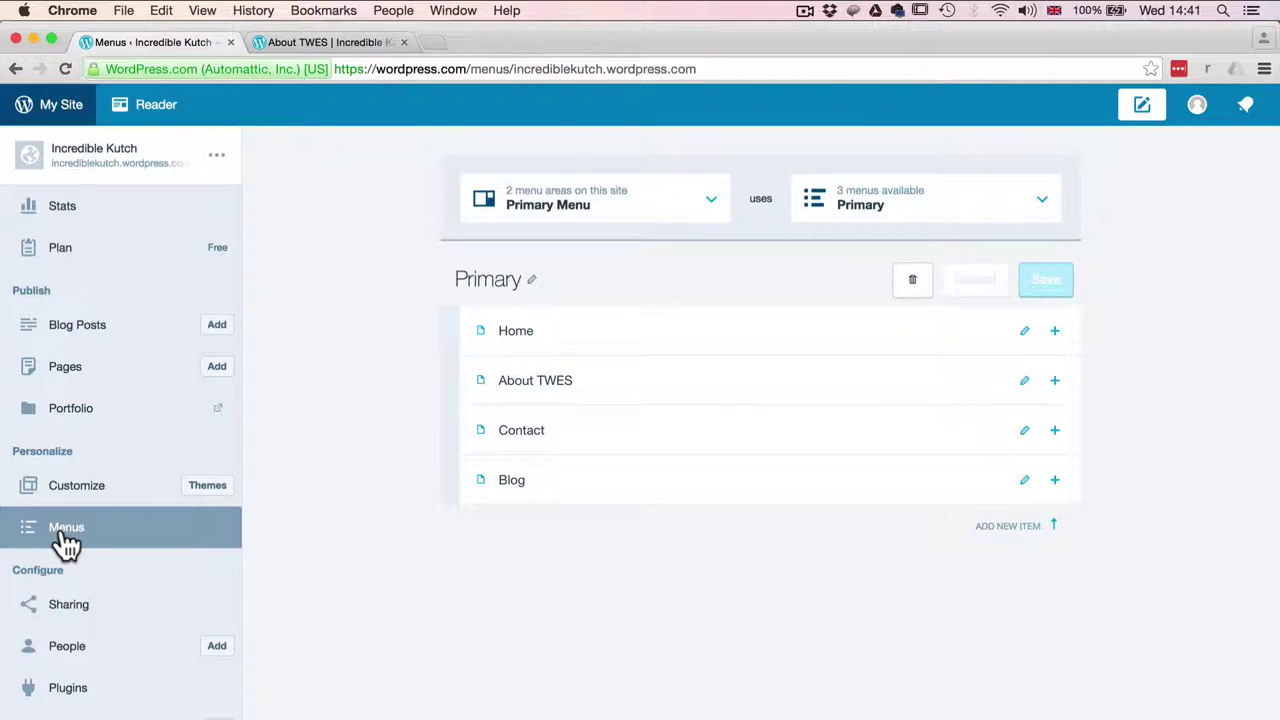
{"action": "left_click", "coordinate": [1054, 480]}
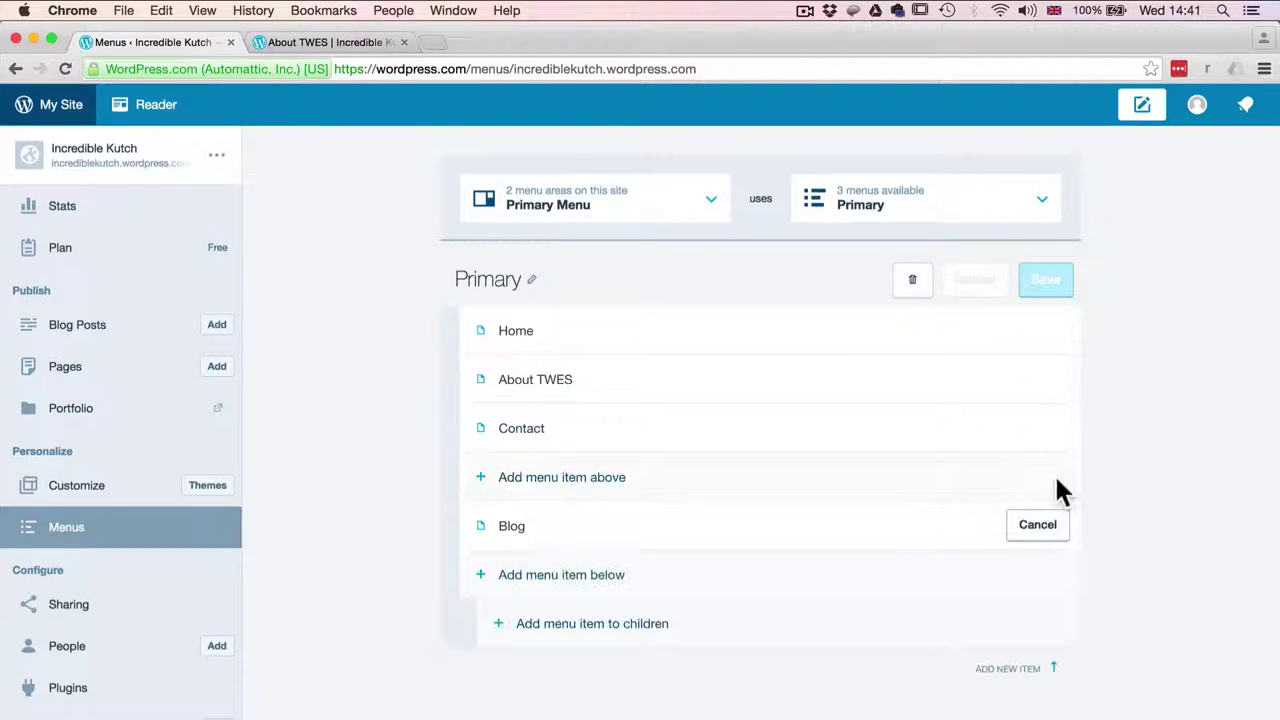
{"action": "left_click", "coordinate": [624, 478]}
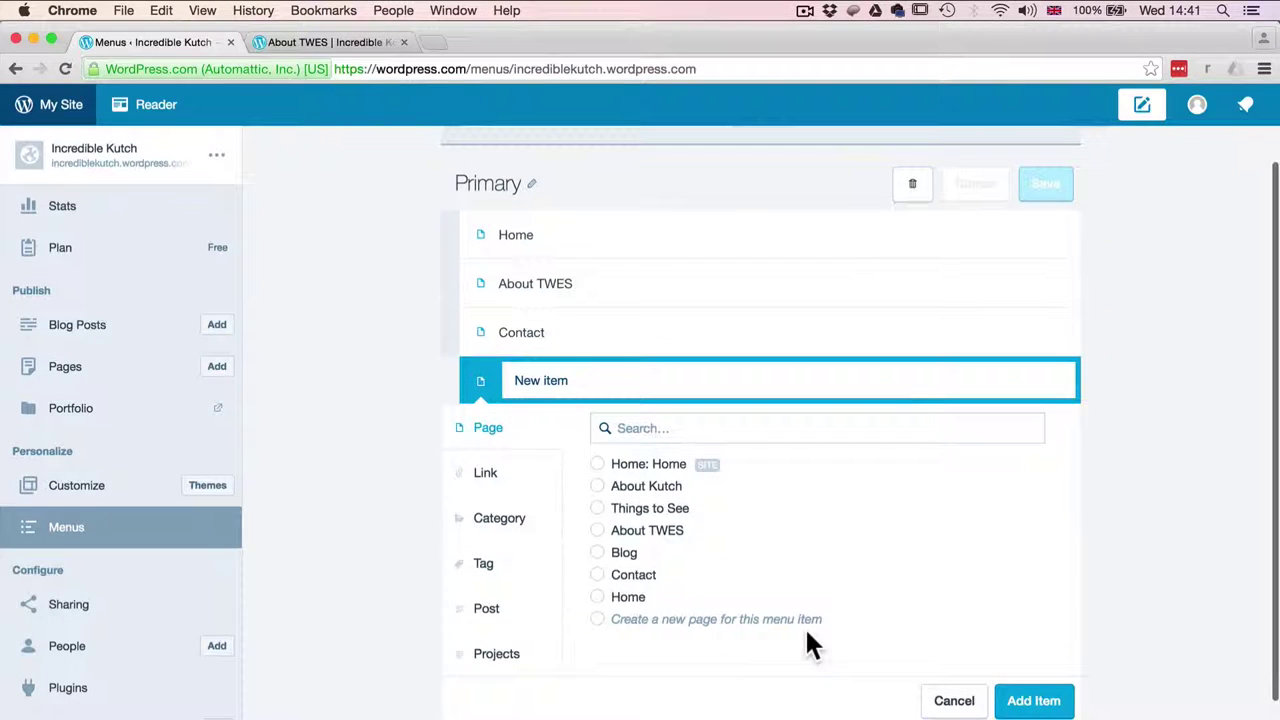
{"action": "left_click", "coordinate": [598, 508]}
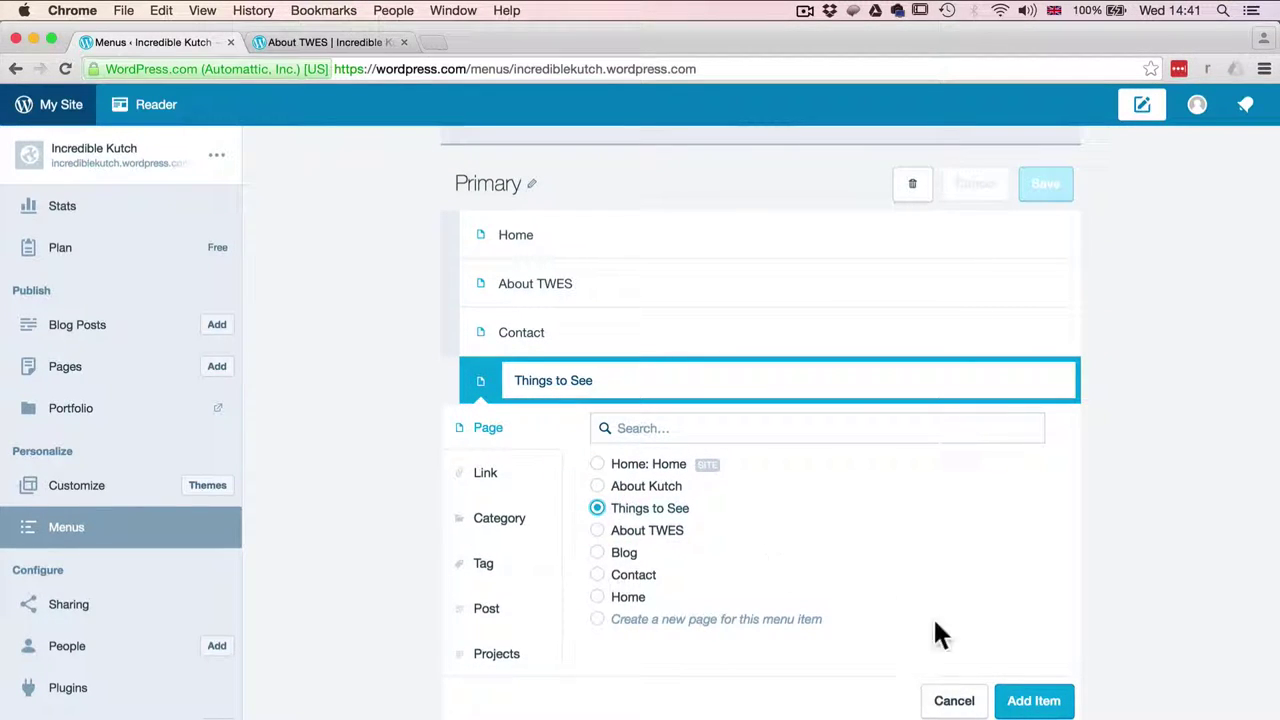
{"action": "left_click", "coordinate": [1032, 700]}
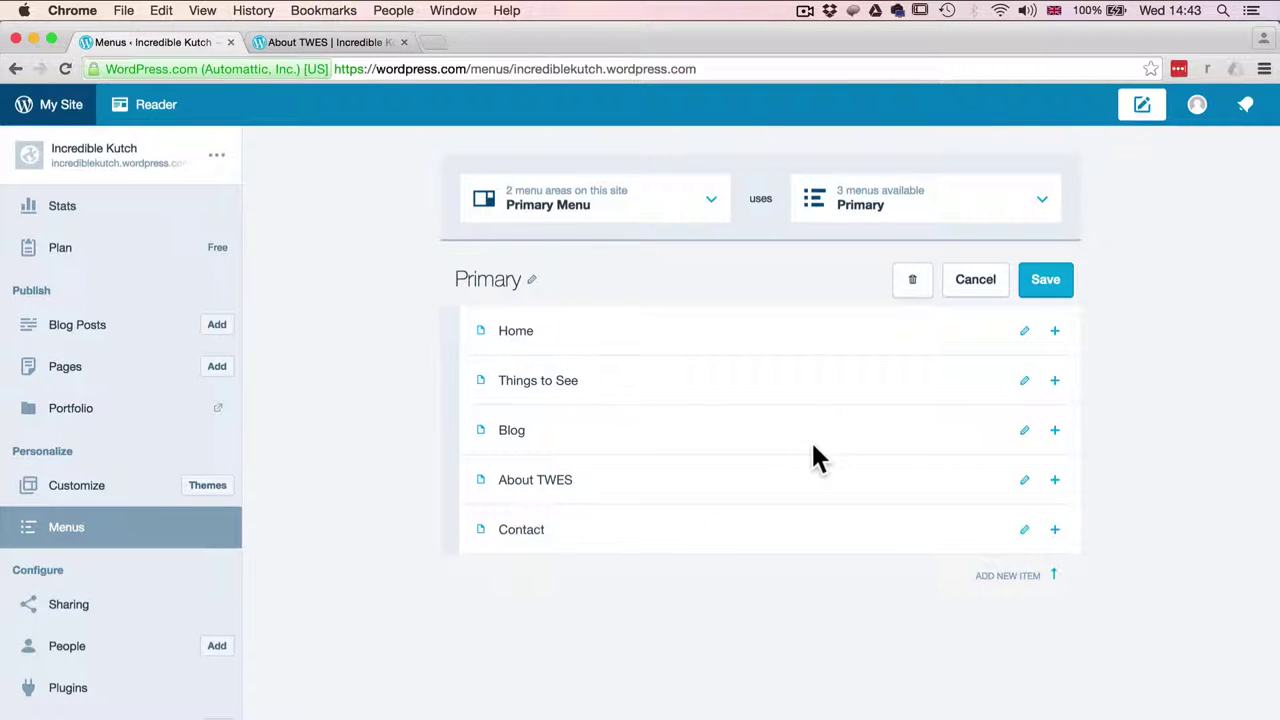
{"action": "left_click", "coordinate": [1040, 290]}
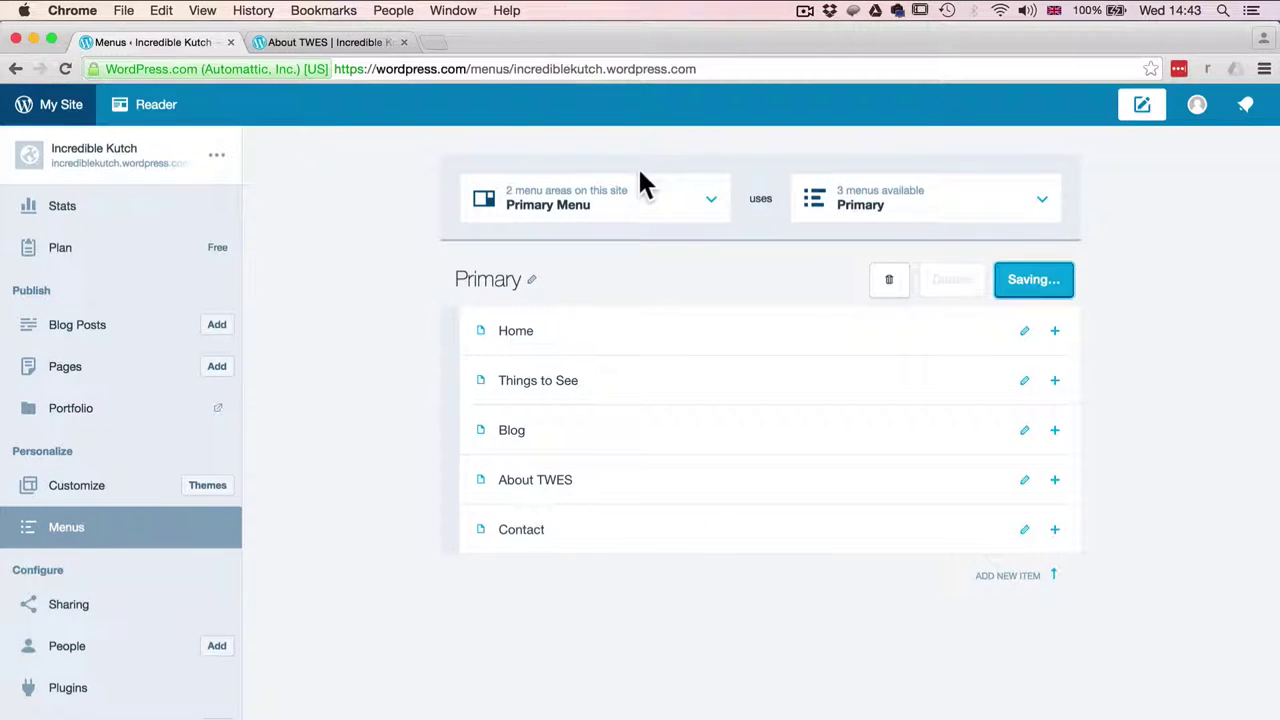
Step: Load the live home page at incrediblekutch.wordpress.com and check its navigation menu and the Things to See entry
{"action": "left_click", "coordinate": [336, 40]}
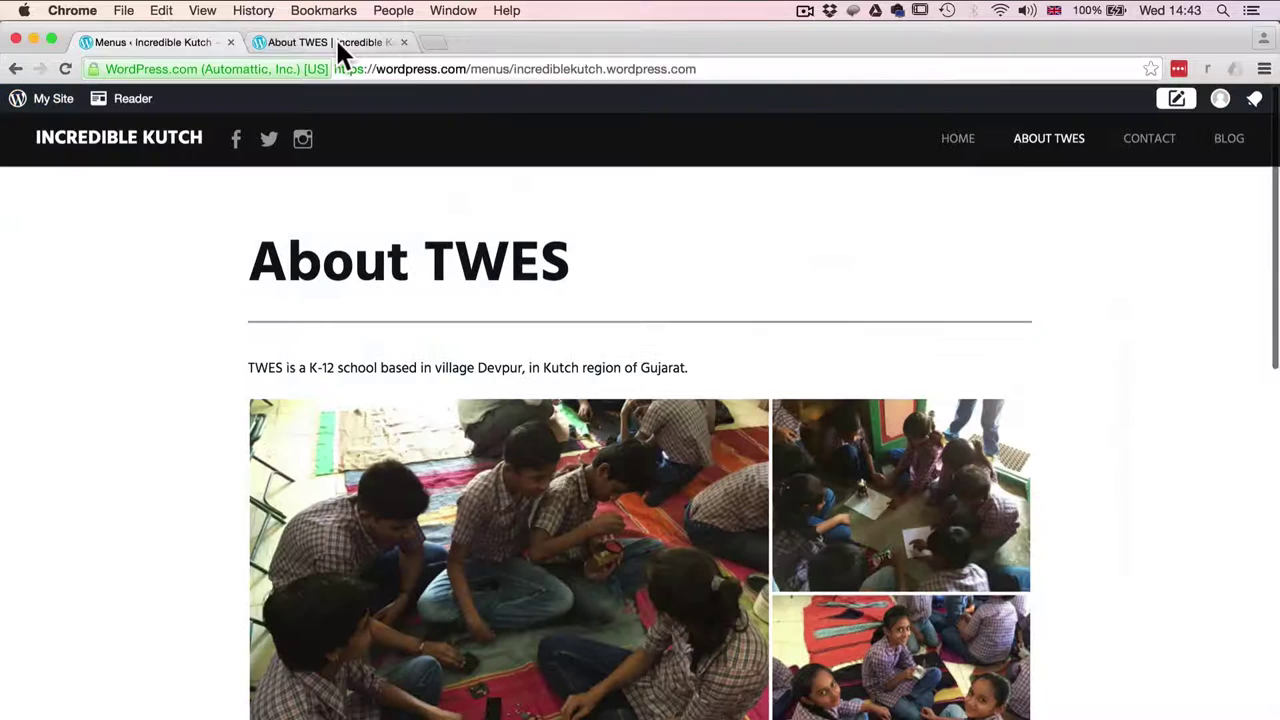
{"action": "left_click", "coordinate": [410, 70]}
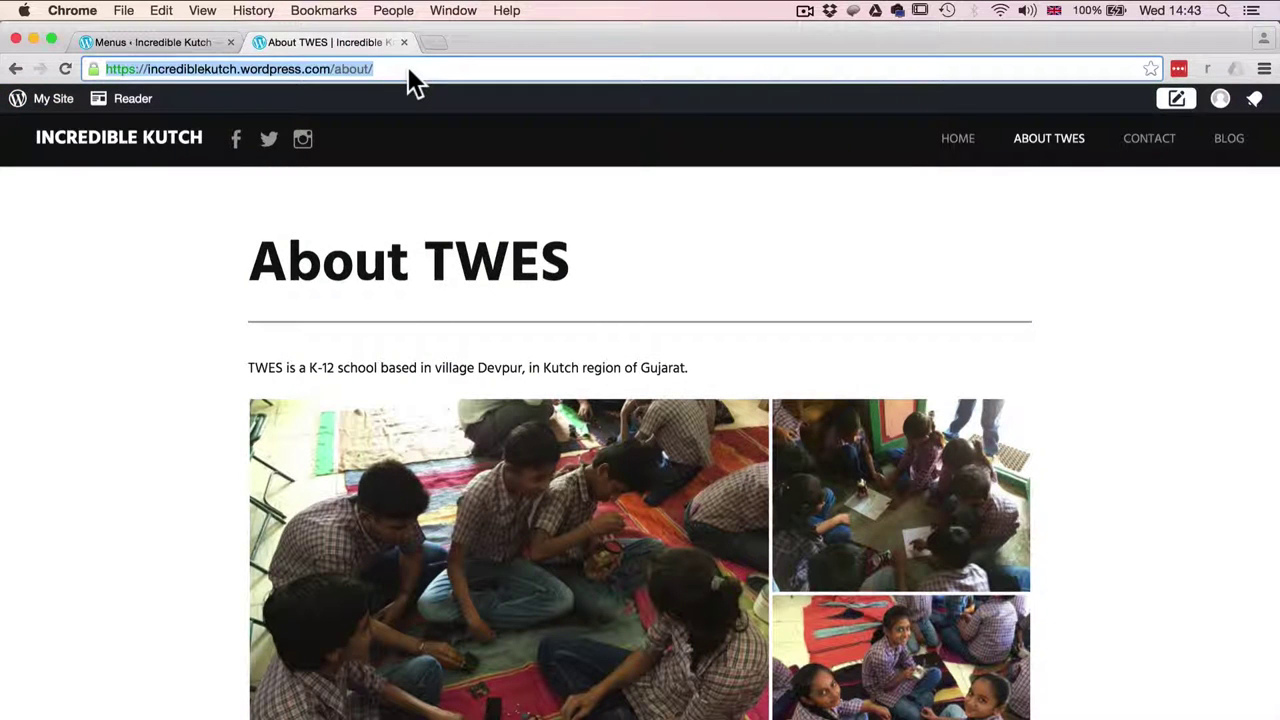
{"action": "key", "text": "Right"}
{"action": "key", "text": "BackSpace"}
{"action": "key", "text": "BackSpace"}
{"action": "key", "text": "BackSpace"}
{"action": "key", "text": "BackSpace"}
{"action": "key", "text": "BackSpace"}
{"action": "key", "text": "BackSpace"}
{"action": "key", "text": "Return"}
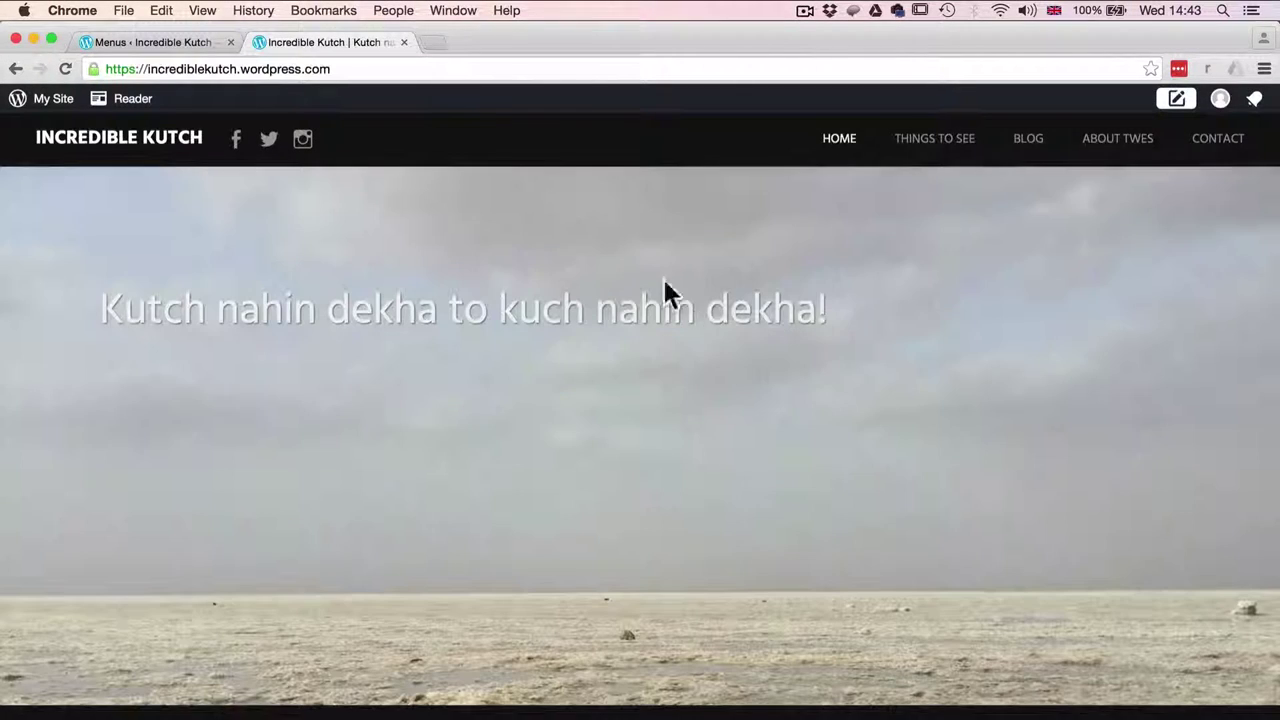
{"action": "left_click", "coordinate": [920, 152]}
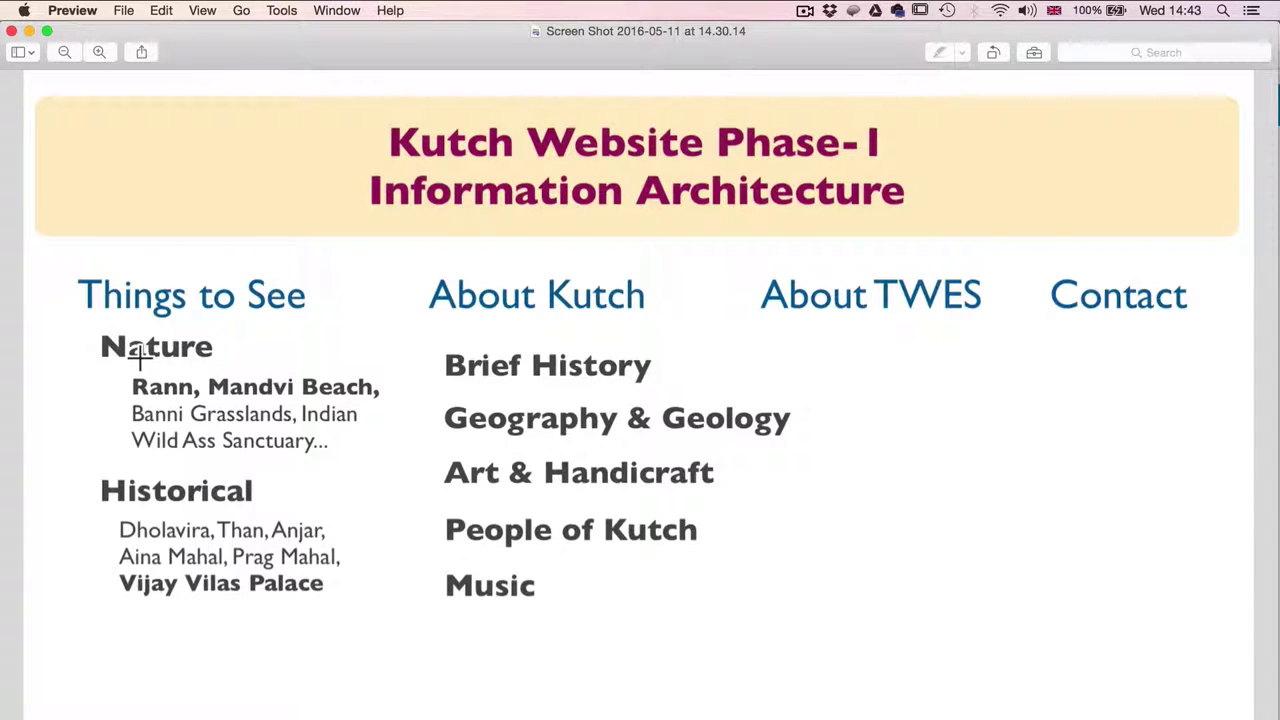
Step: Create a new page titled "Nature", publish it, and leave the page editor
{"action": "key", "text": "super+Tab"}
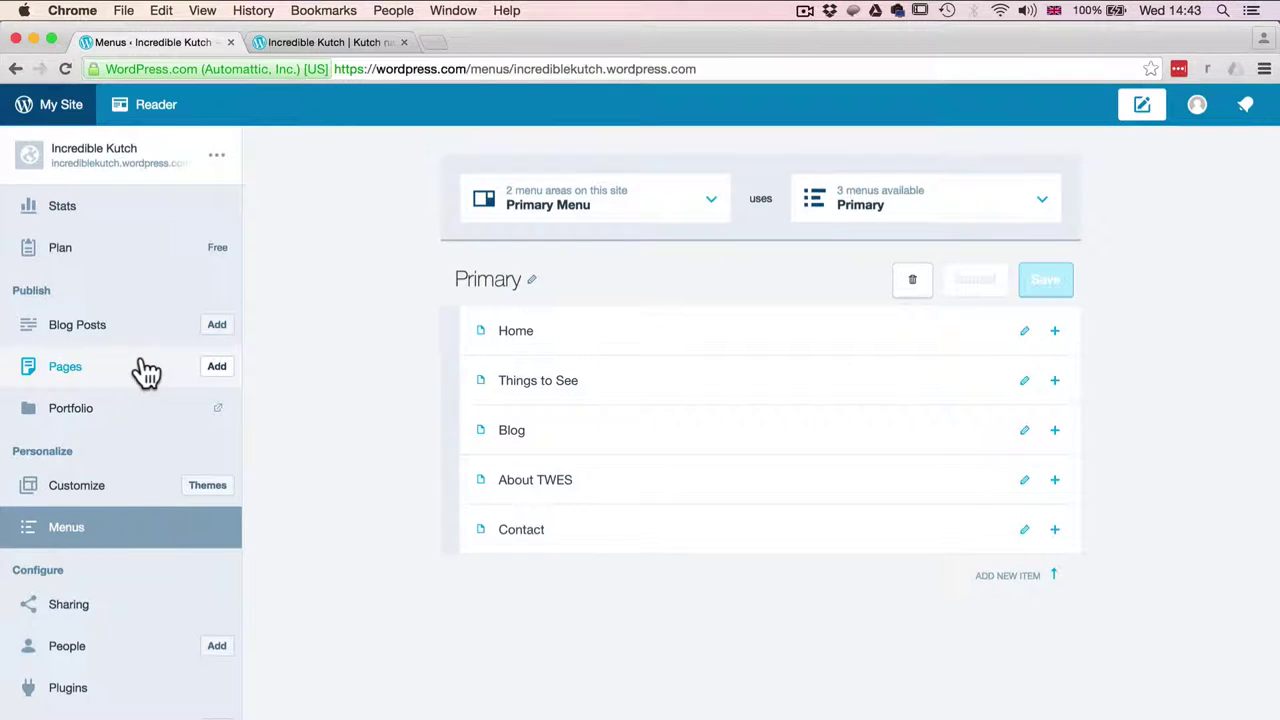
{"action": "left_click", "coordinate": [219, 367]}
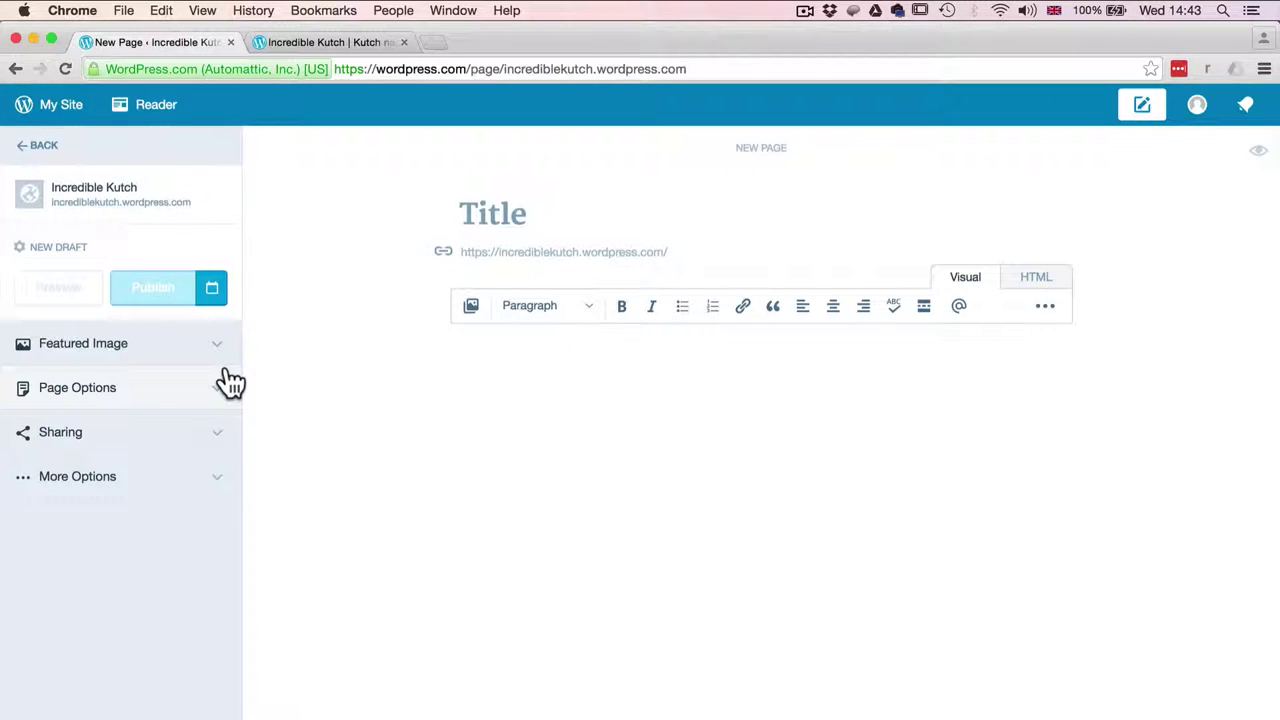
{"action": "type", "text": "Nature"}
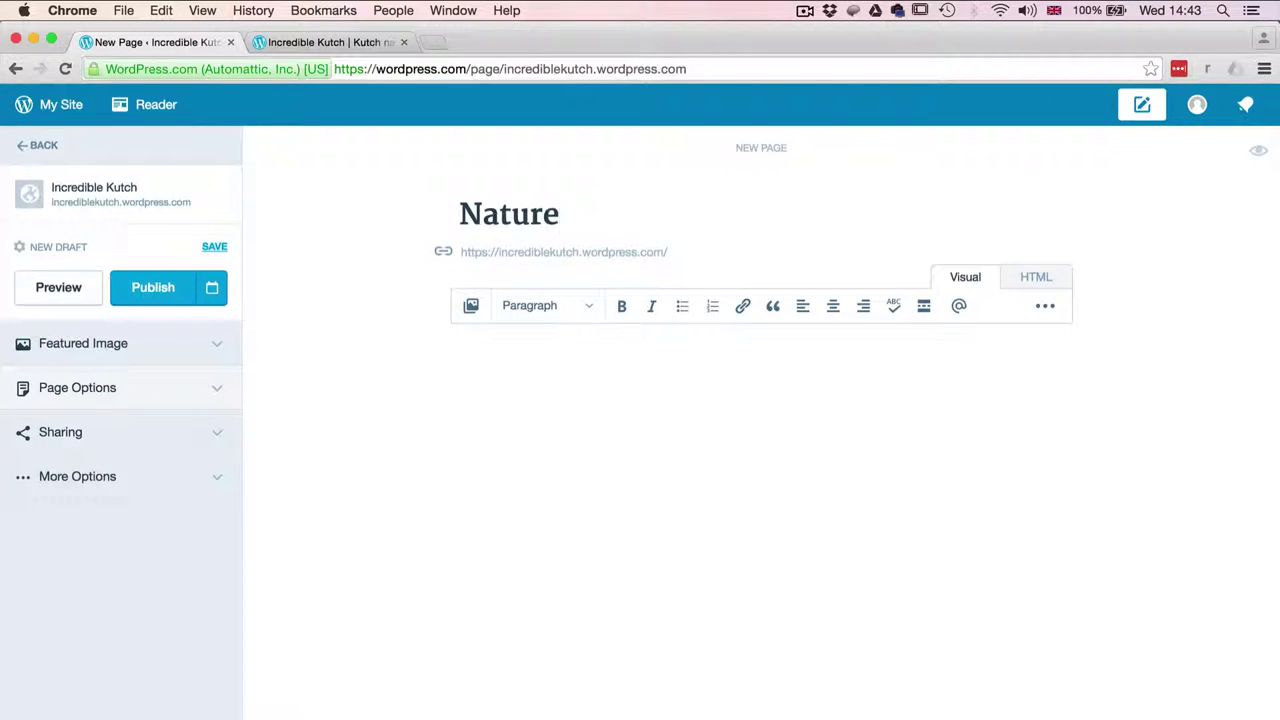
{"action": "left_click", "coordinate": [142, 288]}
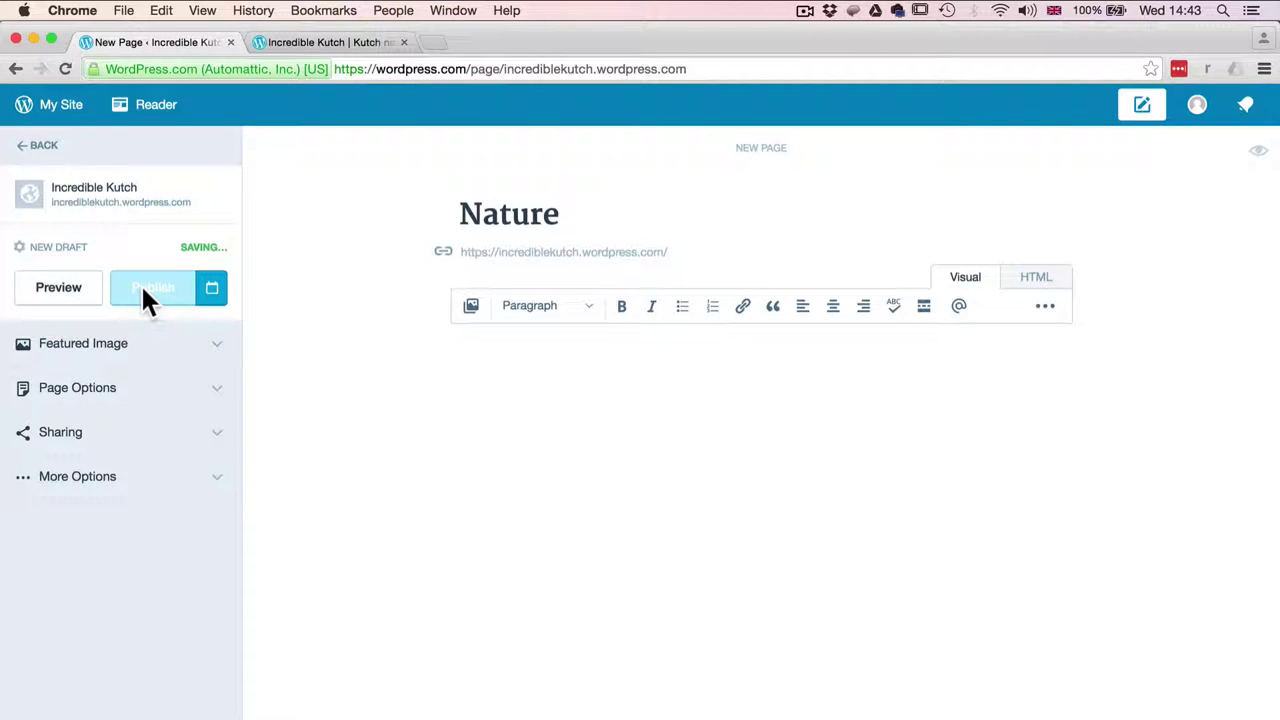
{"action": "left_click", "coordinate": [44, 146]}
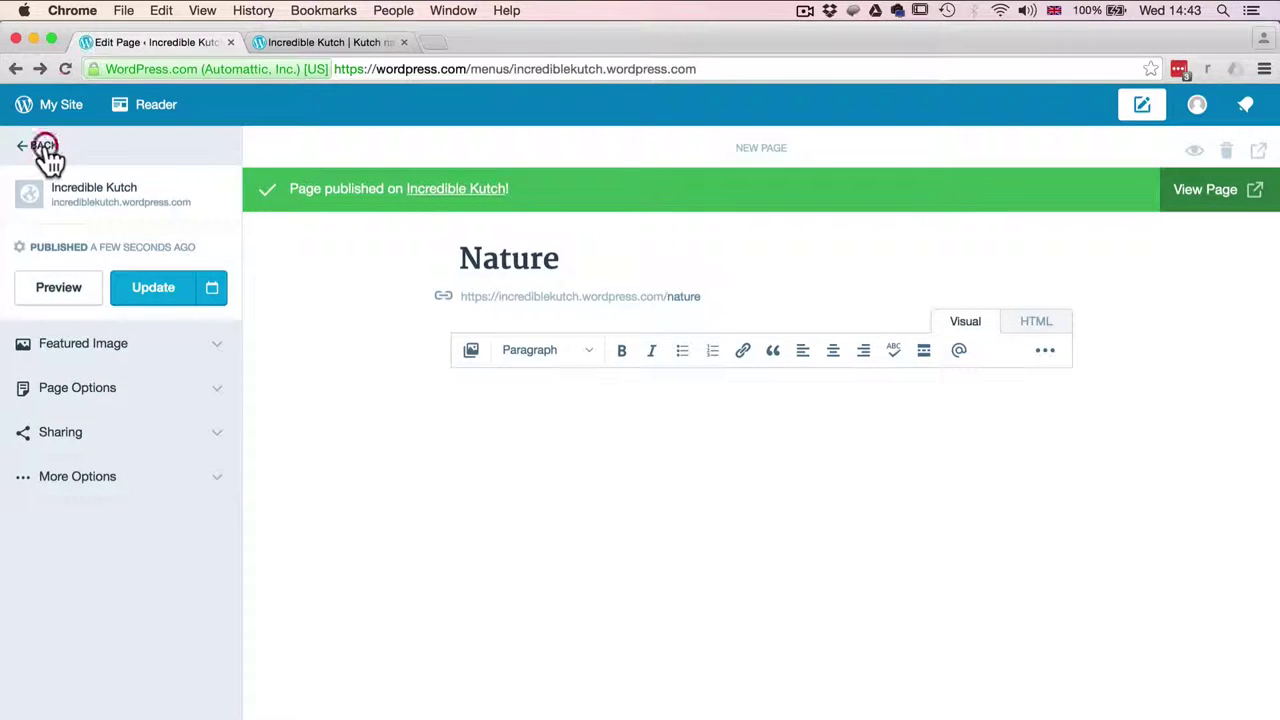
Step: Add the Nature page as a child item of Things to See in the Primary menu and save the menu
{"action": "left_click", "coordinate": [1058, 386]}
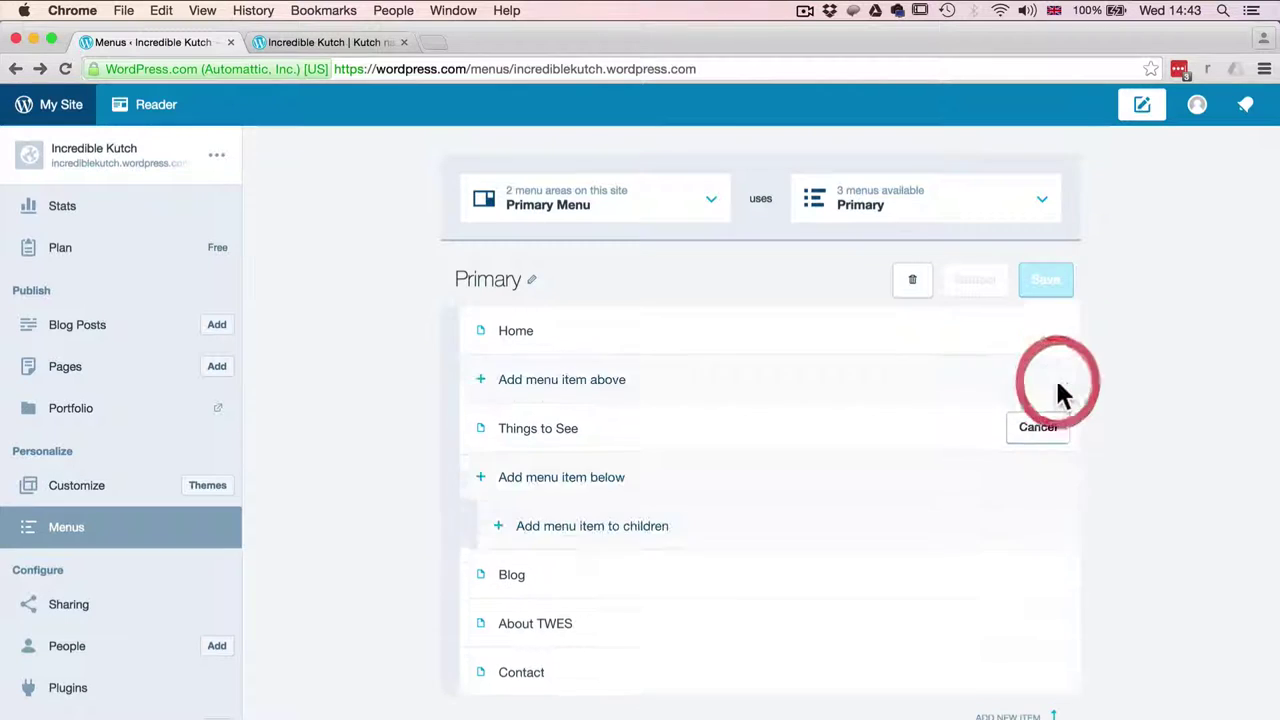
{"action": "left_click", "coordinate": [621, 527]}
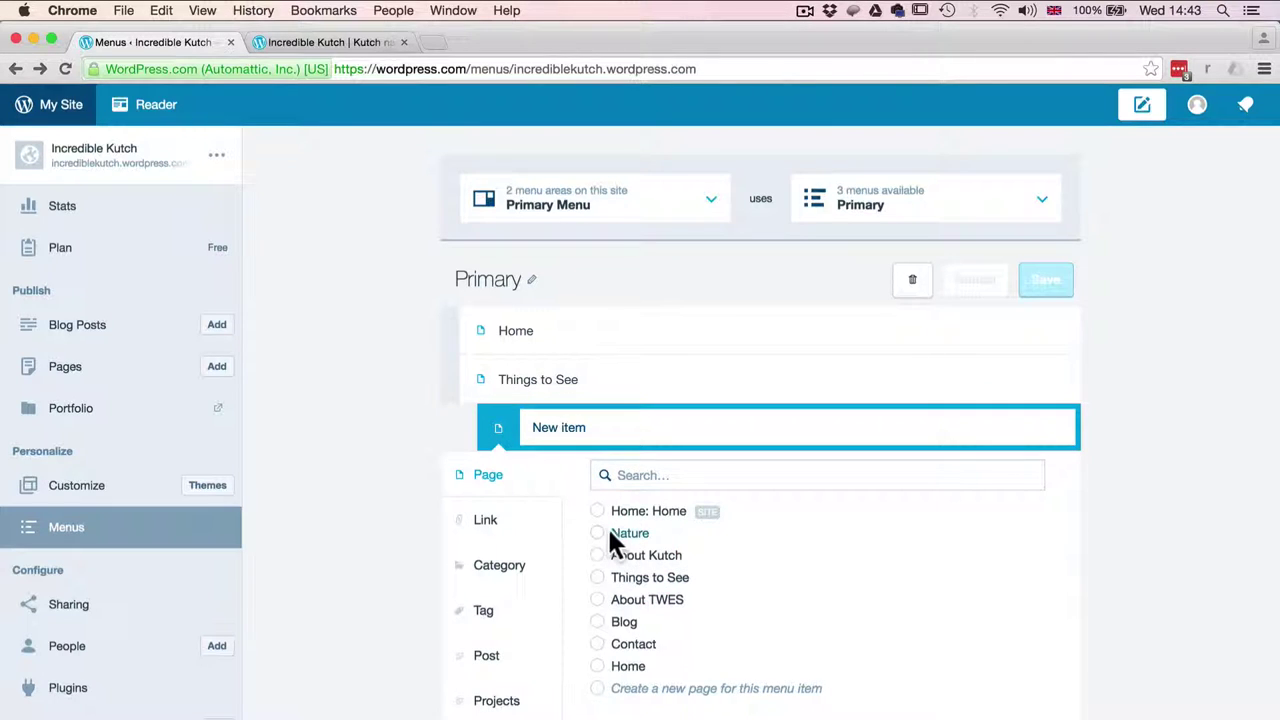
{"action": "left_click", "coordinate": [605, 534]}
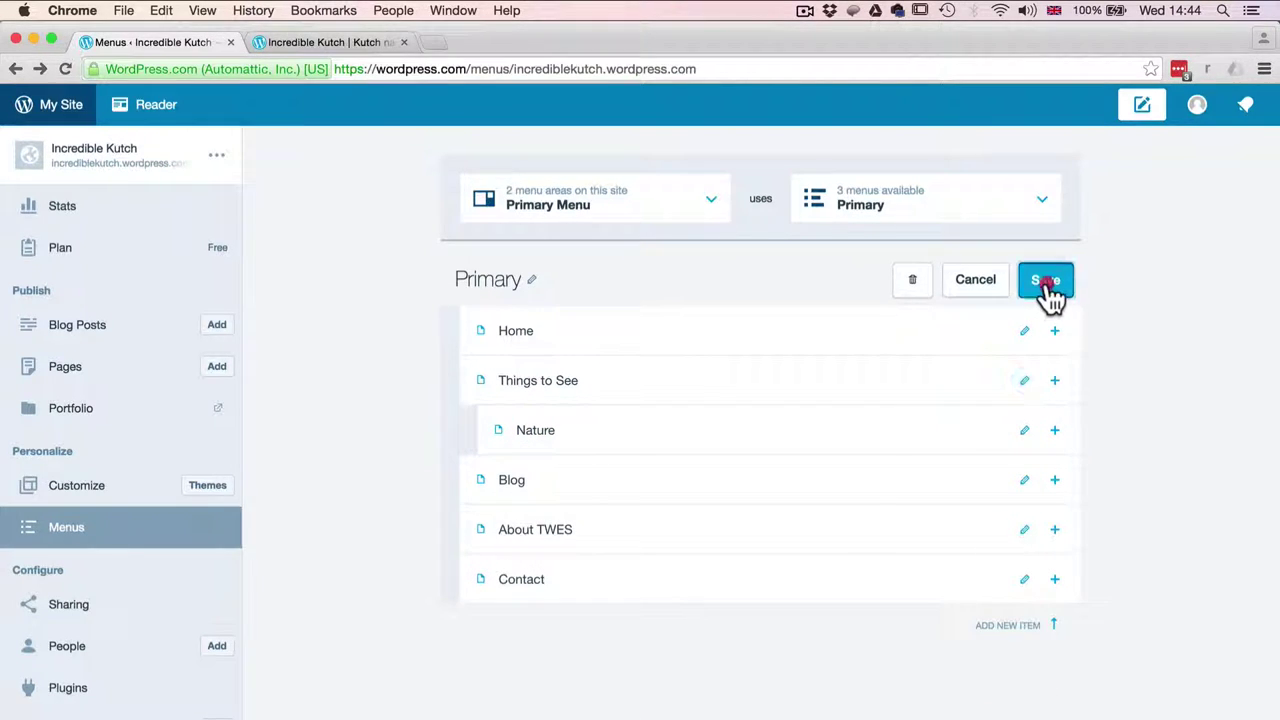
{"action": "left_click", "coordinate": [1046, 285]}
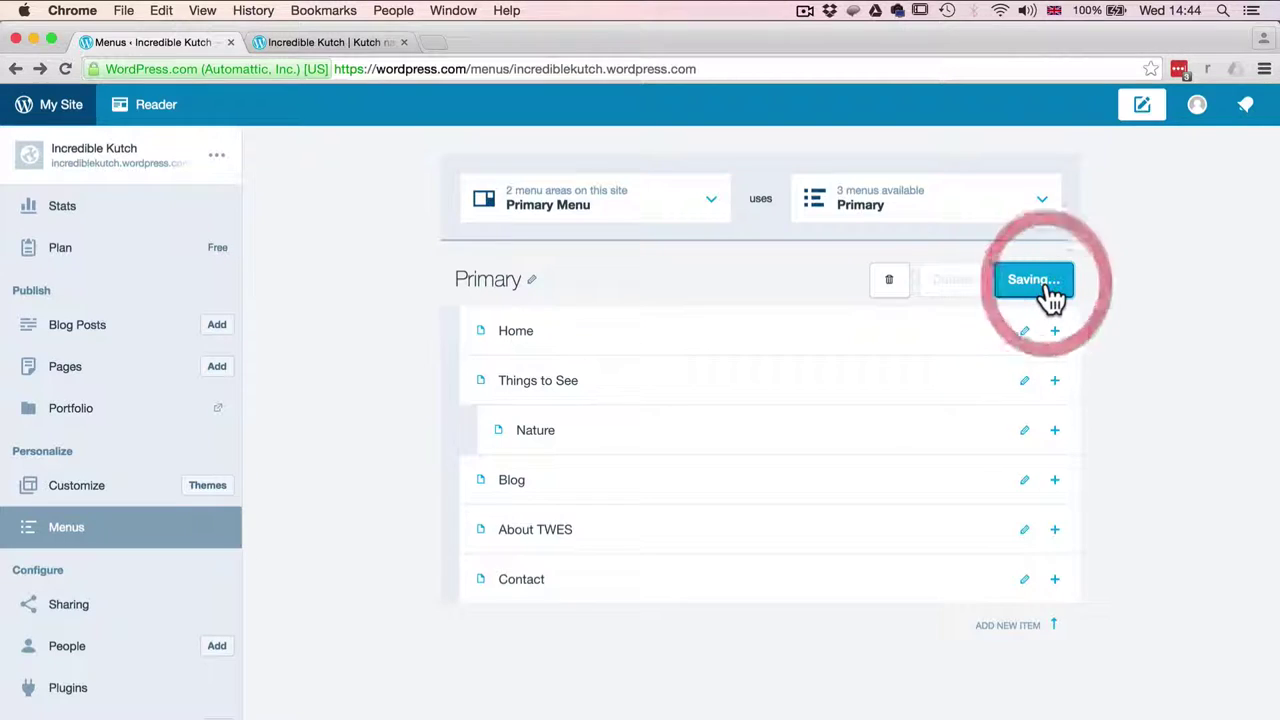
Step: Reload the live home page, check the Things to See submenu, and consult the information architecture chart in Preview
{"action": "left_click", "coordinate": [350, 42]}
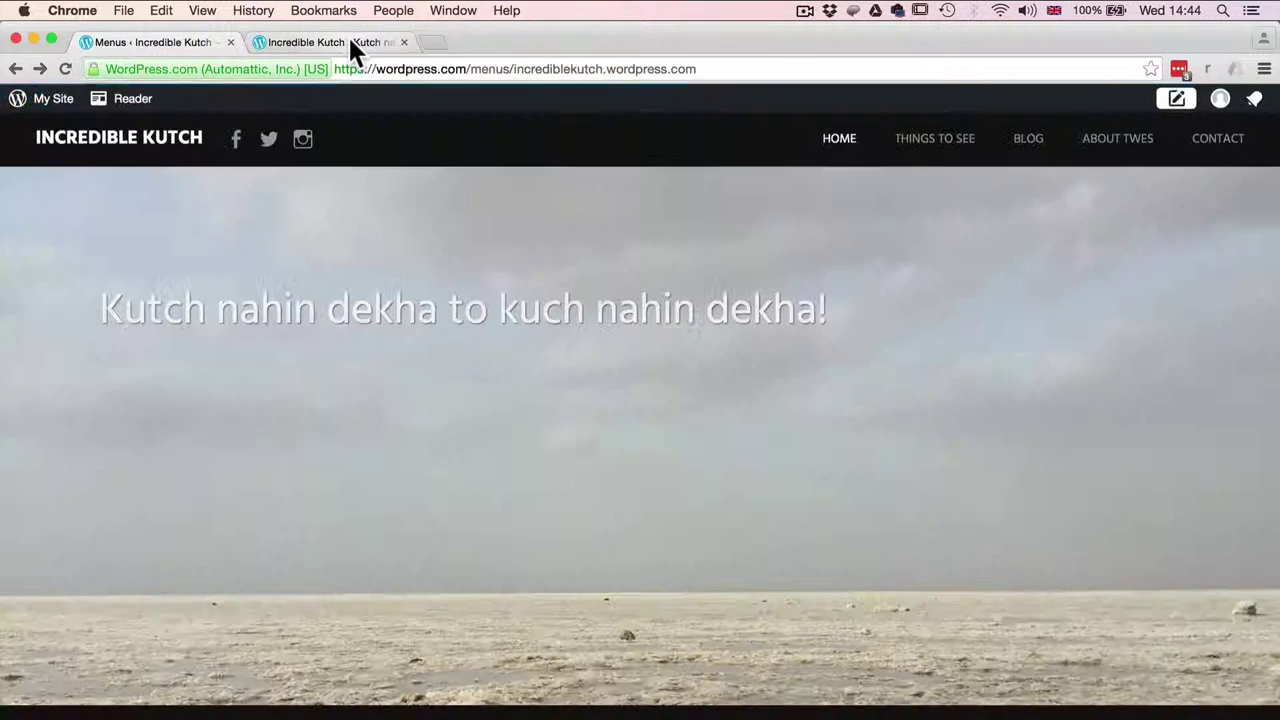
{"action": "left_click", "coordinate": [414, 68]}
{"action": "key", "text": "Return"}
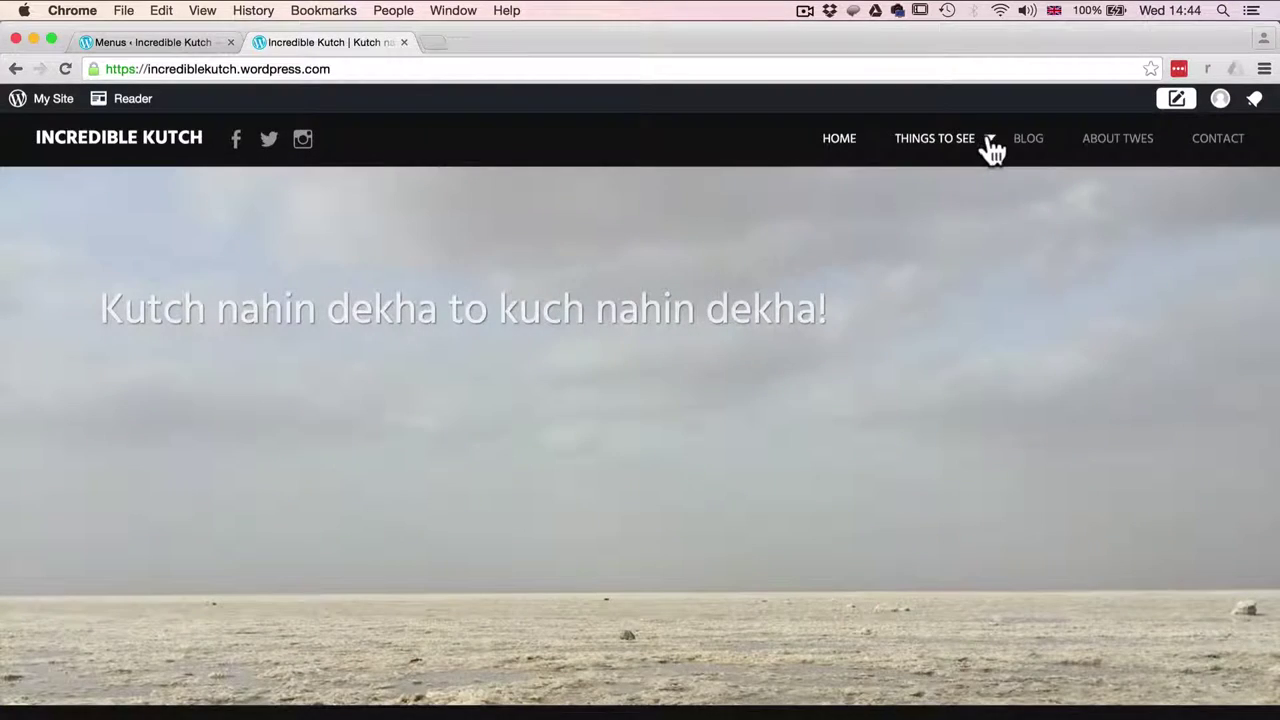
{"action": "left_click", "coordinate": [988, 140]}
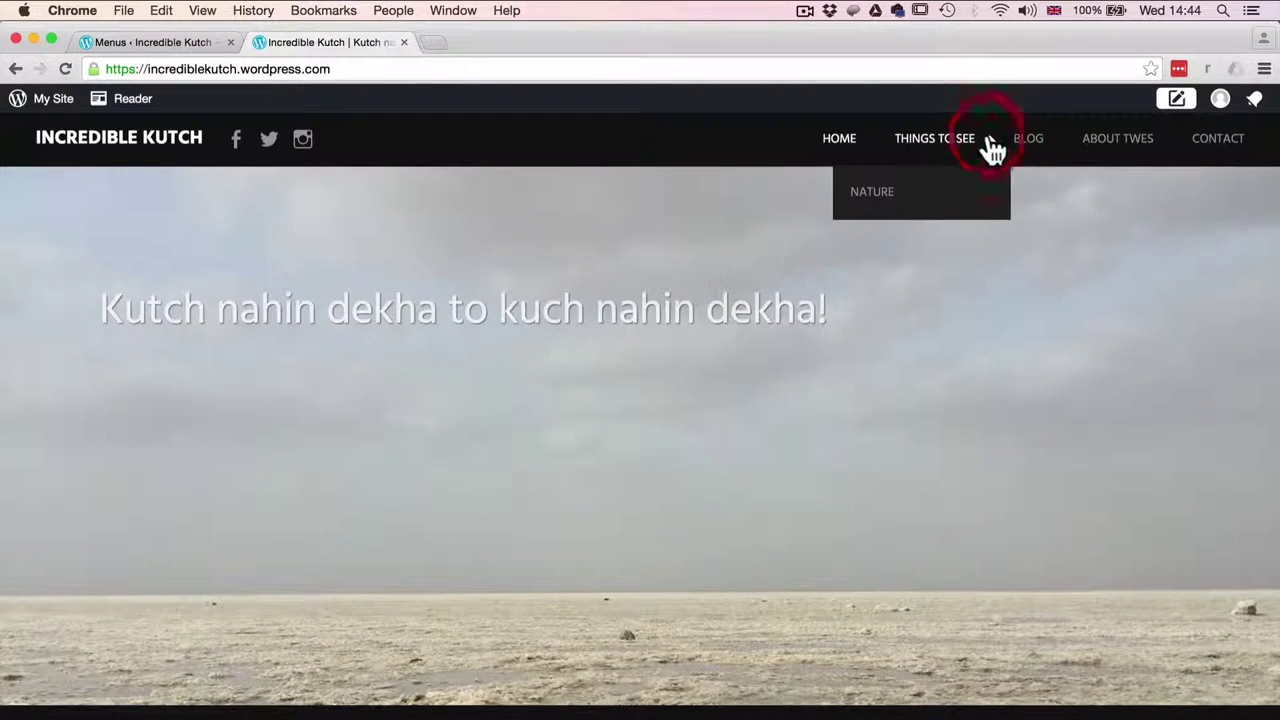
{"action": "left_click", "coordinate": [889, 200]}
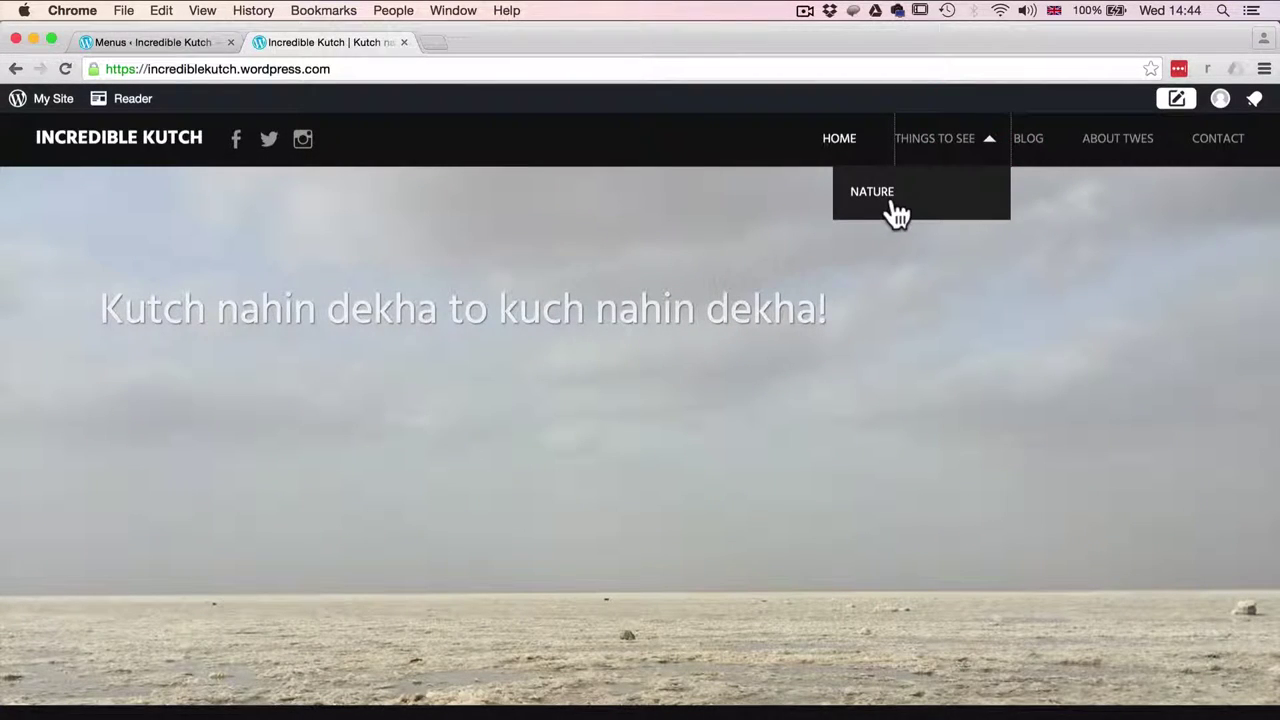
{"action": "left_click", "coordinate": [989, 145]}
{"action": "key", "text": "super+Tab"}
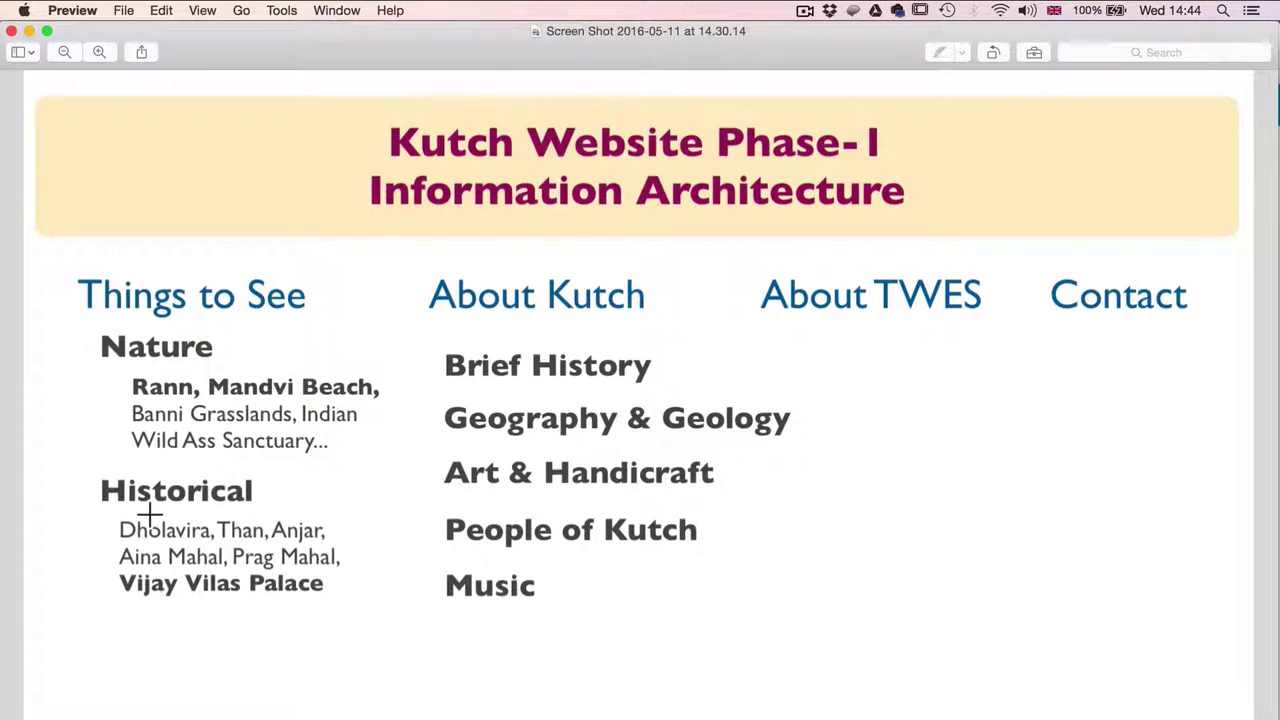
{"action": "key", "text": "super+Tab"}
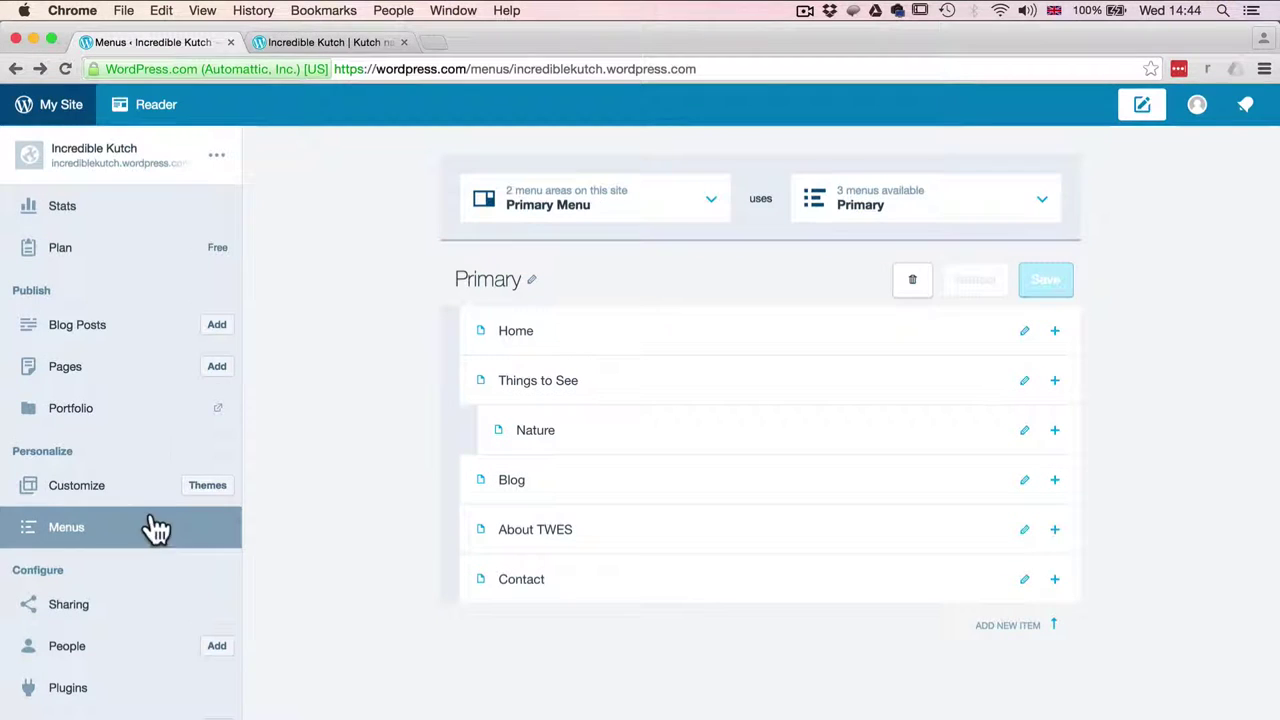
Step: Create a new page titled "Historical Kutch", publish it, and return to the menu settings
{"action": "left_click", "coordinate": [215, 378]}
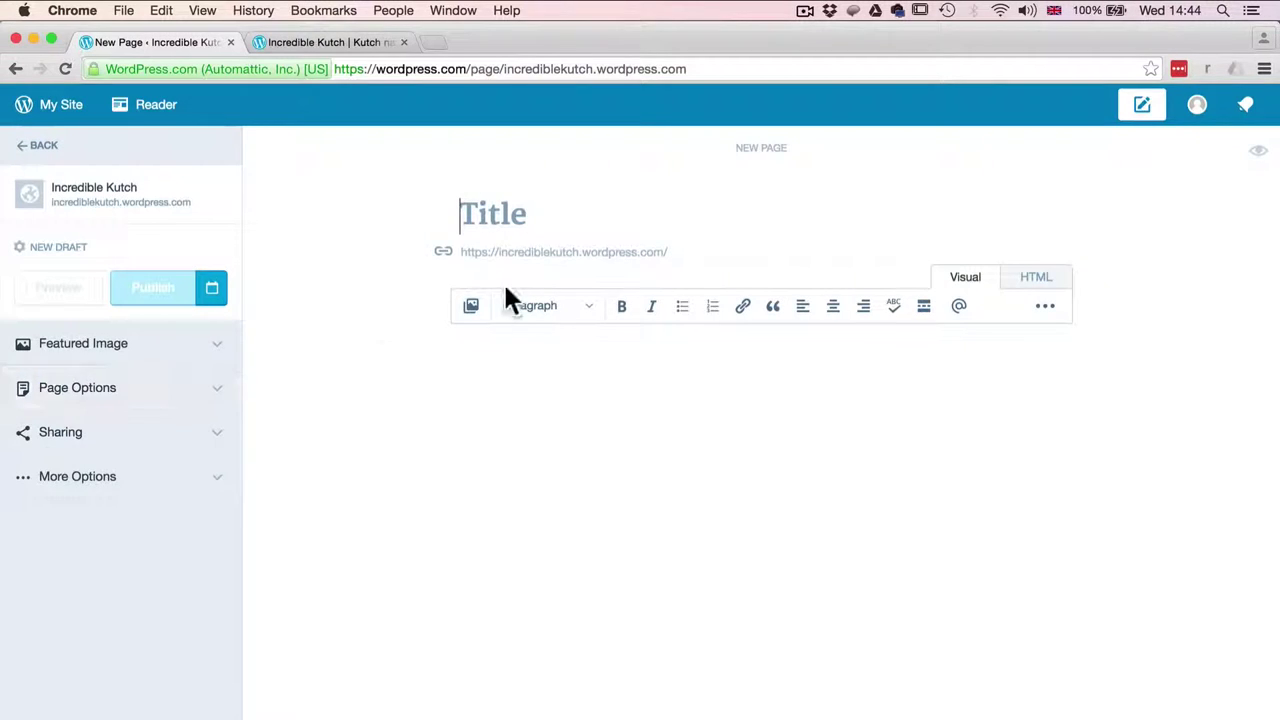
{"action": "type", "text": "Histo"}
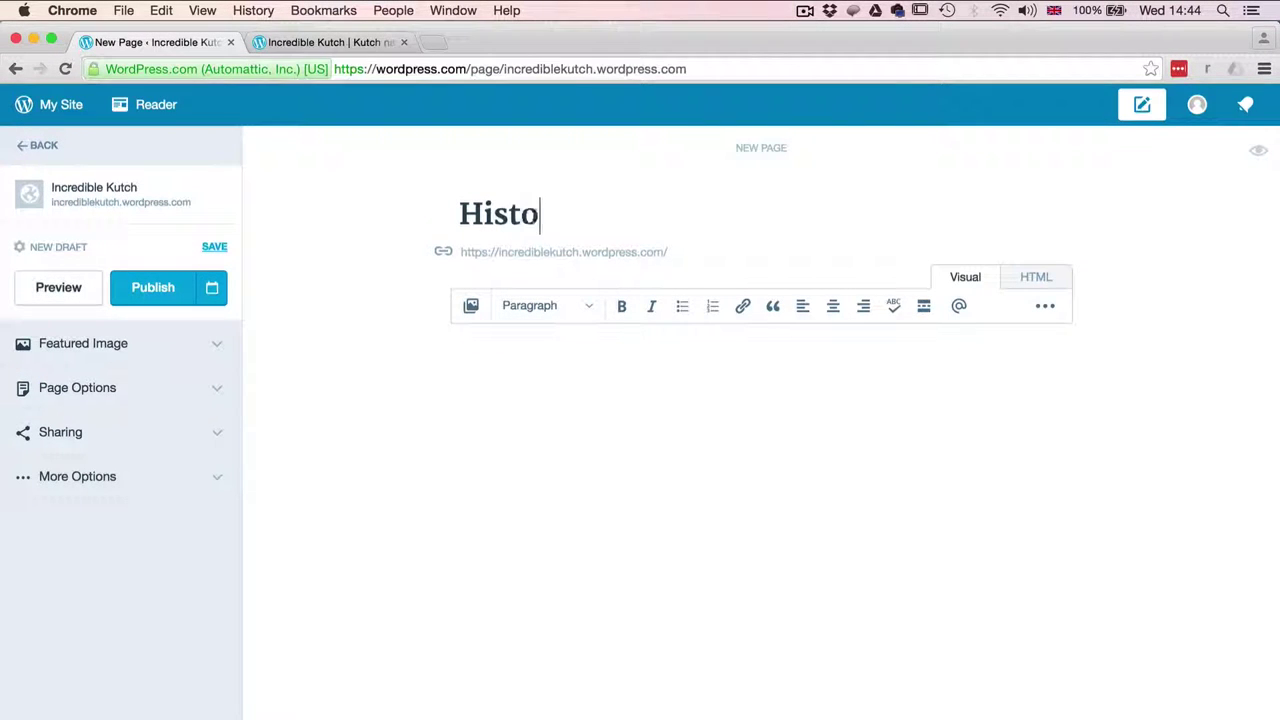
{"action": "type", "text": "rical Kutc"}
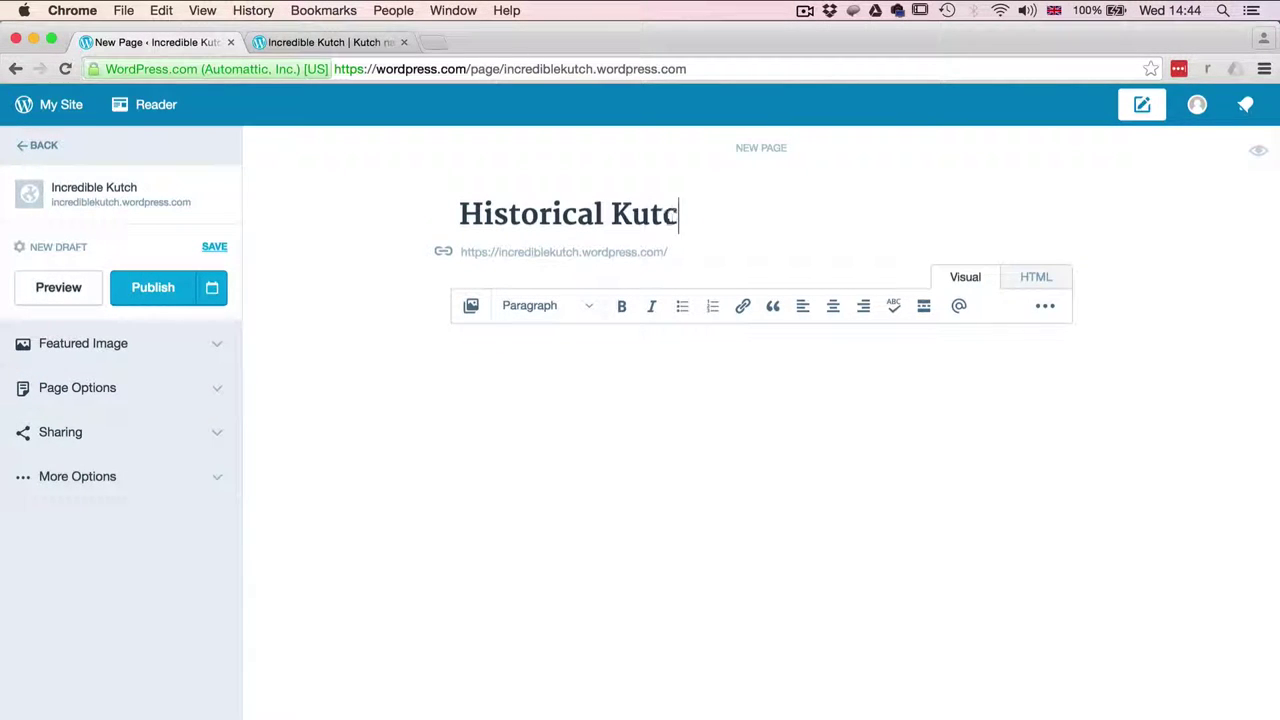
{"action": "type", "text": "h"}
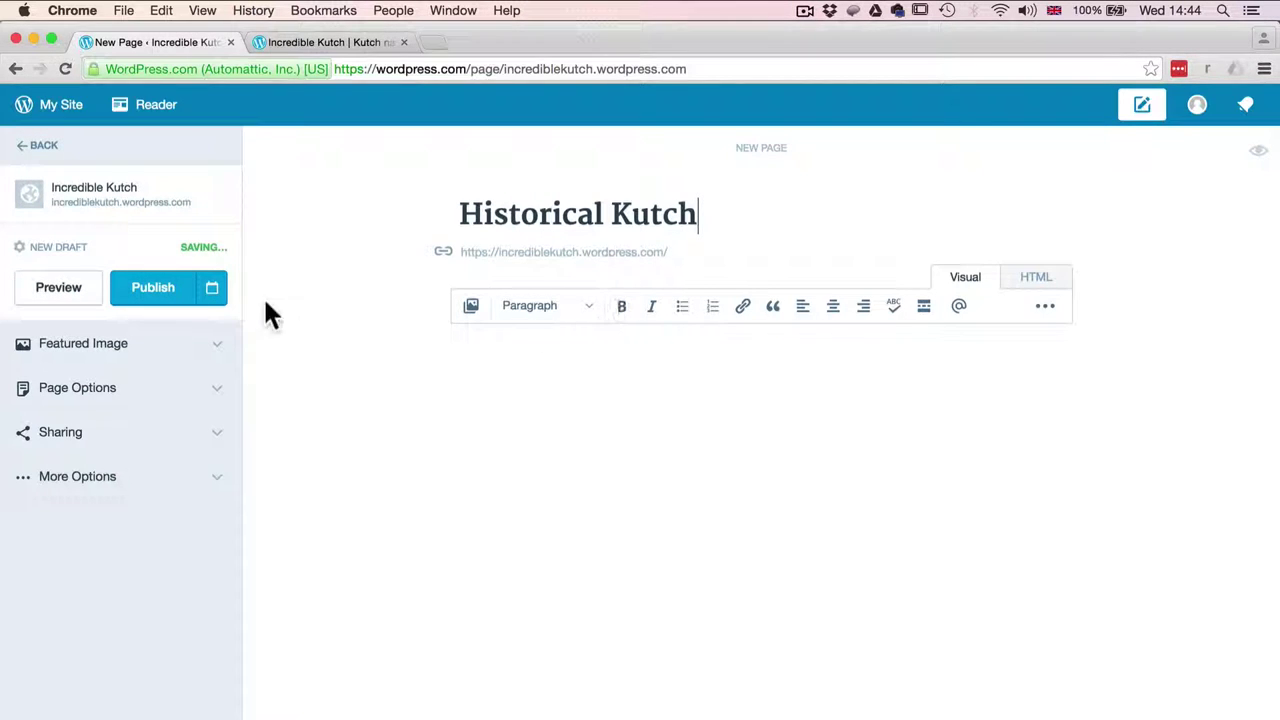
{"action": "left_click", "coordinate": [158, 292]}
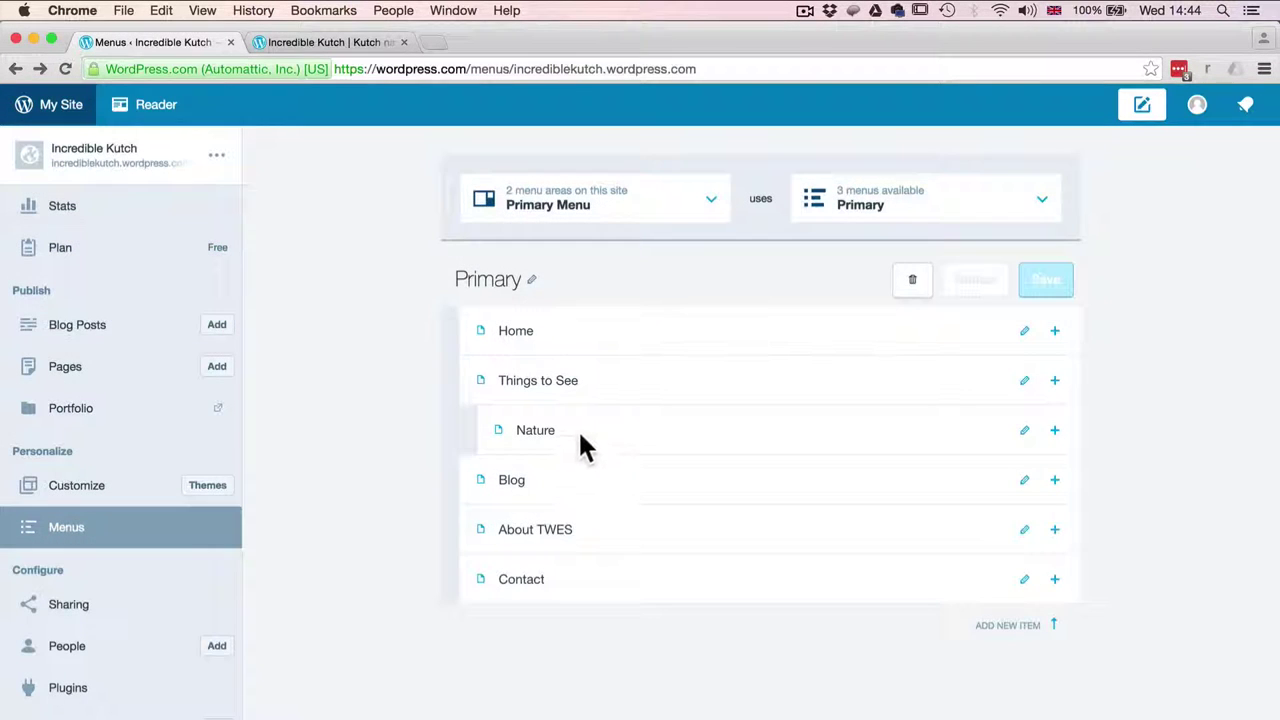
Step: Add the Historical Kutch page as a child item of Things to See in the Primary menu and save the menu
{"action": "left_click", "coordinate": [1053, 382]}
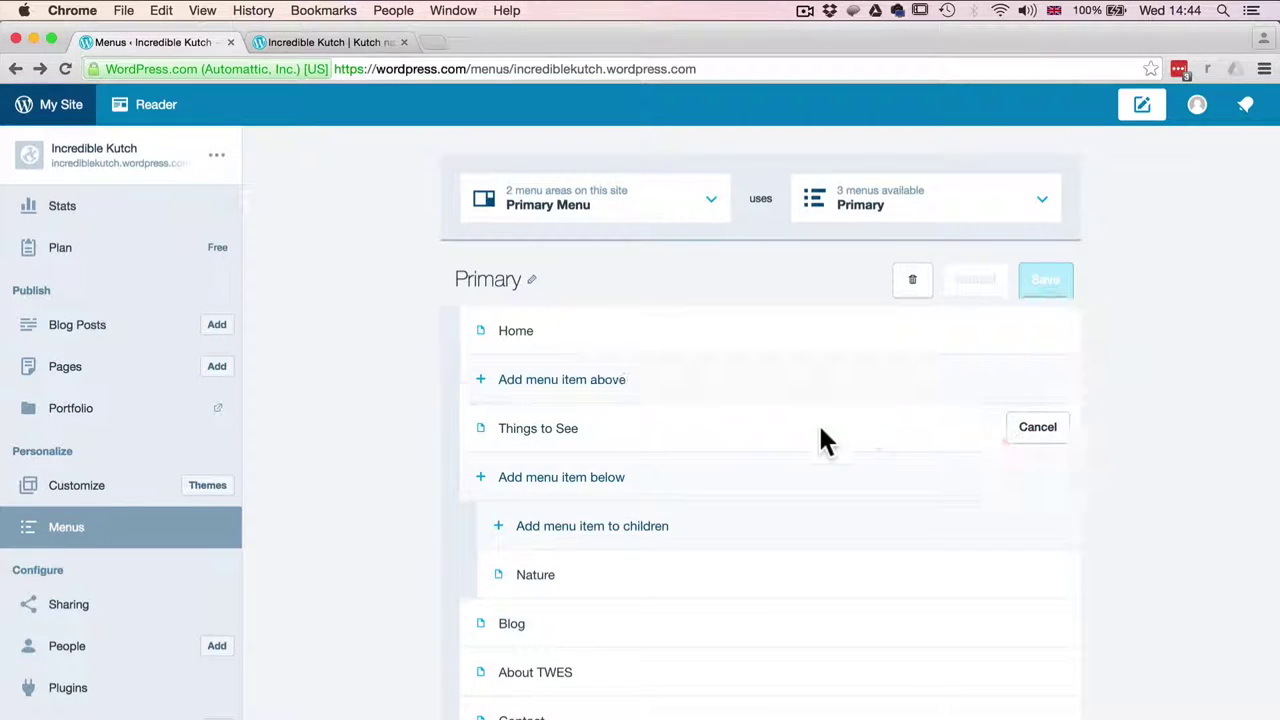
{"action": "left_click", "coordinate": [627, 525]}
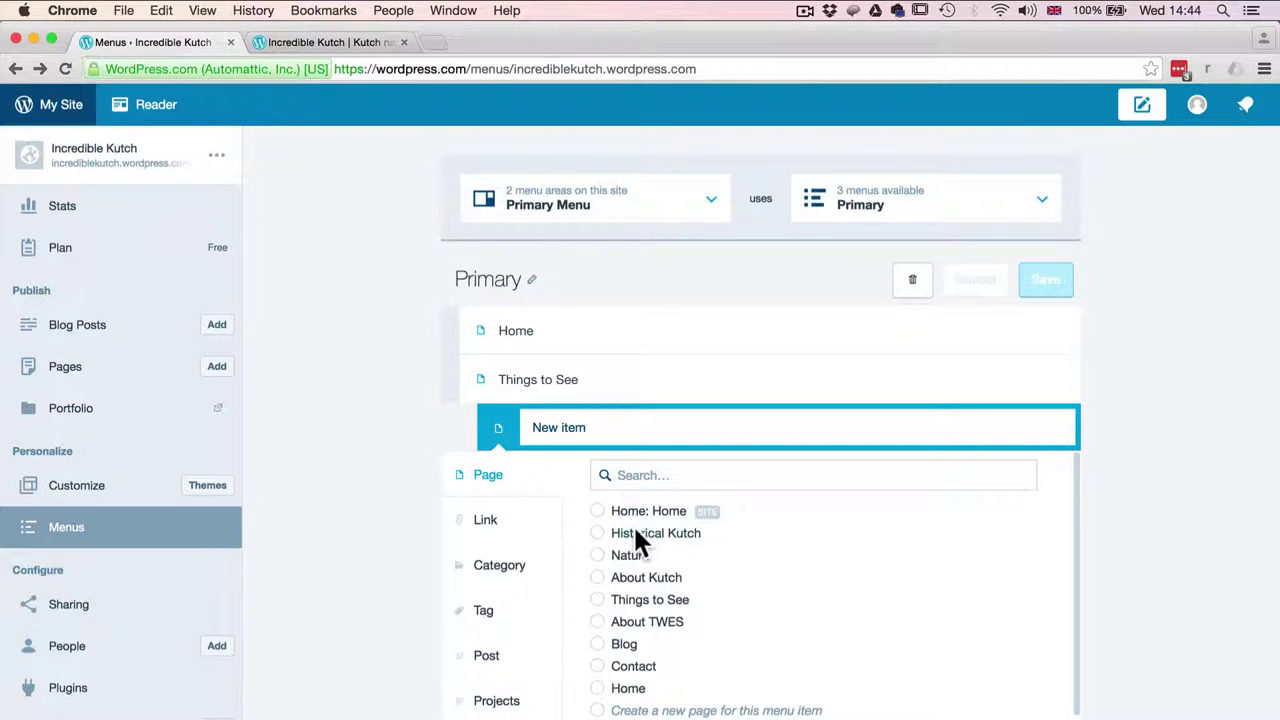
{"action": "left_click", "coordinate": [599, 533]}
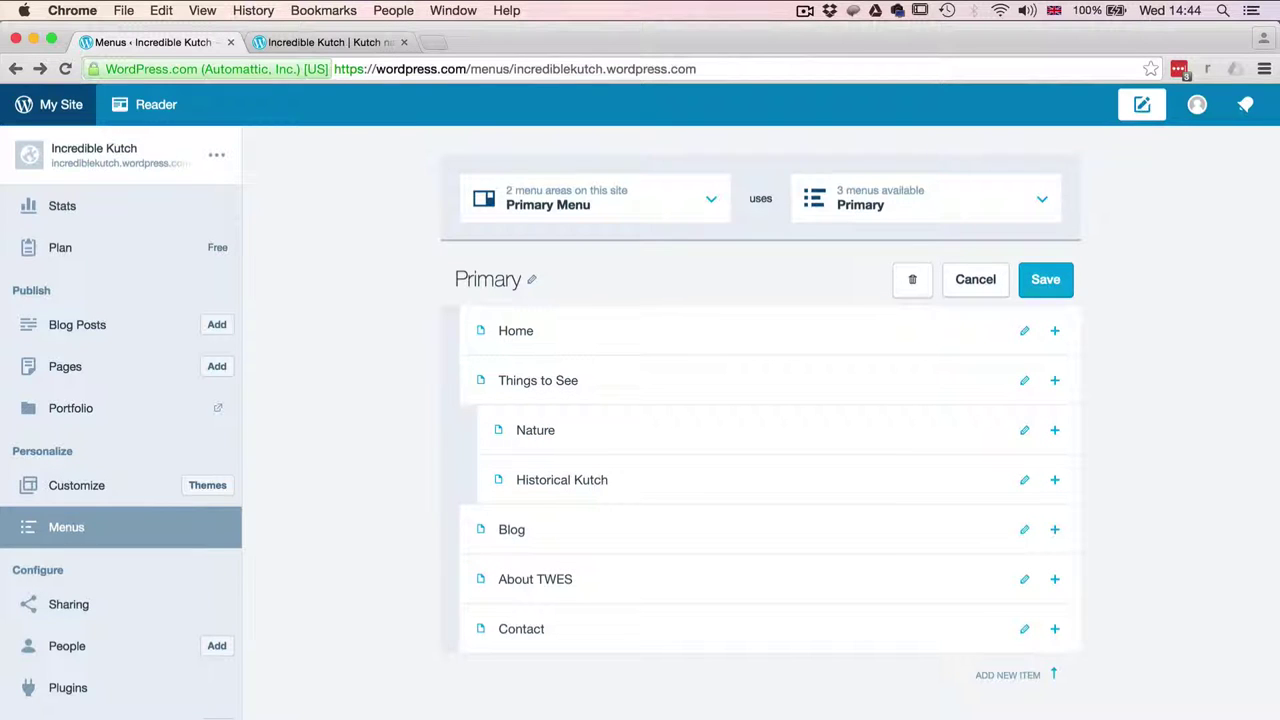
{"action": "left_click", "coordinate": [1052, 288]}
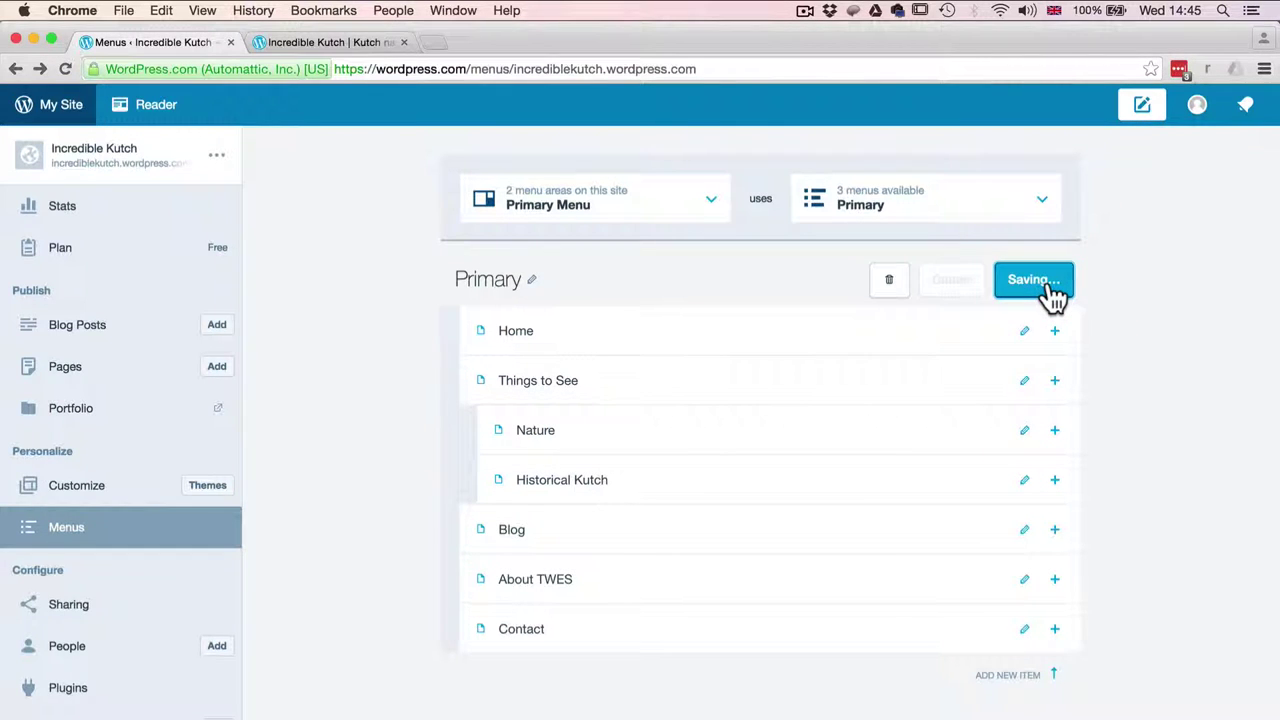
Step: Reload the live home page and test the Things to See submenu by opening its Nature and Historical Kutch entries
{"action": "left_click", "coordinate": [375, 42]}
{"action": "left_click", "coordinate": [410, 68]}
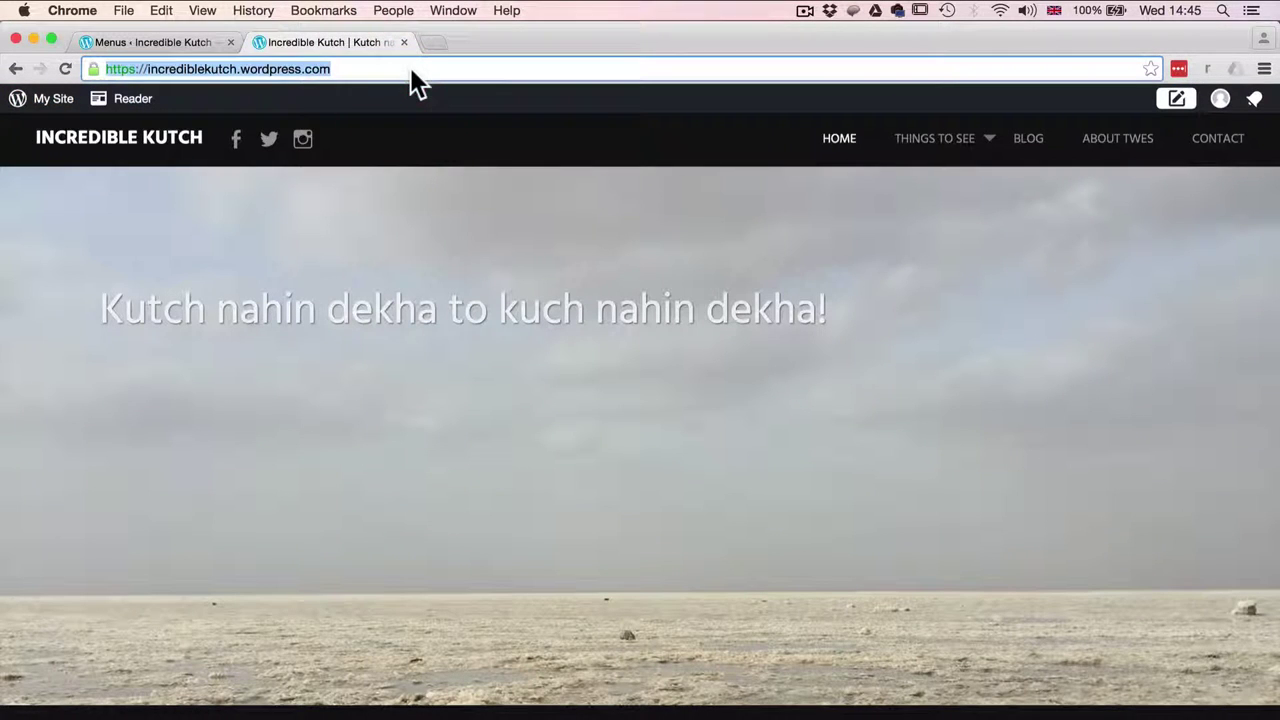
{"action": "key", "text": "Return"}
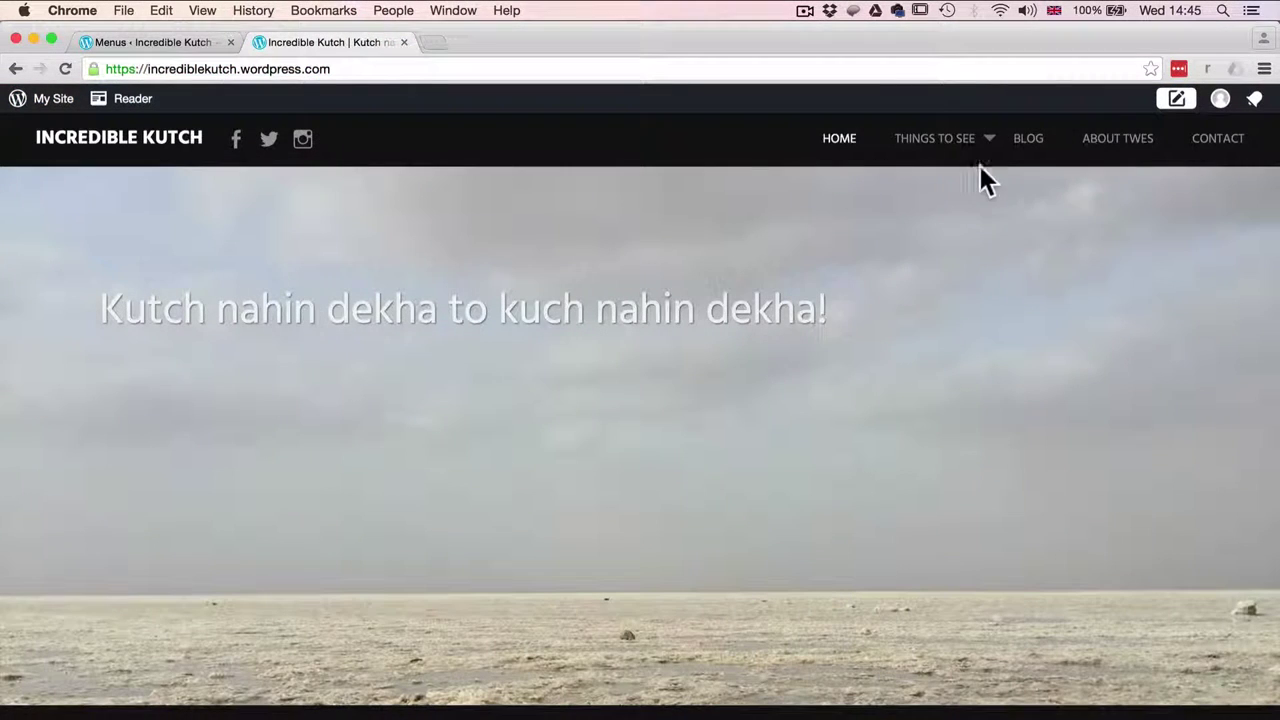
{"action": "mouse_move", "coordinate": [975, 150]}
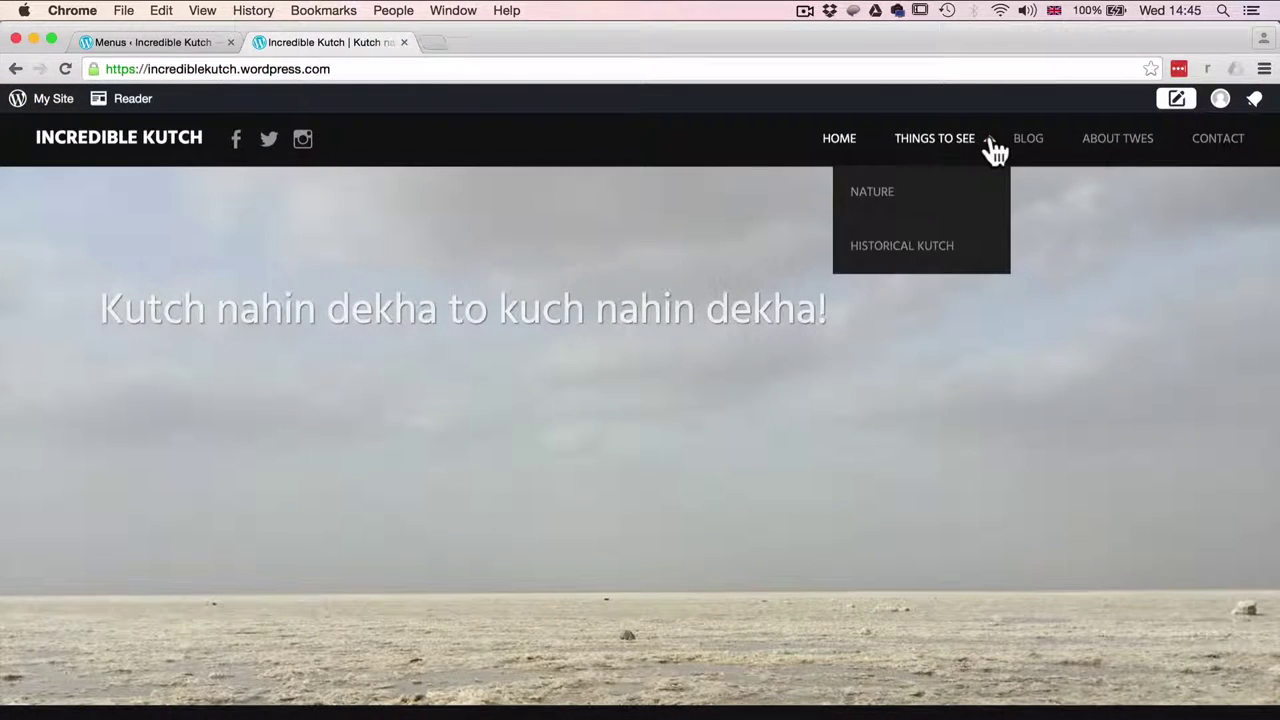
{"action": "left_click", "coordinate": [889, 209]}
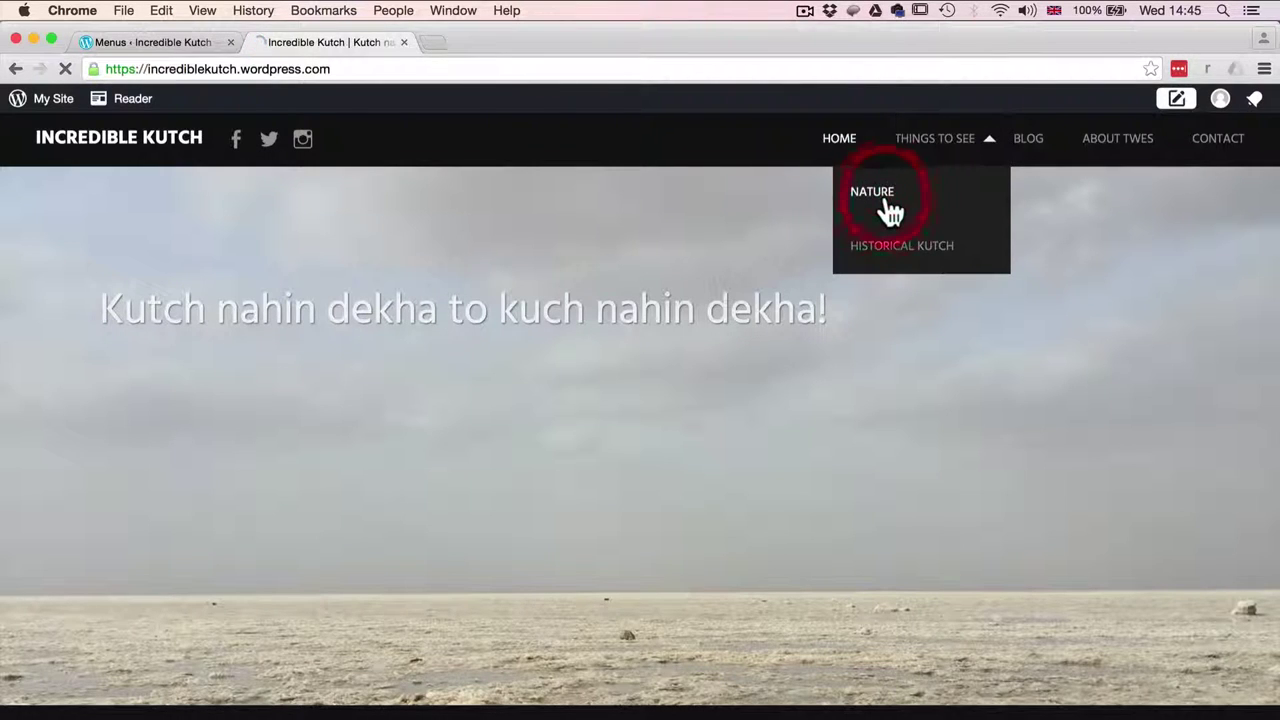
{"action": "left_click", "coordinate": [976, 156]}
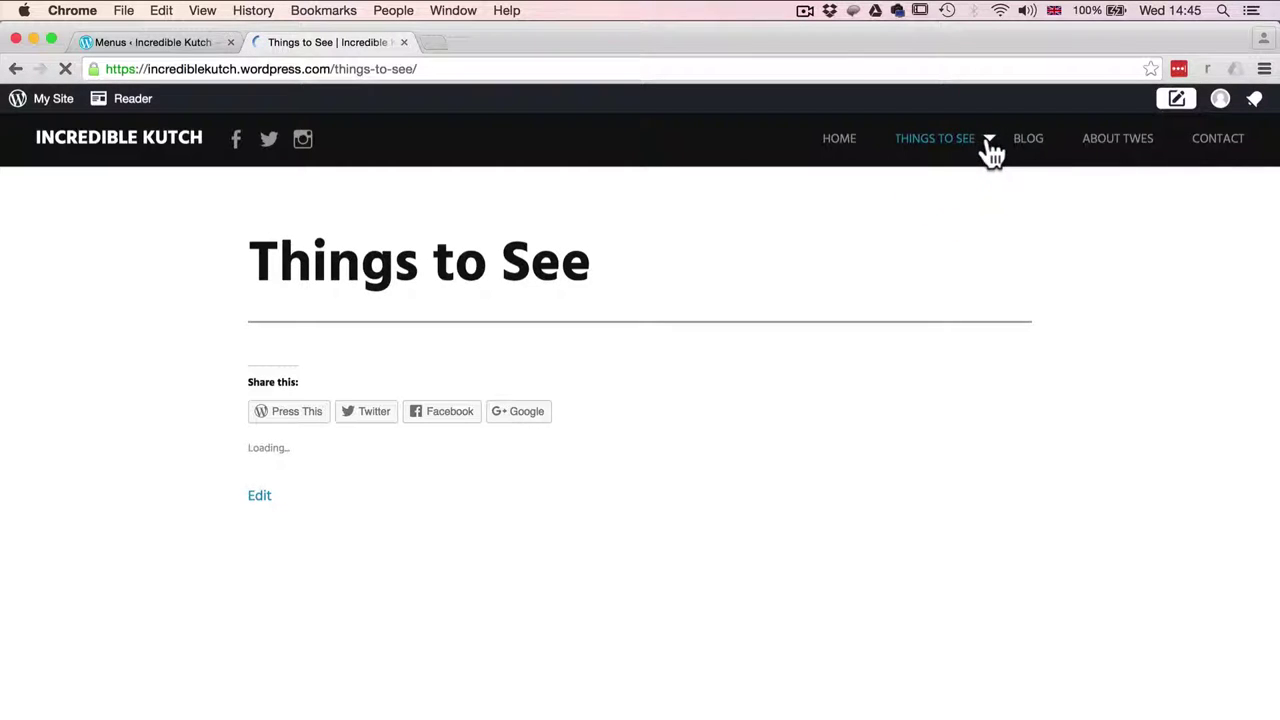
{"action": "left_click", "coordinate": [983, 140]}
{"action": "left_click", "coordinate": [918, 247]}
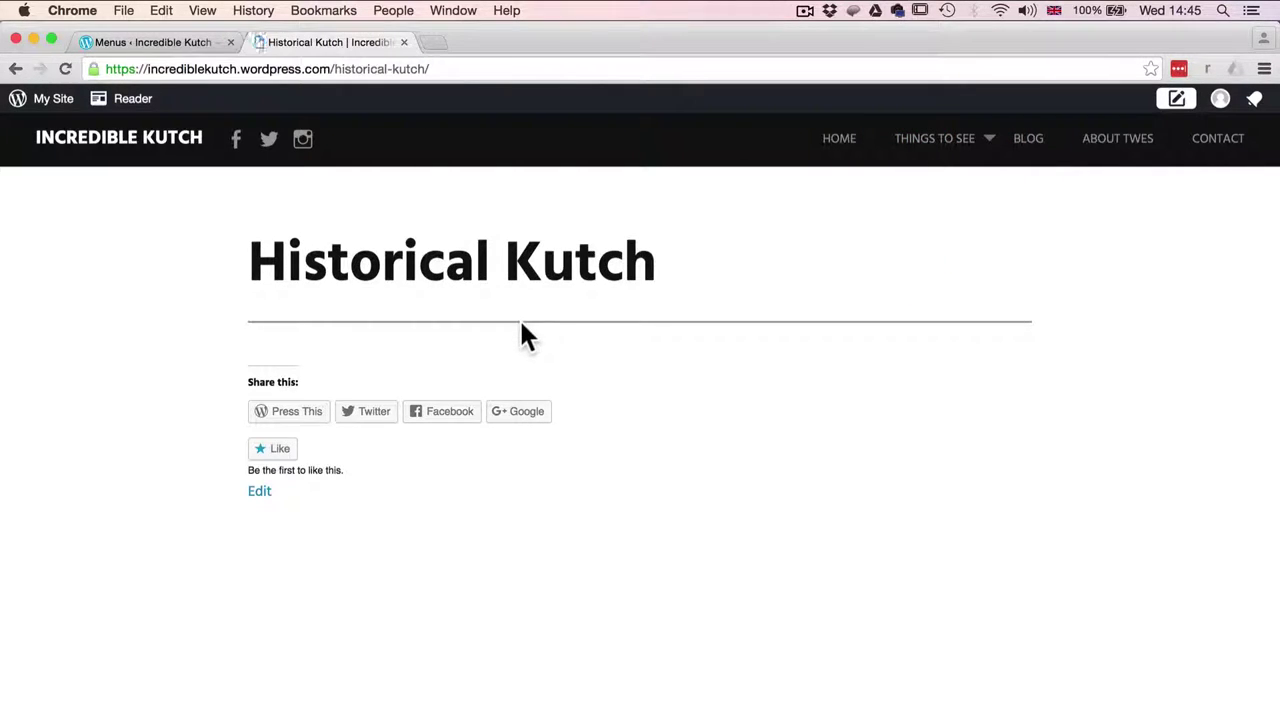
Step: Open the Nature page for editing from the site's list of published pages
{"action": "left_click", "coordinate": [146, 44]}
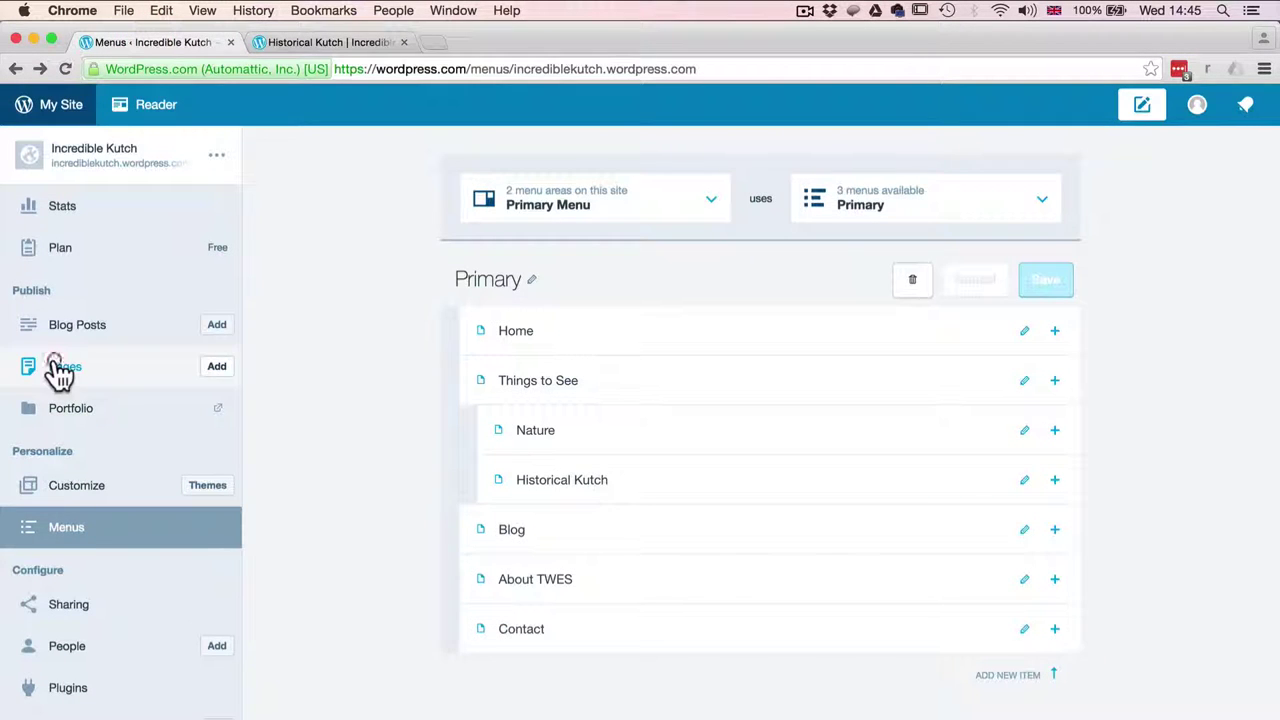
{"action": "left_click", "coordinate": [60, 372]}
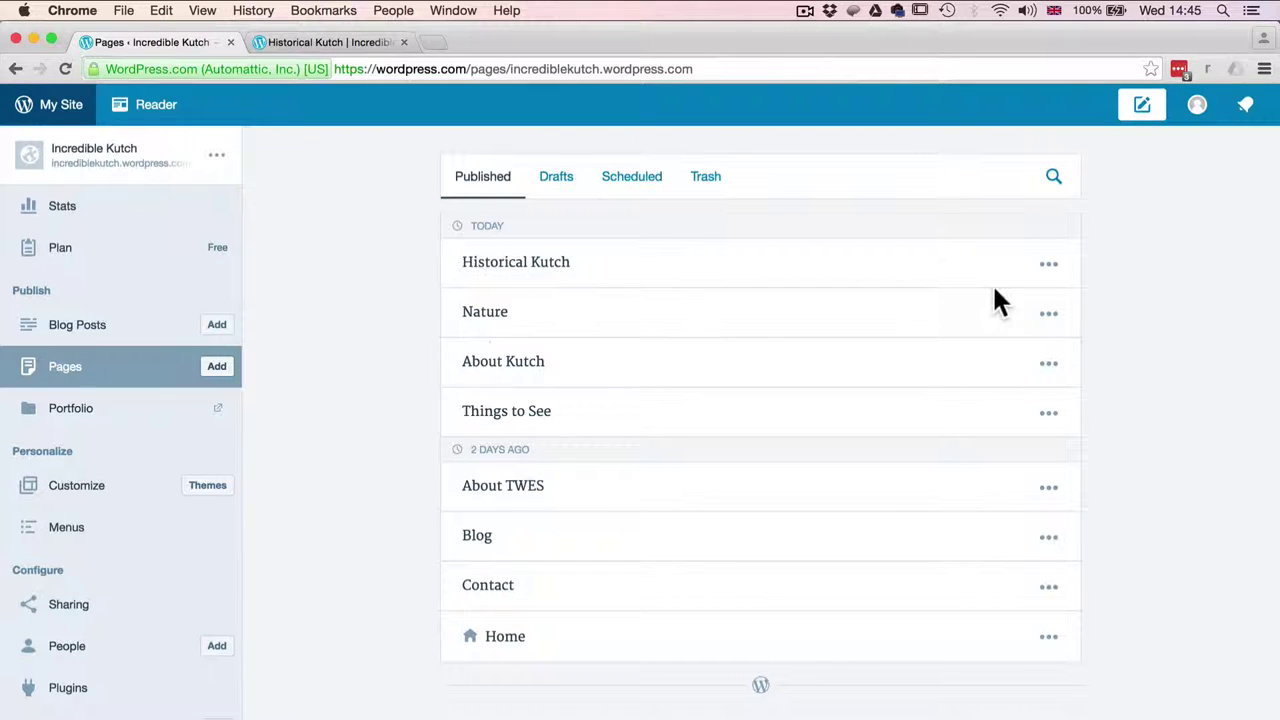
{"action": "left_click", "coordinate": [1052, 318]}
{"action": "left_click", "coordinate": [970, 390]}
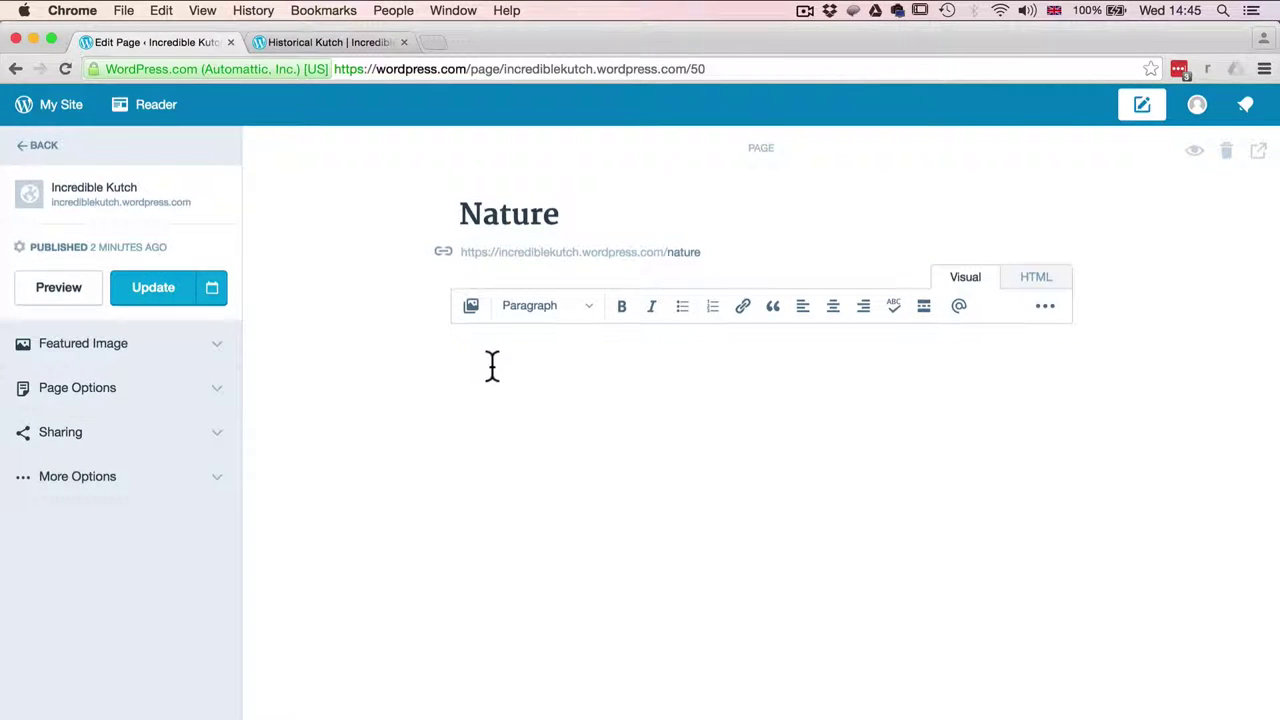
Step: Upload the images Rann1.JPG through Rann6.JPG from the Kutch Website Images folder to the media library
{"action": "left_click", "coordinate": [472, 307]}
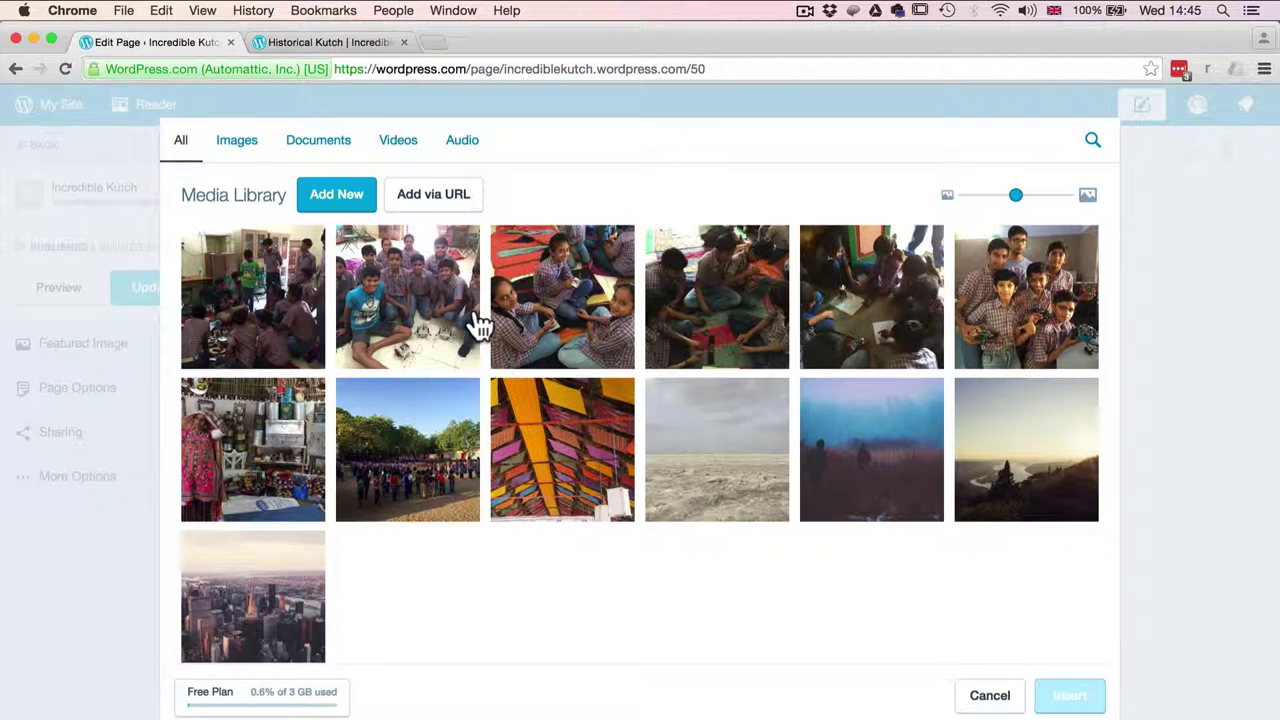
{"action": "left_click", "coordinate": [340, 198]}
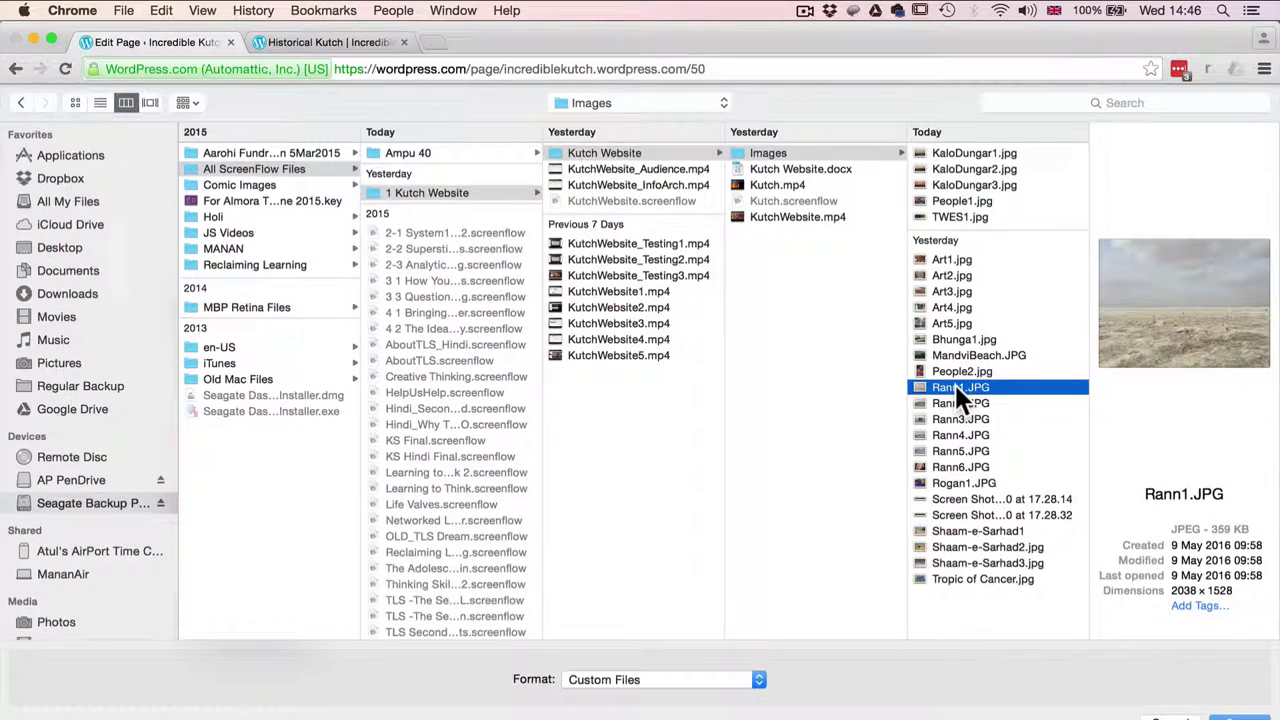
{"action": "key", "text": "shift+Down"}
{"action": "key", "text": "shift+Down"}
{"action": "key", "text": "shift+Down"}
{"action": "key", "text": "shift+Down"}
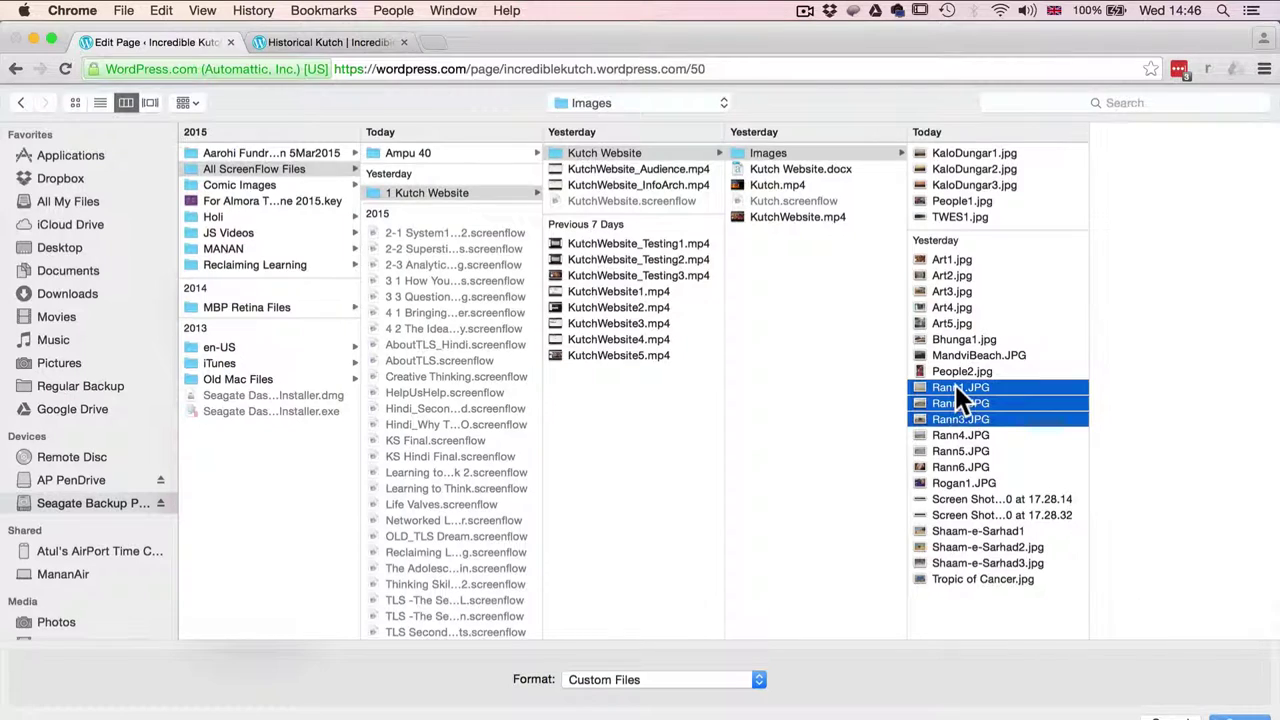
{"action": "key", "text": "shift+Down"}
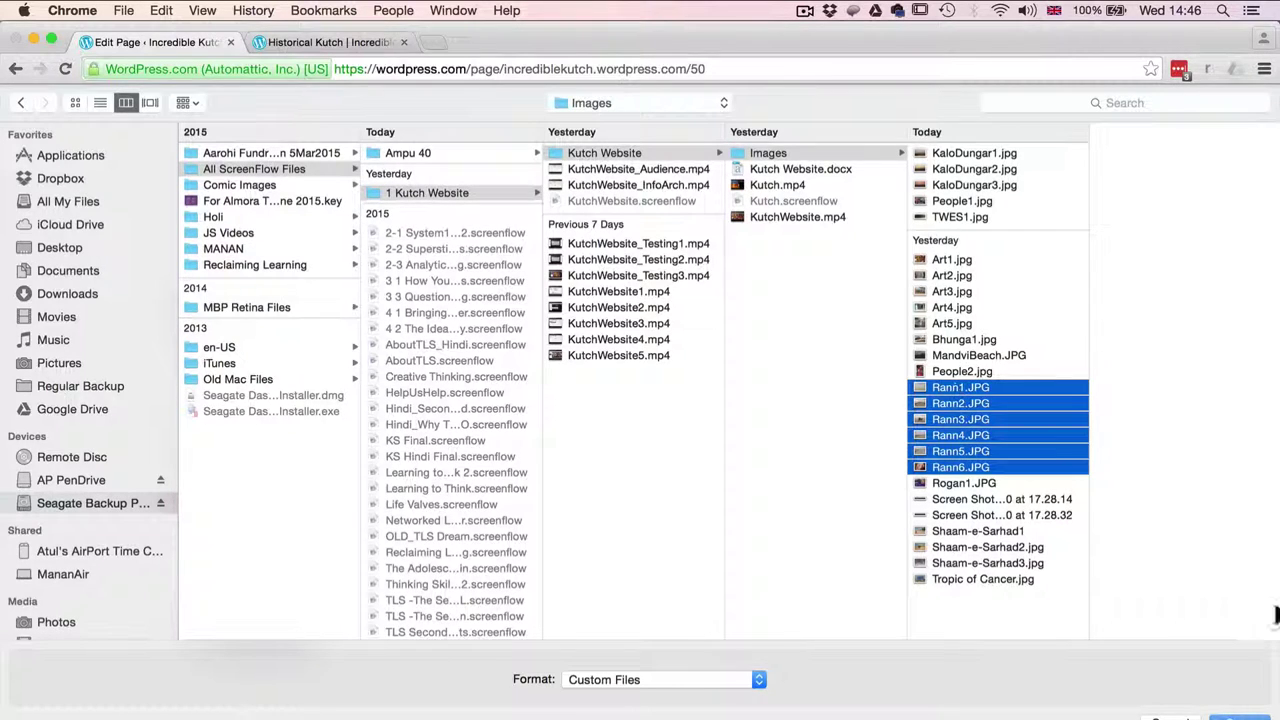
{"action": "key", "text": "Return"}
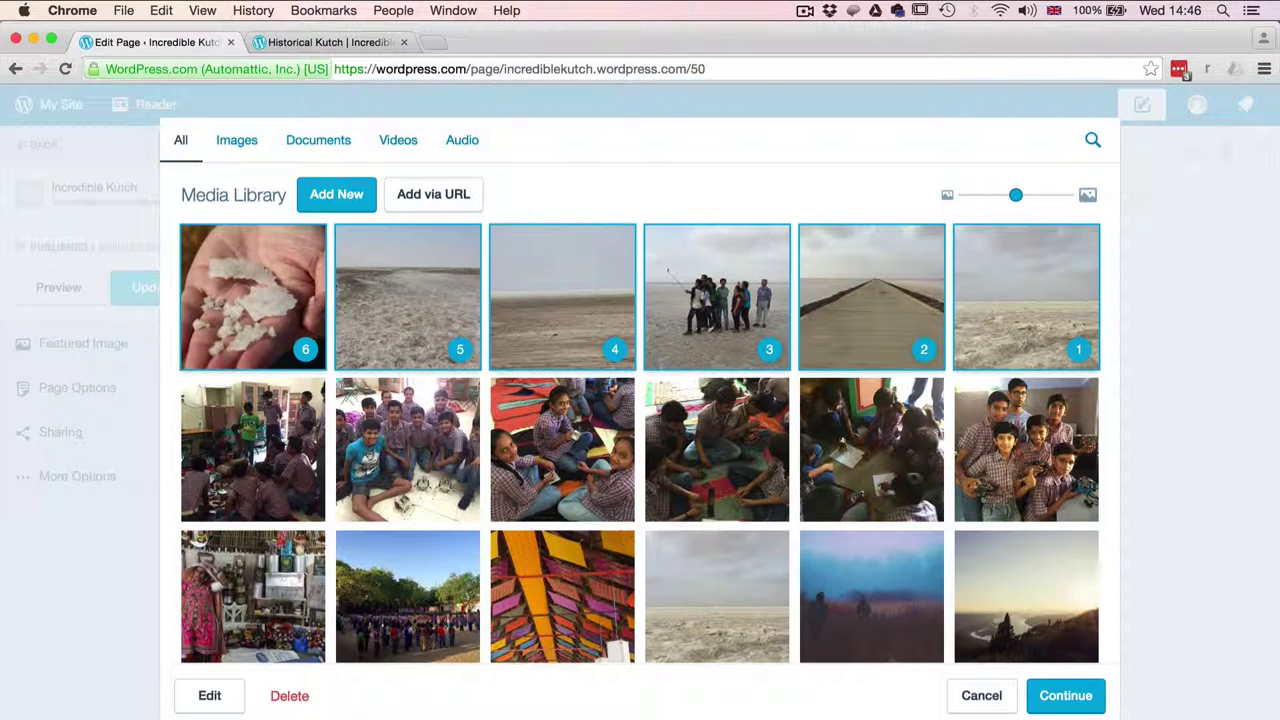
Step: Insert the six selected Rann images as a Slideshow gallery with Link To set to None, and update the Nature page
{"action": "left_click", "coordinate": [1080, 703]}
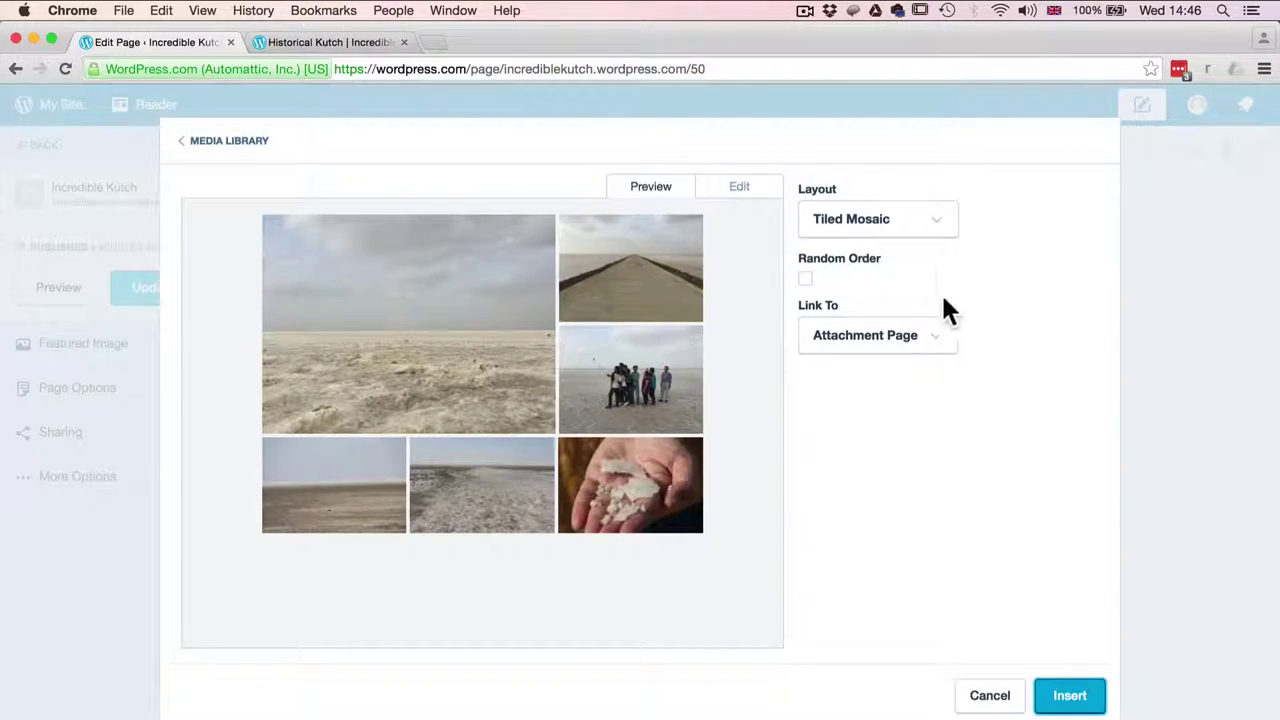
{"action": "left_click", "coordinate": [932, 218]}
{"action": "left_click", "coordinate": [860, 468]}
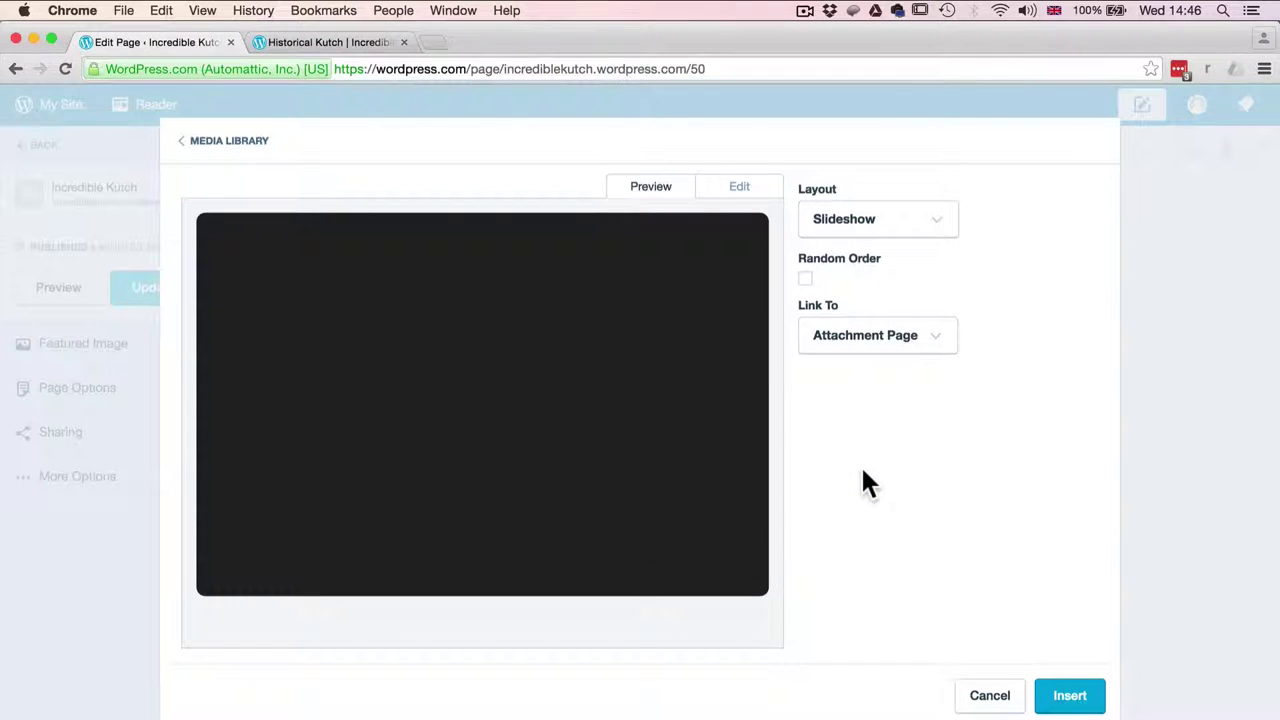
{"action": "left_click", "coordinate": [900, 345]}
{"action": "left_click", "coordinate": [878, 443]}
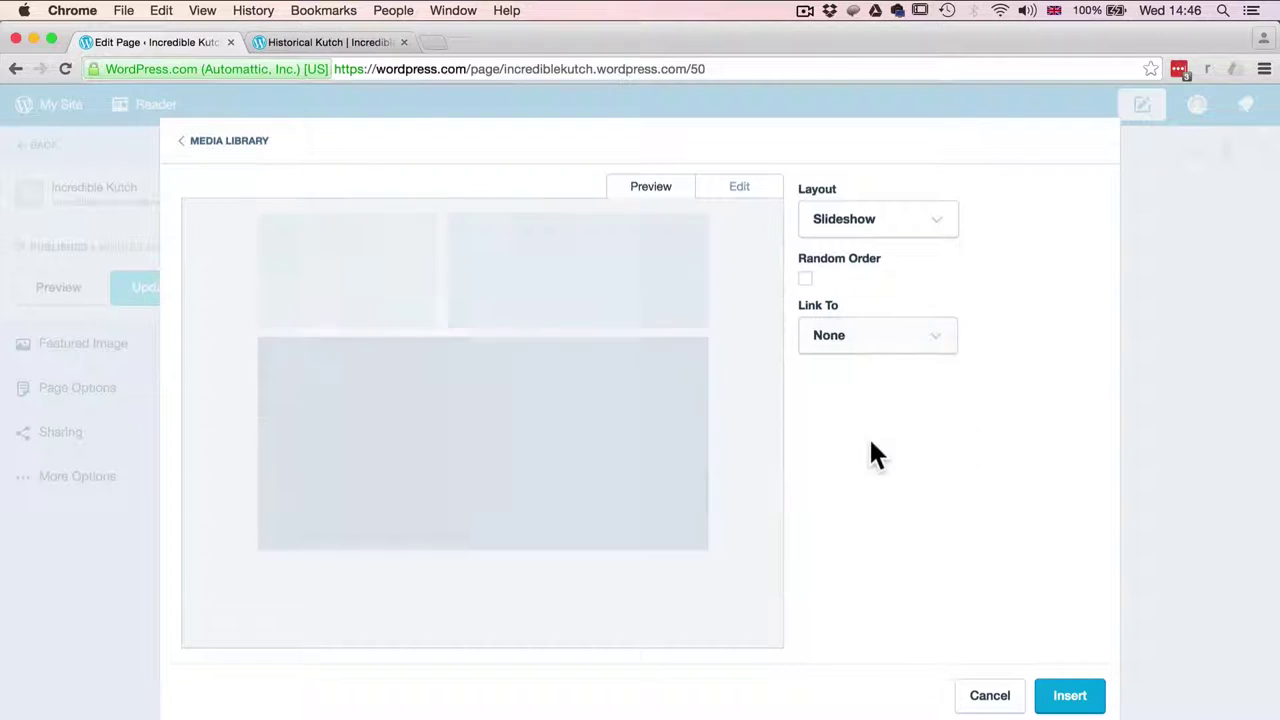
{"action": "left_click", "coordinate": [1063, 696]}
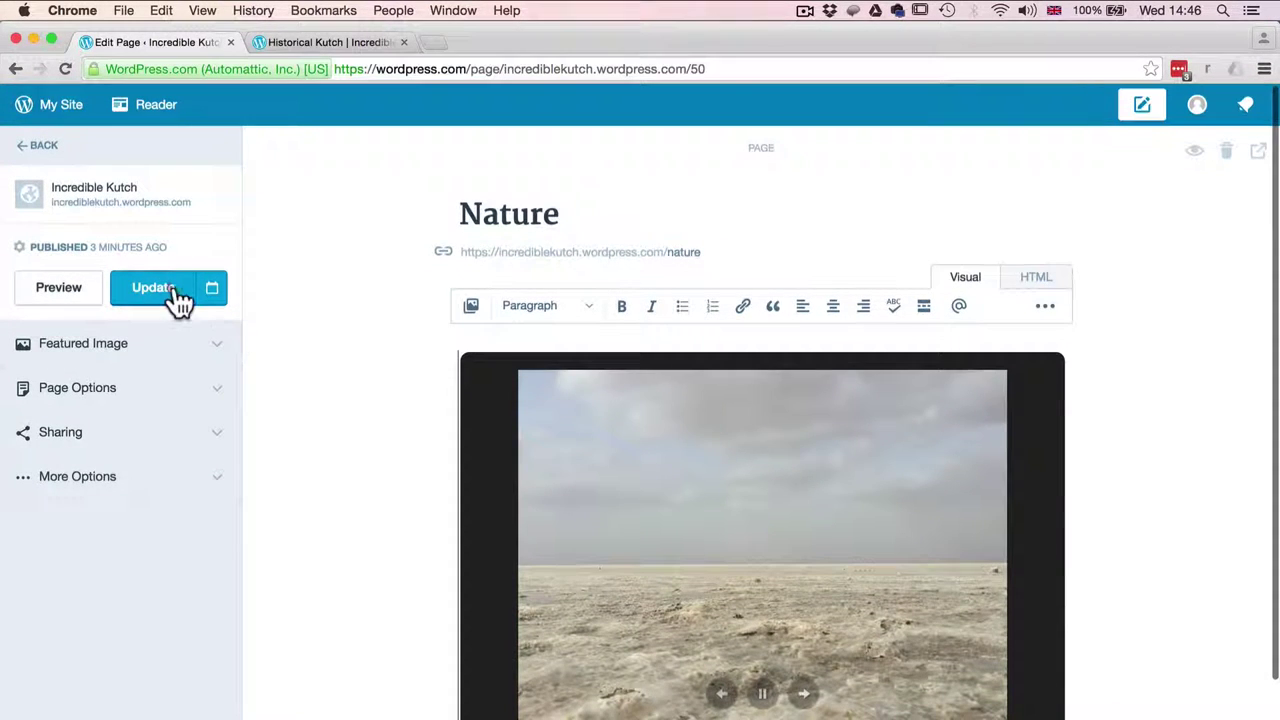
{"action": "left_click", "coordinate": [173, 290]}
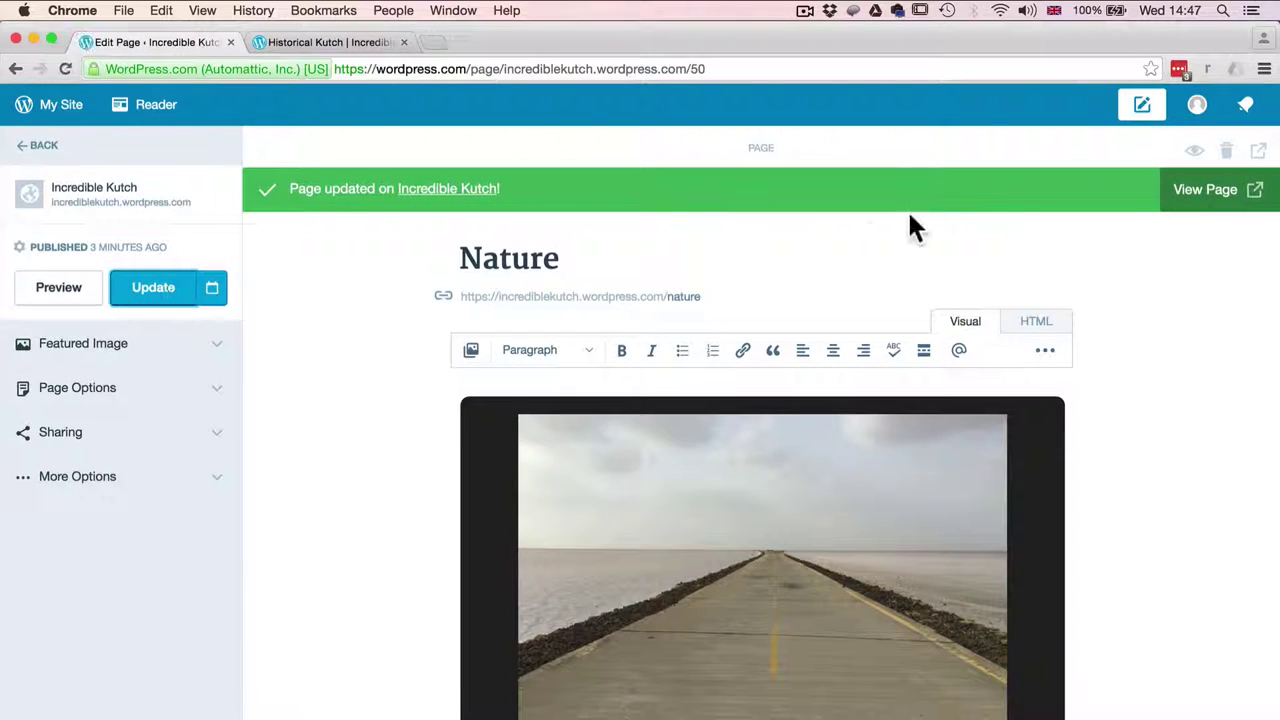
Step: View the live Nature page and advance through the slideshow images to test the gallery
{"action": "left_click", "coordinate": [1222, 195]}
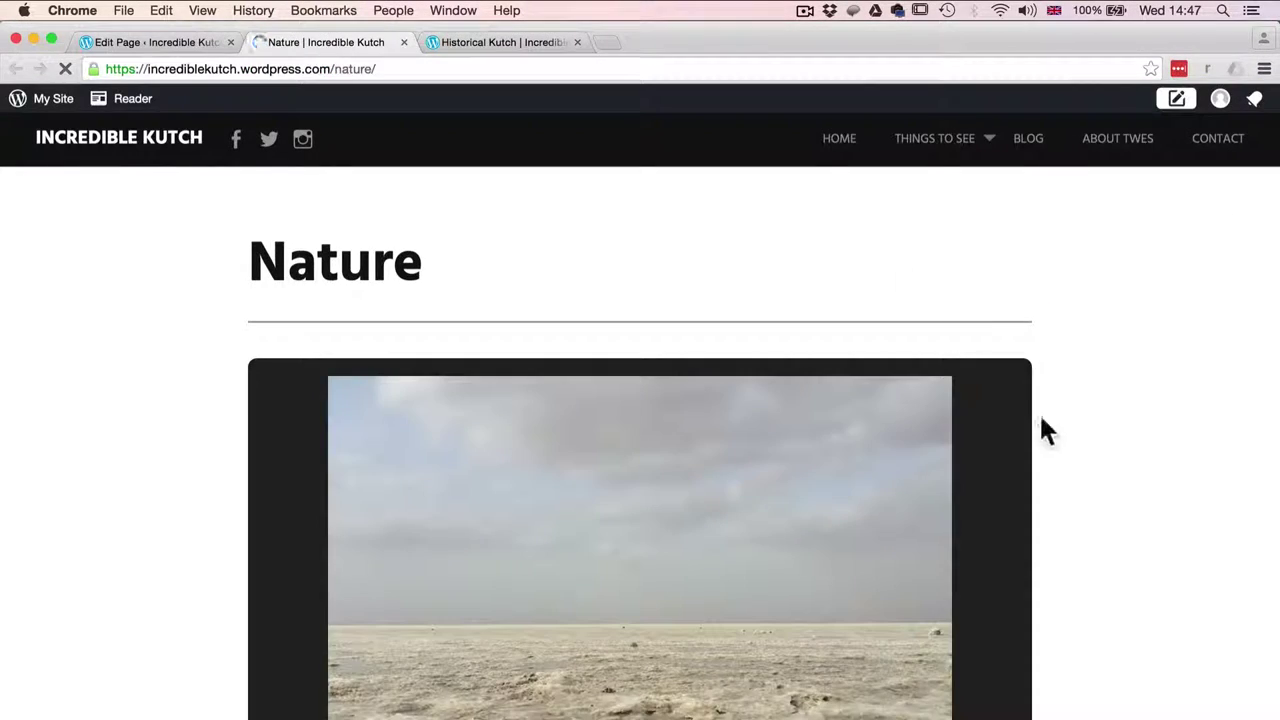
{"action": "scroll", "coordinate": [1114, 528], "scroll_direction": "down", "scroll_amount": 4}
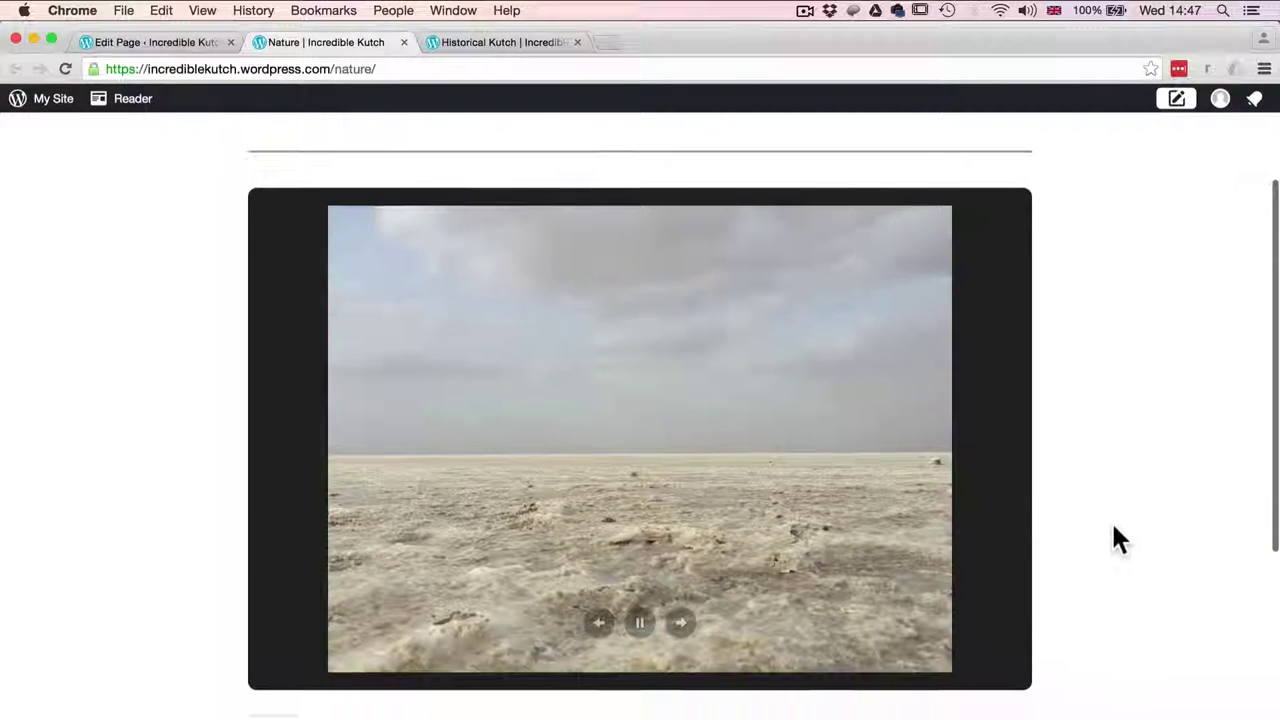
{"action": "scroll", "coordinate": [1118, 538], "scroll_direction": "down", "scroll_amount": 1}
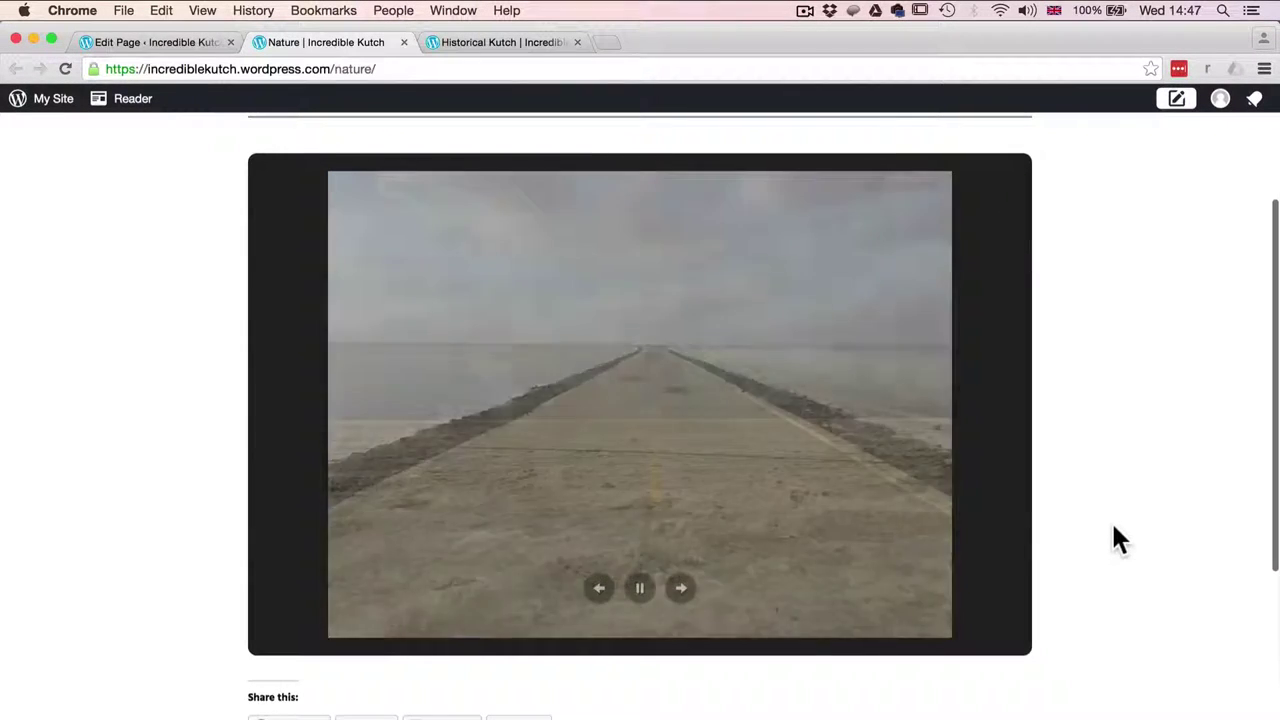
{"action": "left_click", "coordinate": [681, 589]}
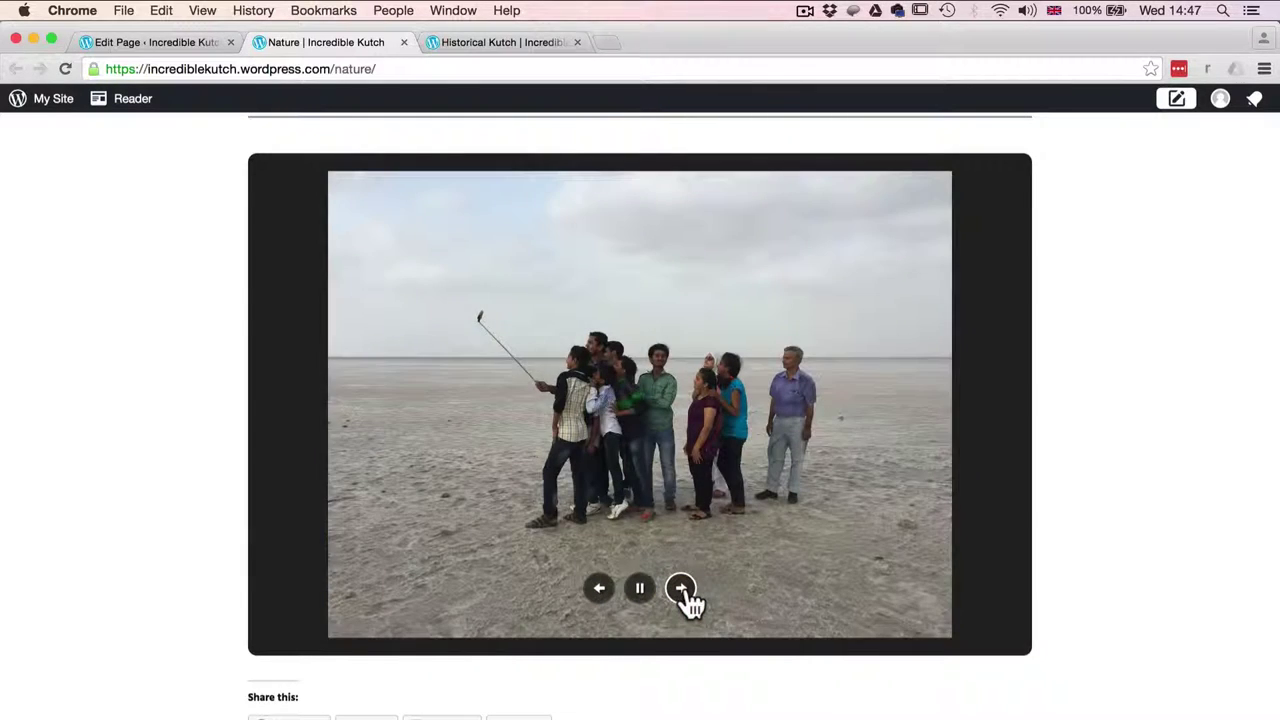
{"action": "left_click", "coordinate": [681, 589]}
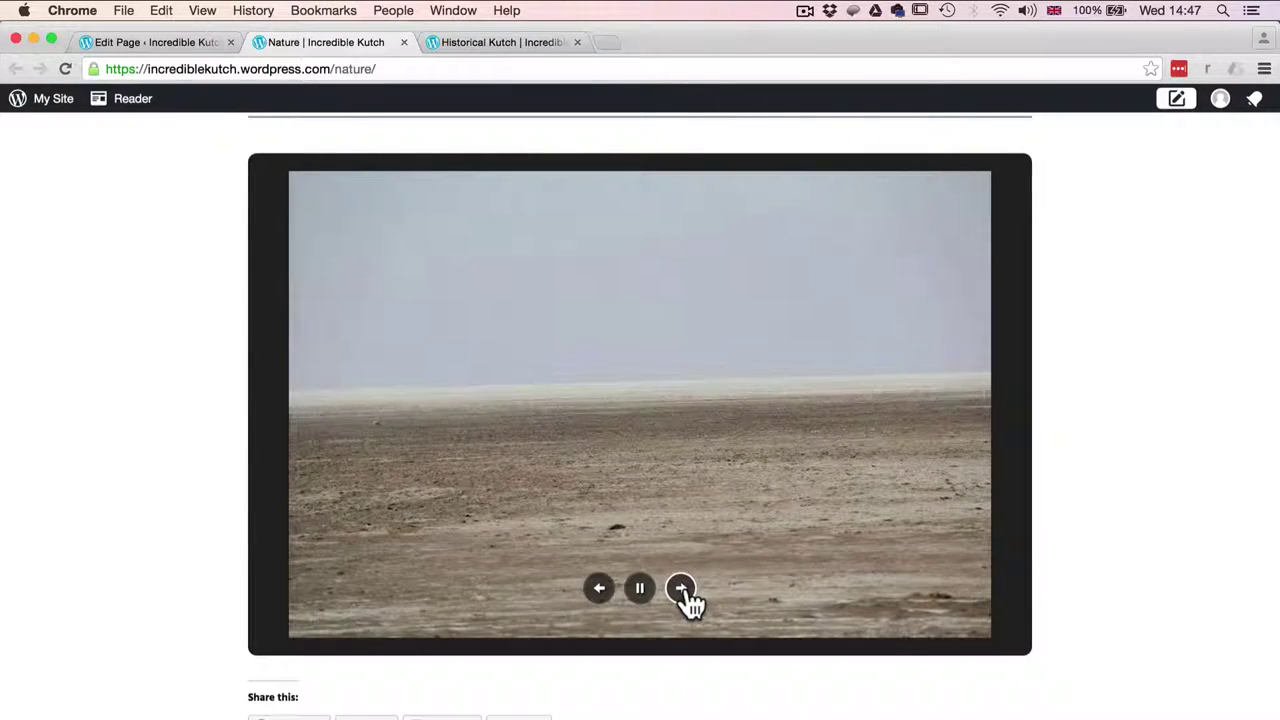
{"action": "left_click", "coordinate": [681, 589]}
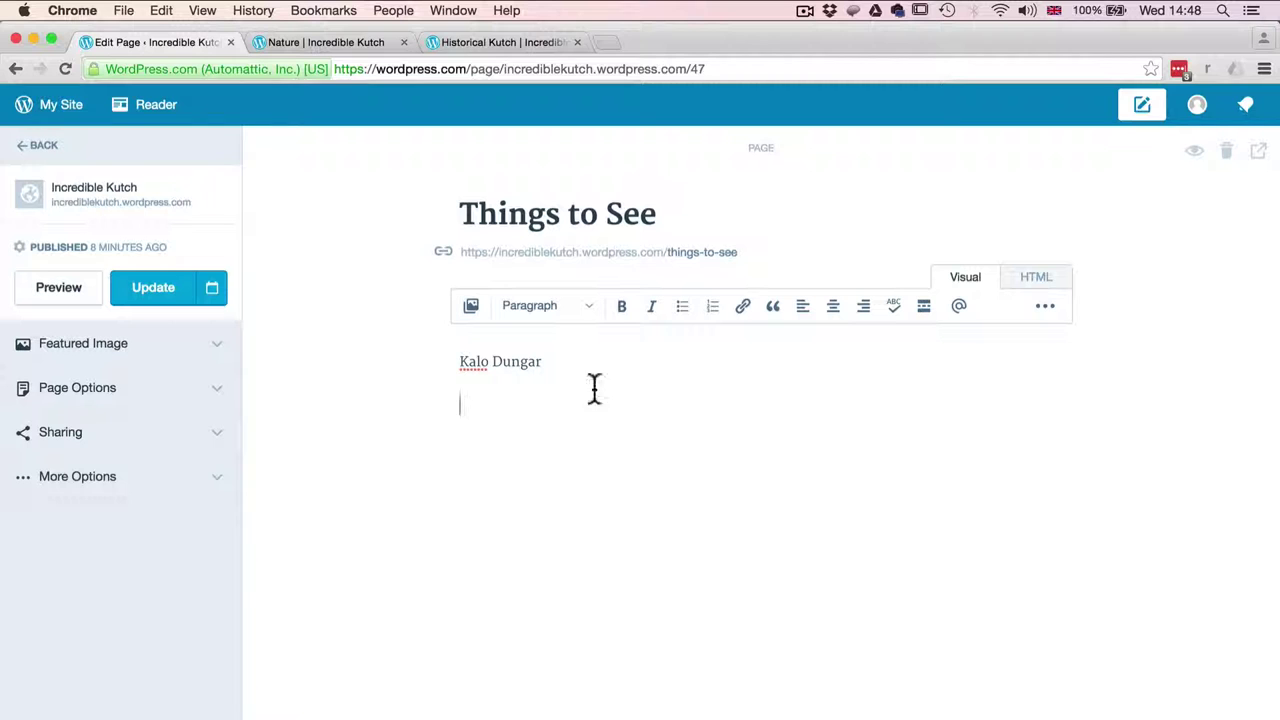
Step: Insert the three selected sunset and hill photos as Individual Images below the Kalo Dungar text on the Things to See page
{"action": "left_click", "coordinate": [470, 305]}
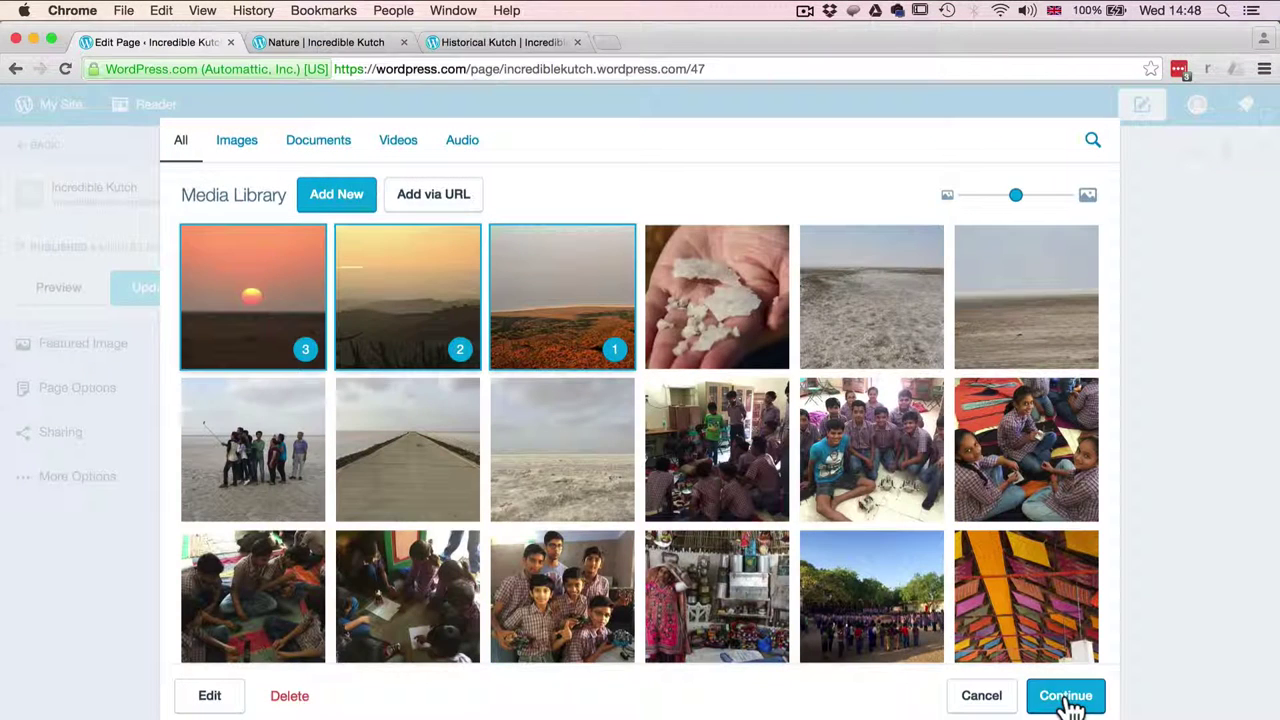
{"action": "left_click", "coordinate": [1066, 697]}
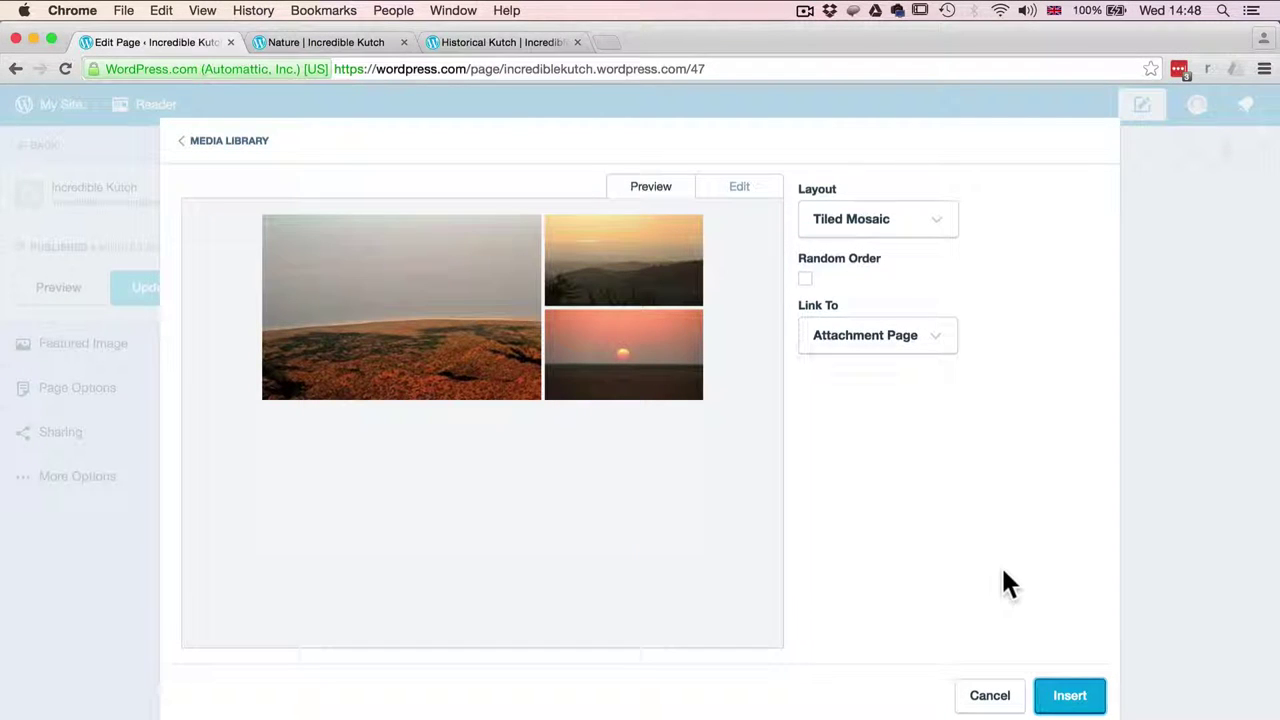
{"action": "left_click", "coordinate": [873, 232]}
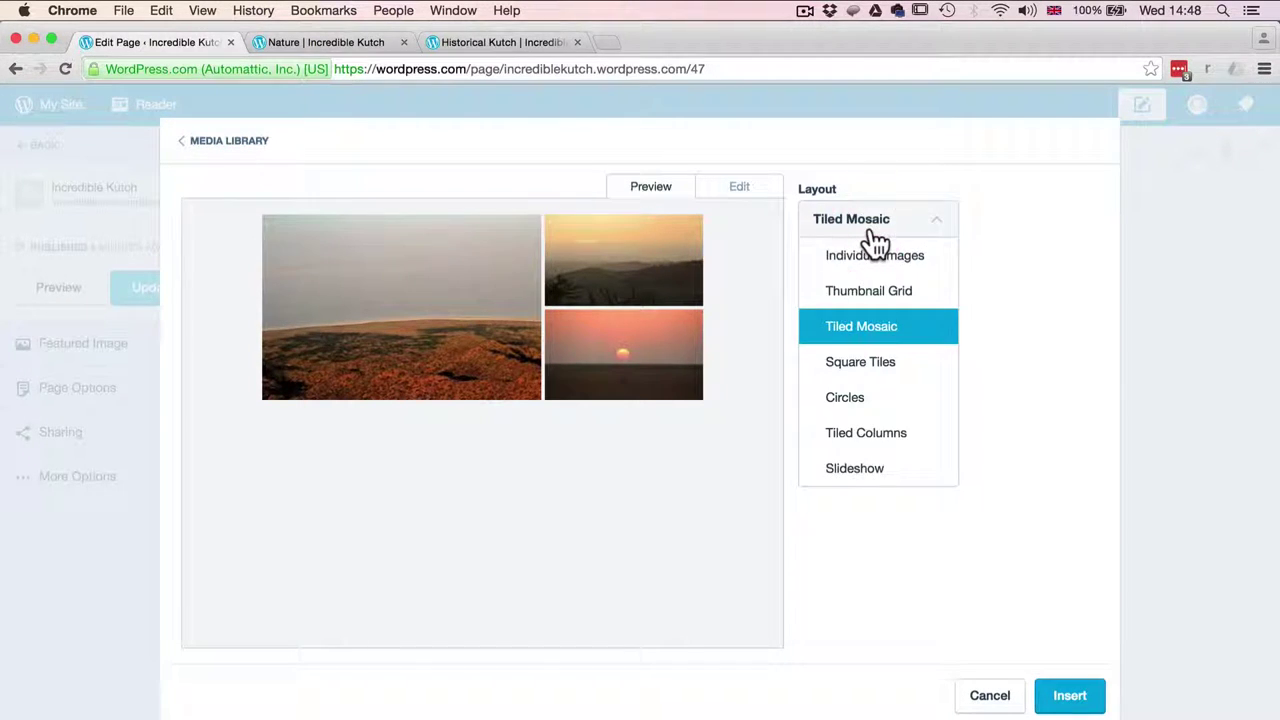
{"action": "left_click", "coordinate": [866, 255]}
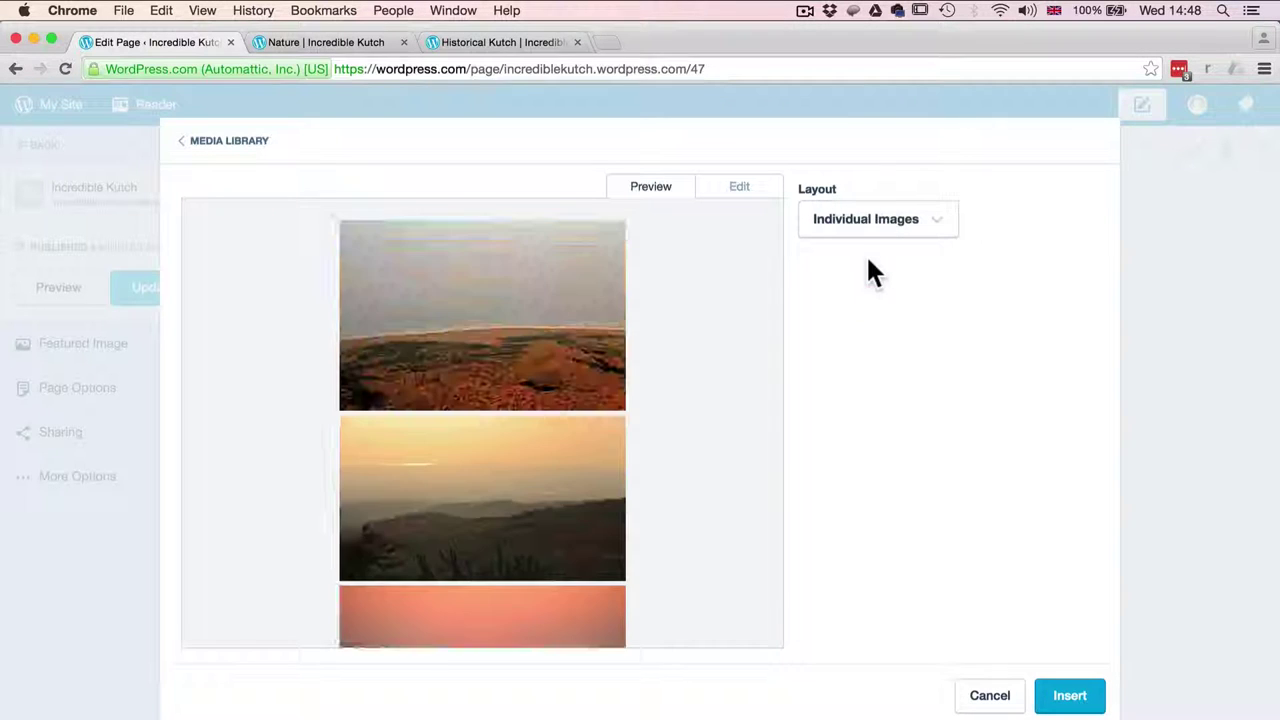
{"action": "left_click", "coordinate": [1068, 695]}
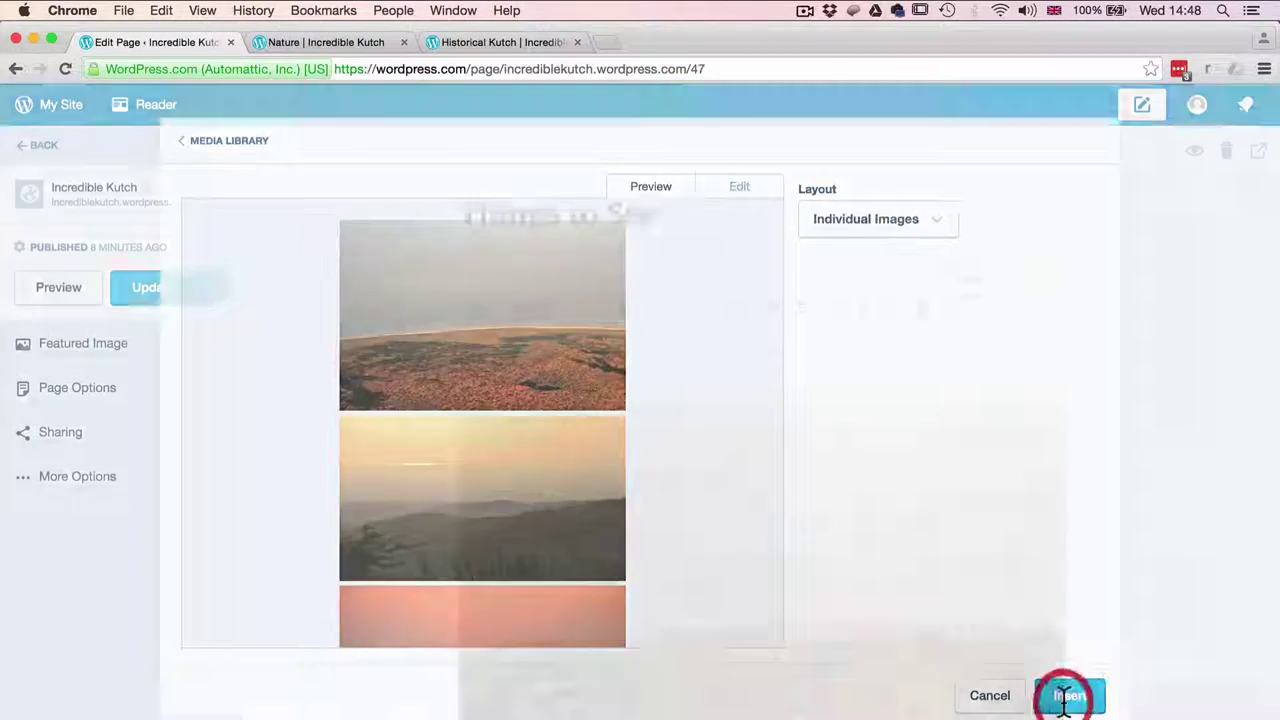
{"action": "scroll", "coordinate": [1090, 700], "scroll_direction": "down", "scroll_amount": 15}
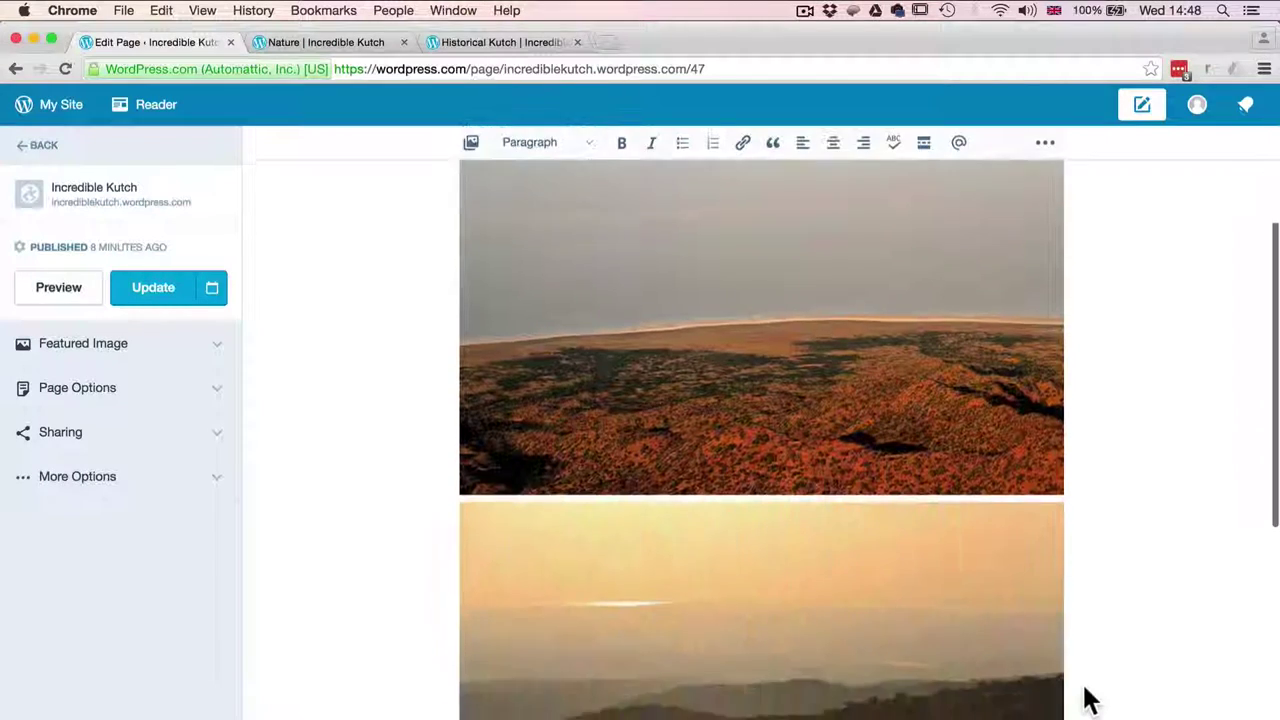
{"action": "scroll", "coordinate": [1090, 700], "scroll_direction": "up", "scroll_amount": 15}
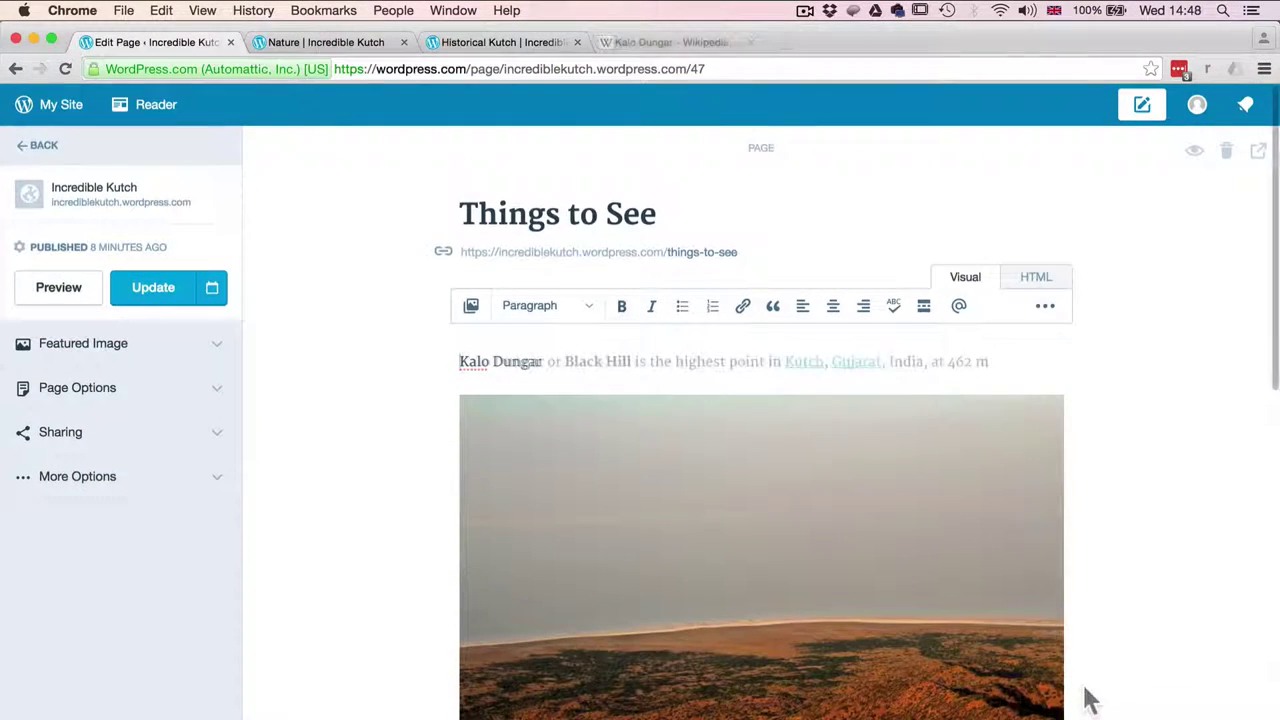
Step: Add "This is probably the only place in Kachchh from where a panoramic view of the Great Rann of Kutch is possible." below the first image and save
{"action": "scroll", "coordinate": [1099, 542], "scroll_direction": "down", "scroll_amount": 5}
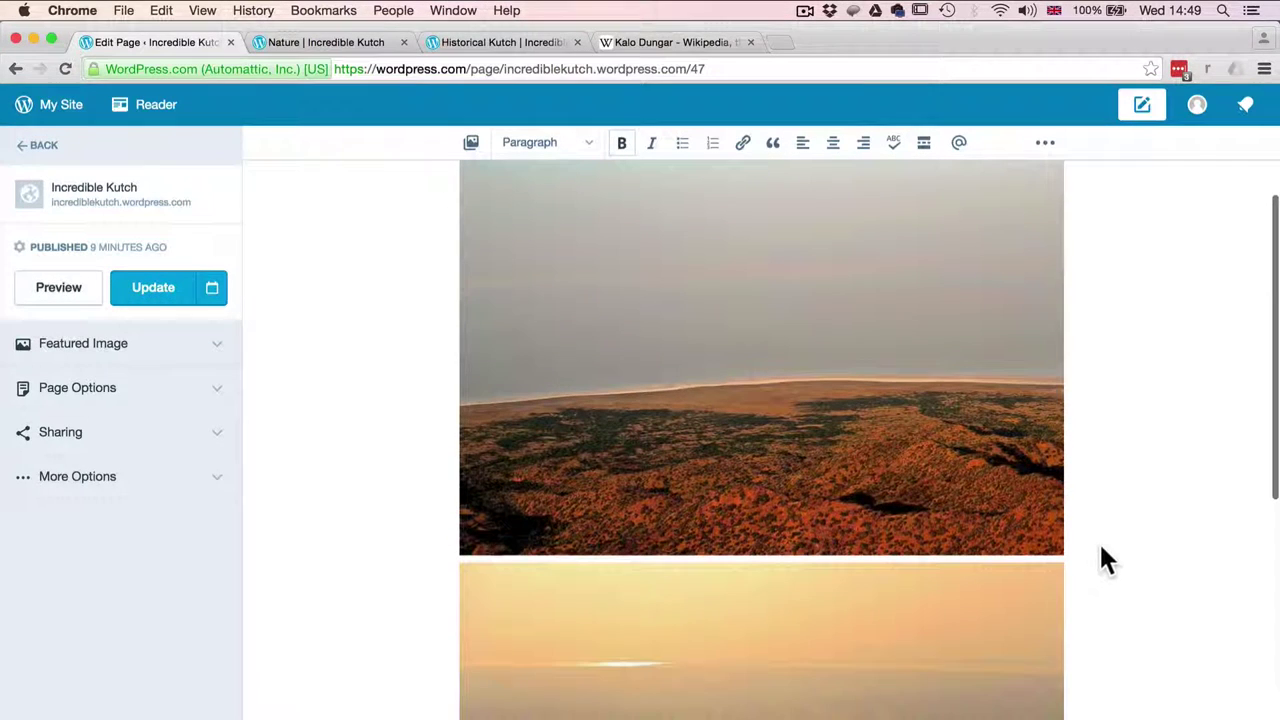
{"action": "left_click", "coordinate": [1058, 535]}
{"action": "key", "text": "Right"}
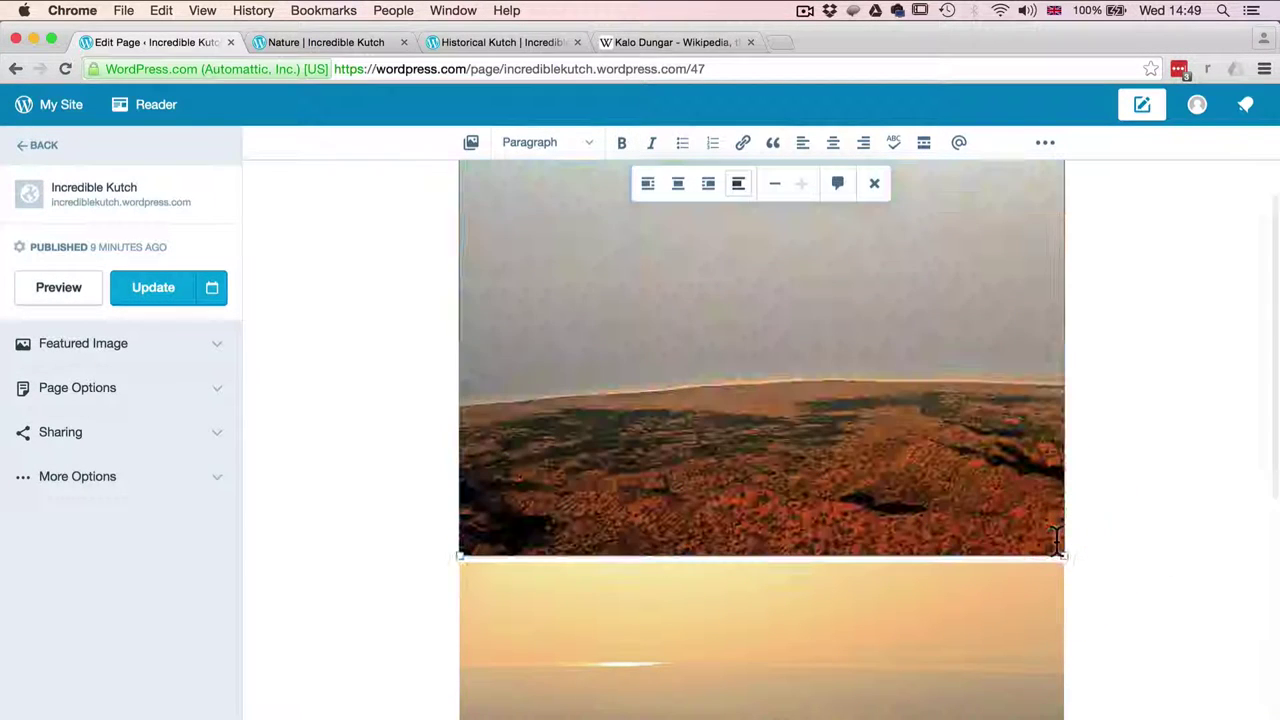
{"action": "key", "text": "Return"}
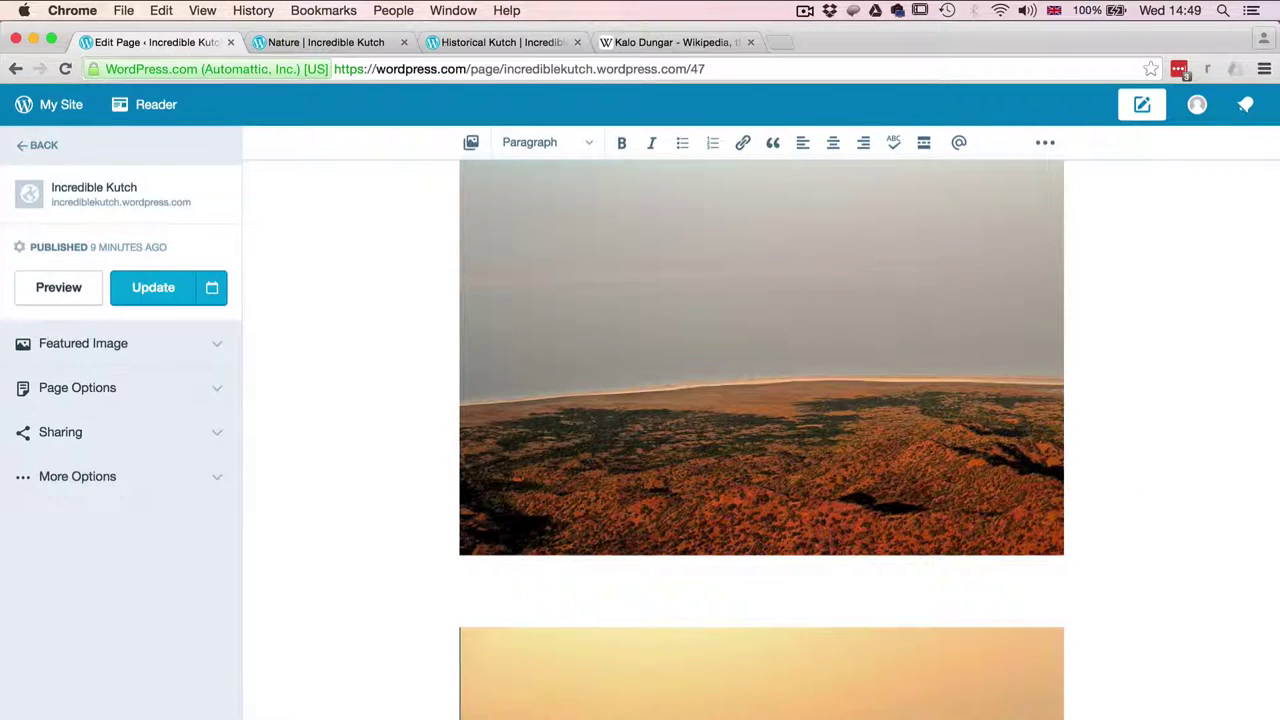
{"action": "type", "text": "This is probably the only place in Kachchh from where a panoramic view of the Great Rann of Kutch is possible."}
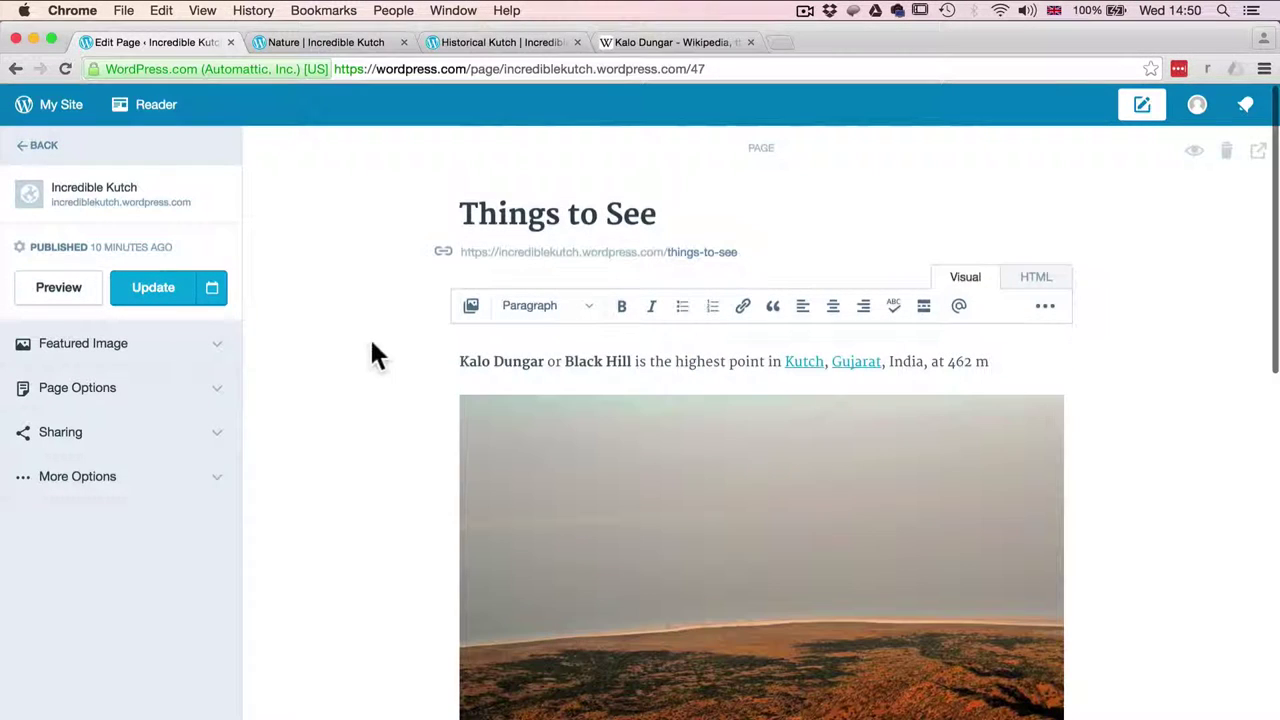
{"action": "left_click", "coordinate": [170, 298]}
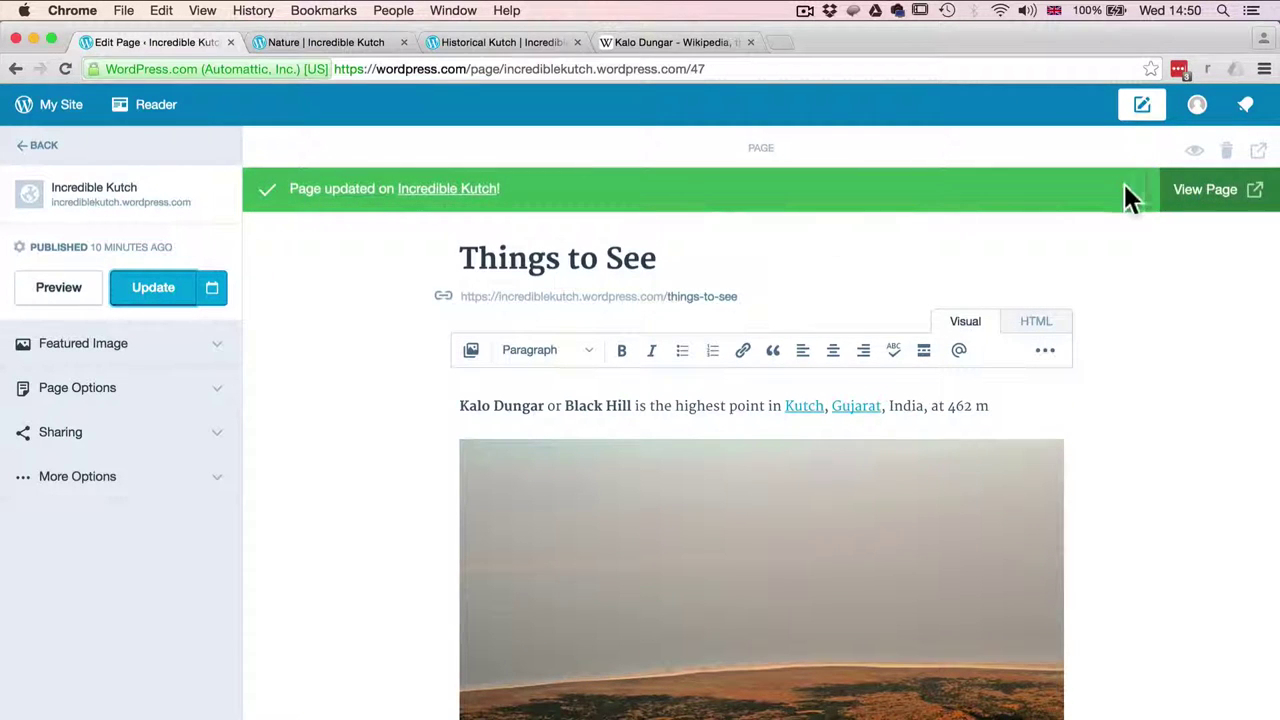
Step: View the live Things to See page and check its text, links and images from beginning to end
{"action": "left_click", "coordinate": [1217, 186]}
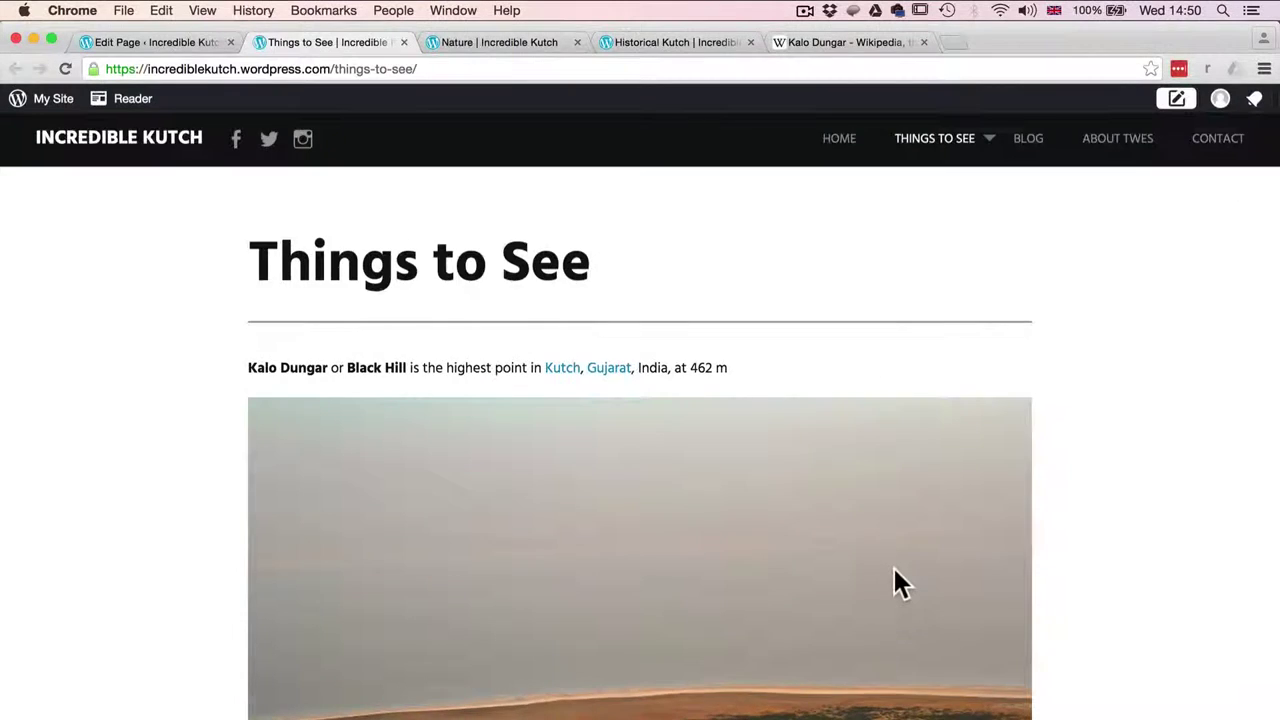
{"action": "scroll", "coordinate": [894, 570], "scroll_direction": "down", "scroll_amount": 3}
{"action": "scroll", "coordinate": [894, 580], "scroll_direction": "down", "scroll_amount": 3}
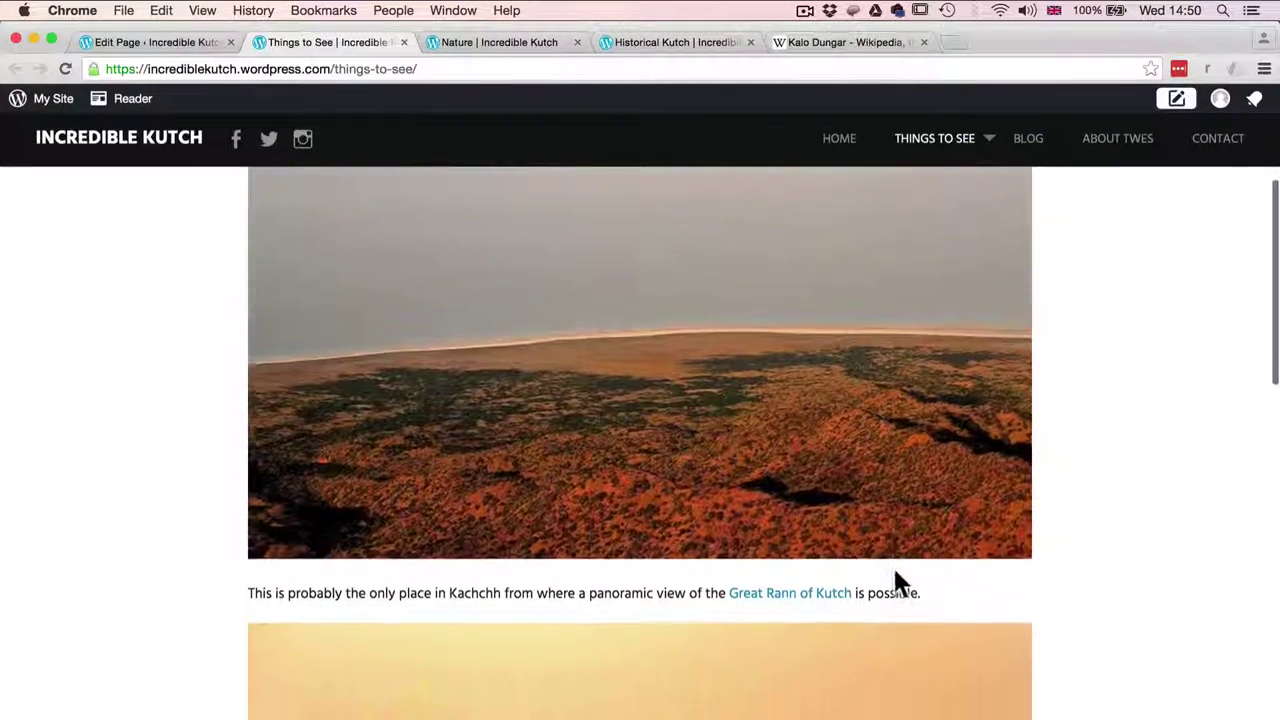
{"action": "scroll", "coordinate": [894, 580], "scroll_direction": "down", "scroll_amount": 5}
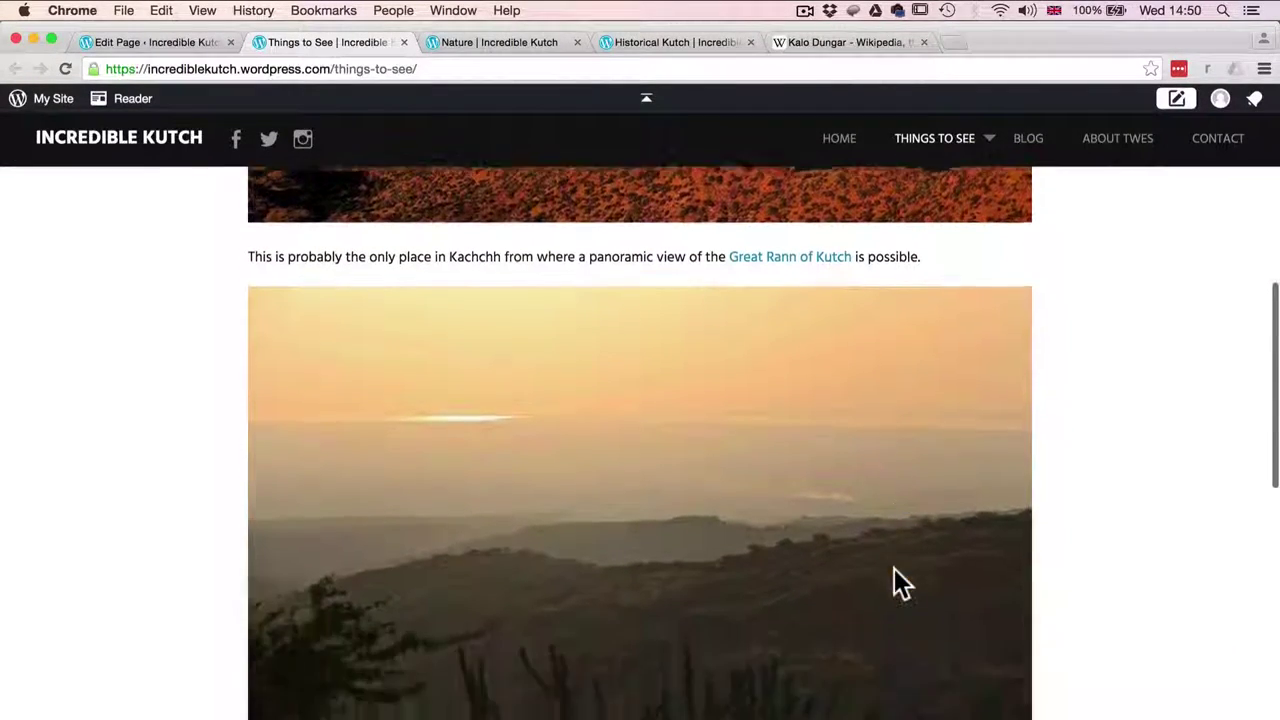
{"action": "scroll", "coordinate": [894, 580], "scroll_direction": "down", "scroll_amount": 4}
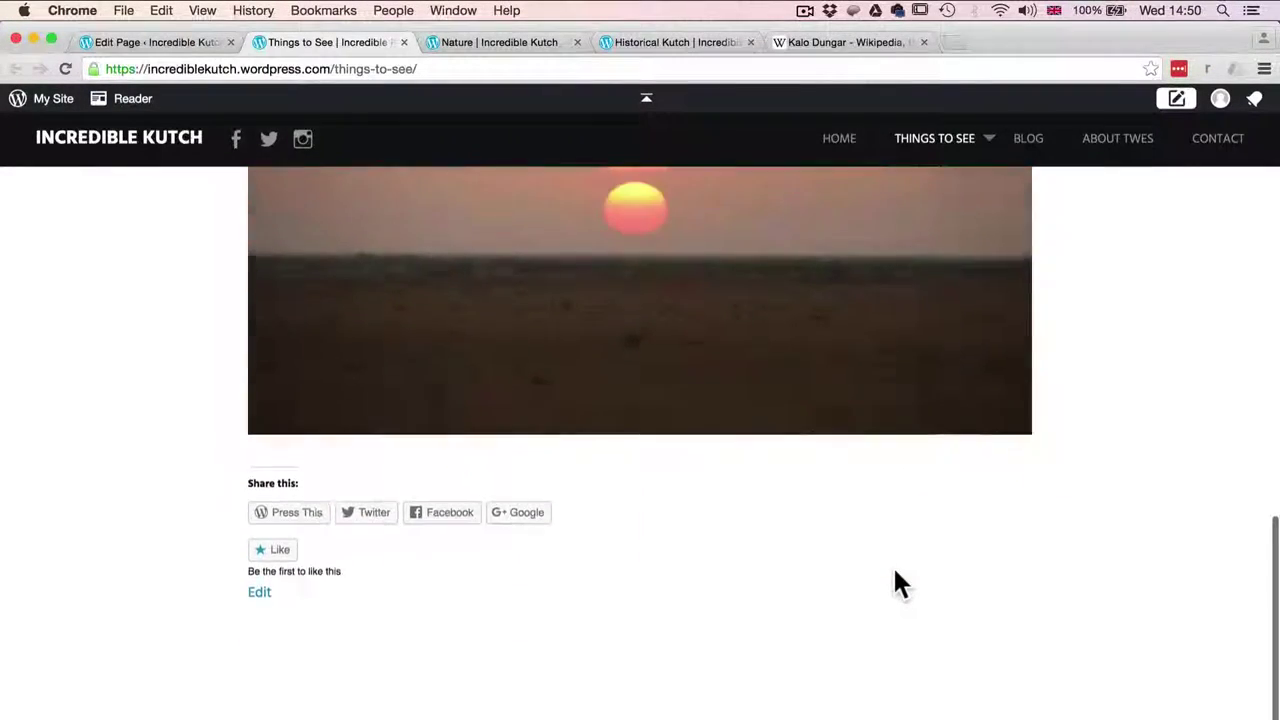
{"action": "scroll", "coordinate": [894, 570], "scroll_direction": "up", "scroll_amount": 15}
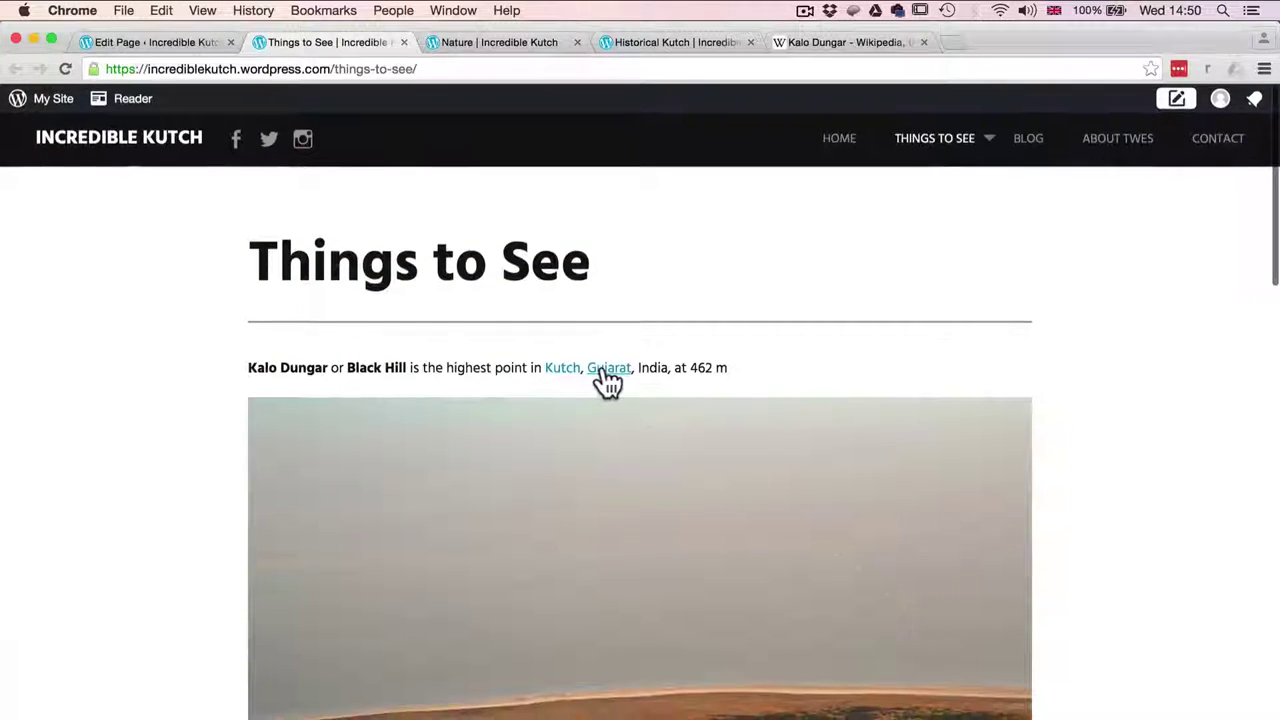
Step: In the Things to See page editor, add the caption "Perspective View from Kalo Dungar" to the hill image below the panoramic view text
{"action": "left_click", "coordinate": [193, 45]}
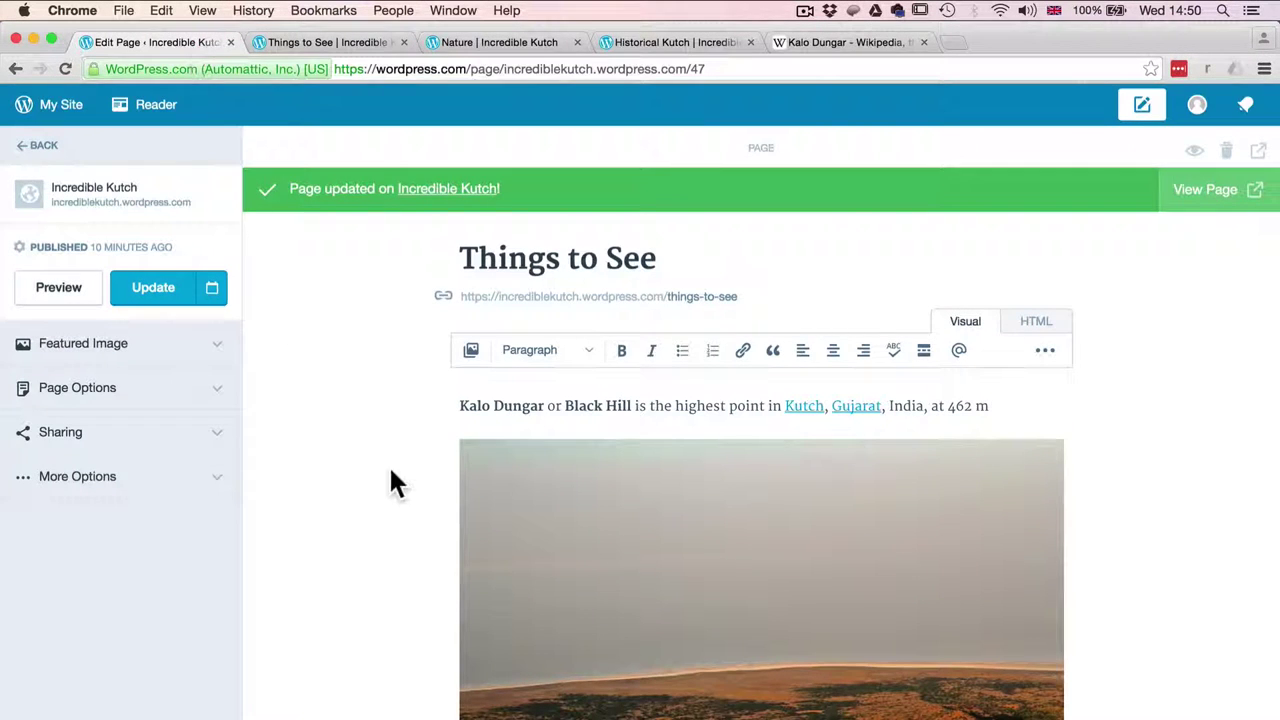
{"action": "scroll", "coordinate": [391, 474], "scroll_direction": "down", "scroll_amount": 8}
{"action": "scroll", "coordinate": [391, 484], "scroll_direction": "down", "scroll_amount": 3}
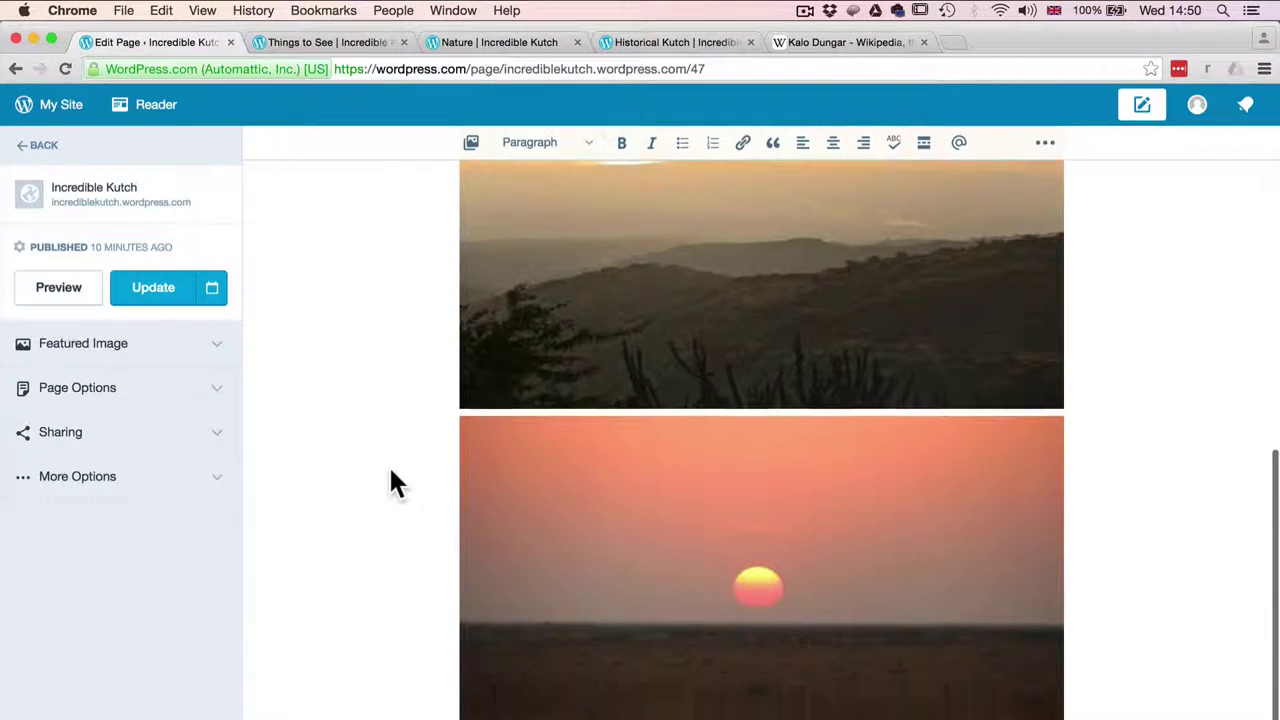
{"action": "scroll", "coordinate": [391, 484], "scroll_direction": "up", "scroll_amount": 3}
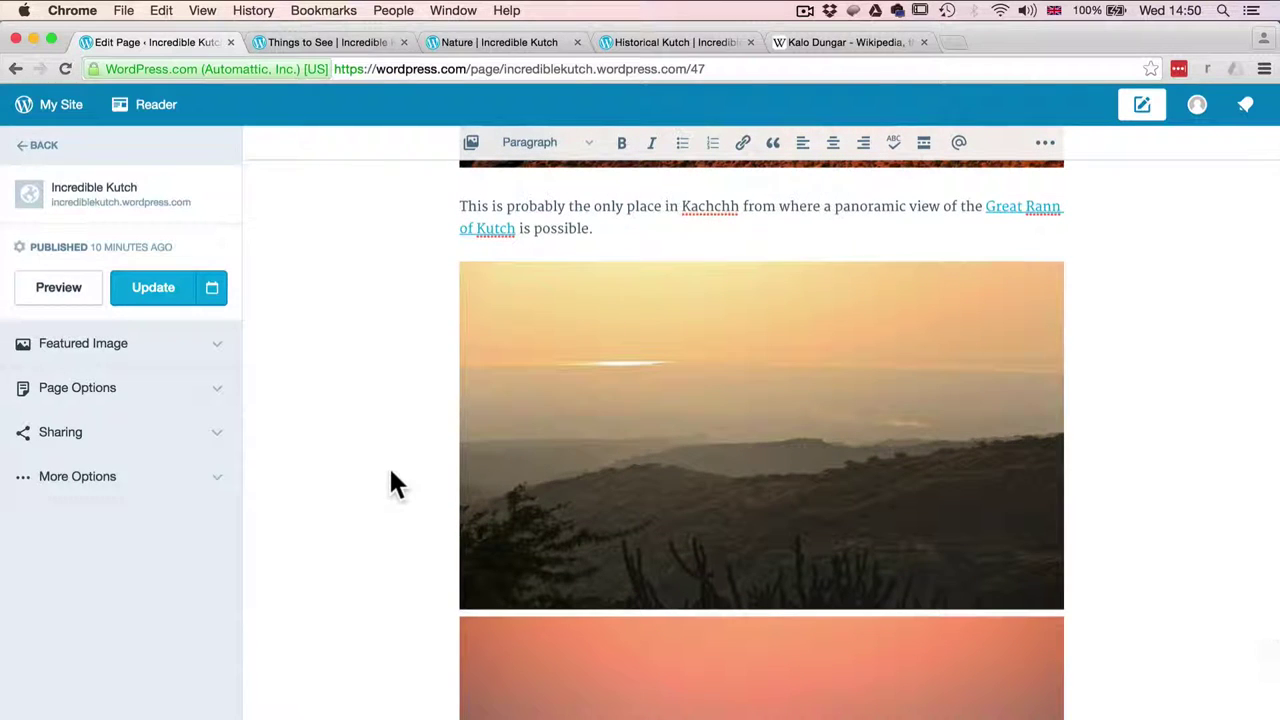
{"action": "left_click", "coordinate": [805, 495]}
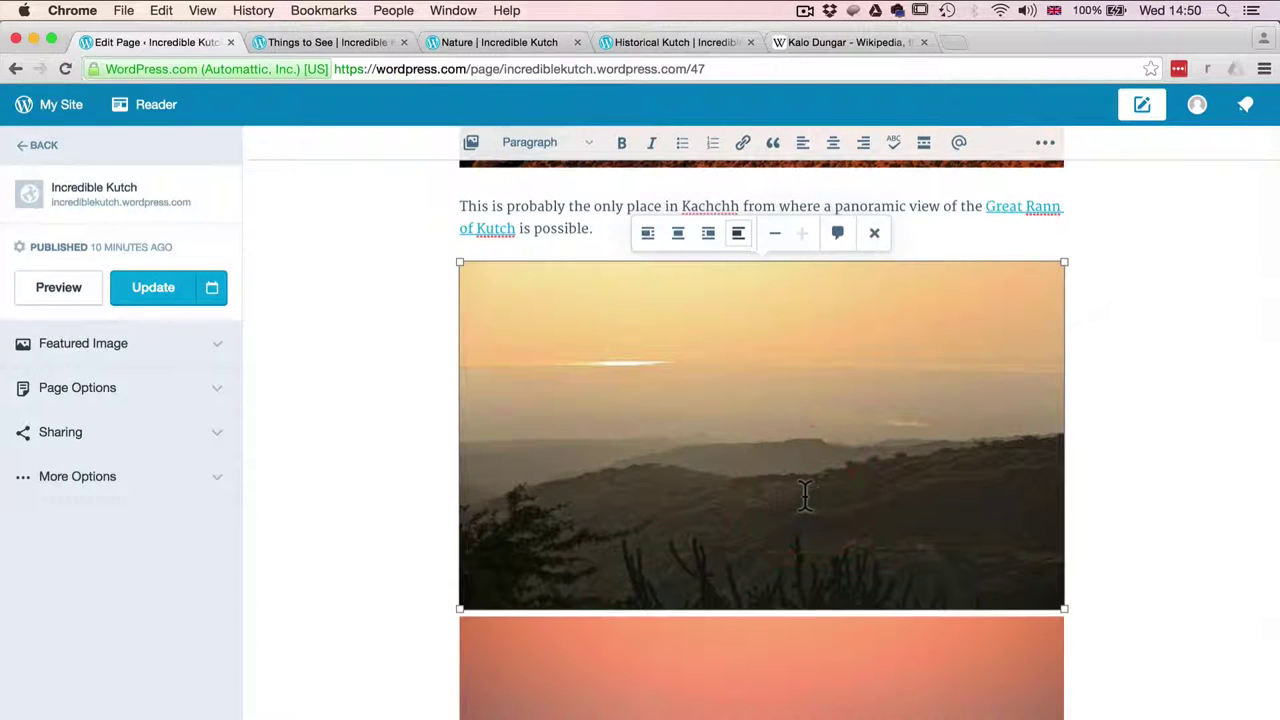
{"action": "left_click", "coordinate": [838, 238]}
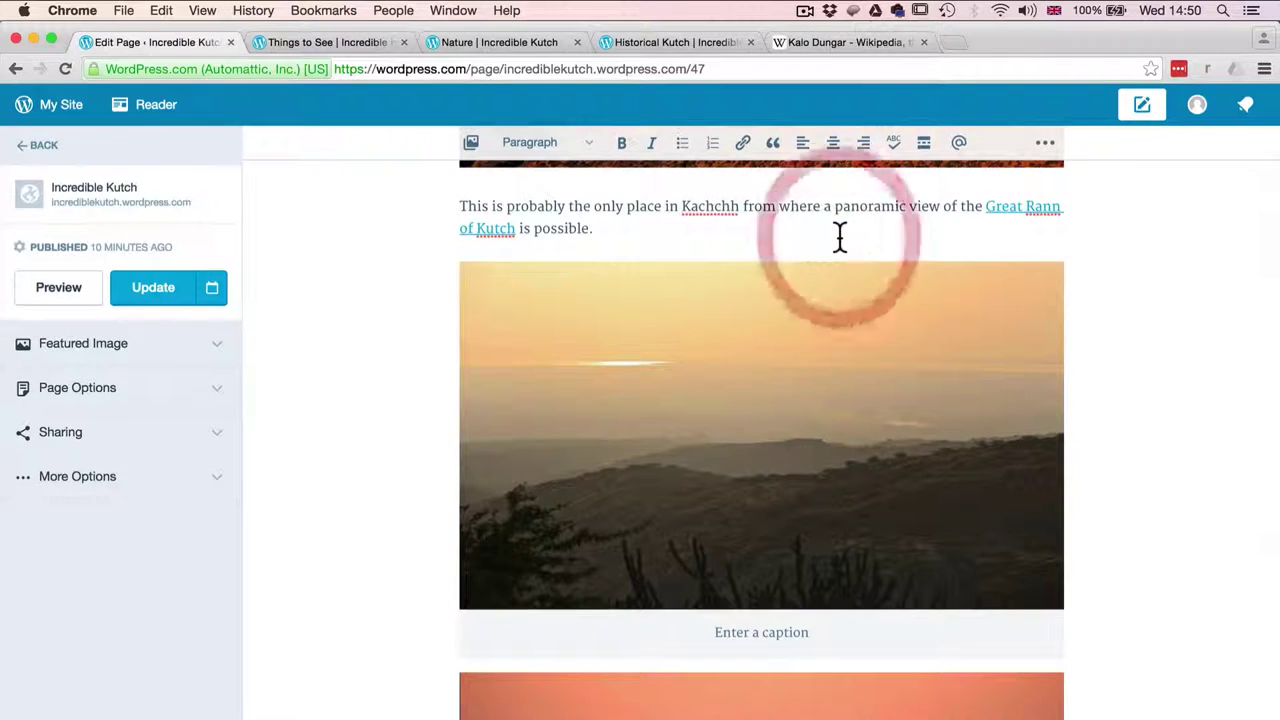
{"action": "left_click", "coordinate": [775, 640]}
{"action": "triple_click", "coordinate": [772, 634]}
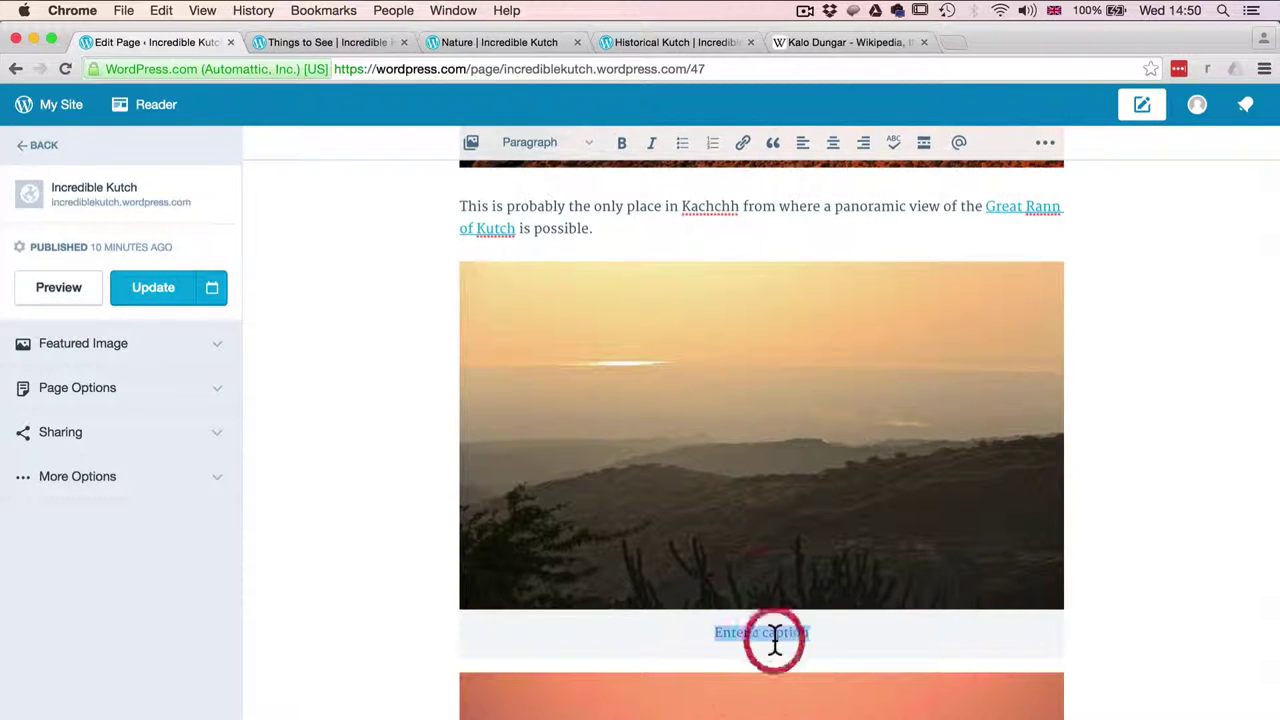
{"action": "type", "text": "Perspective View f"}
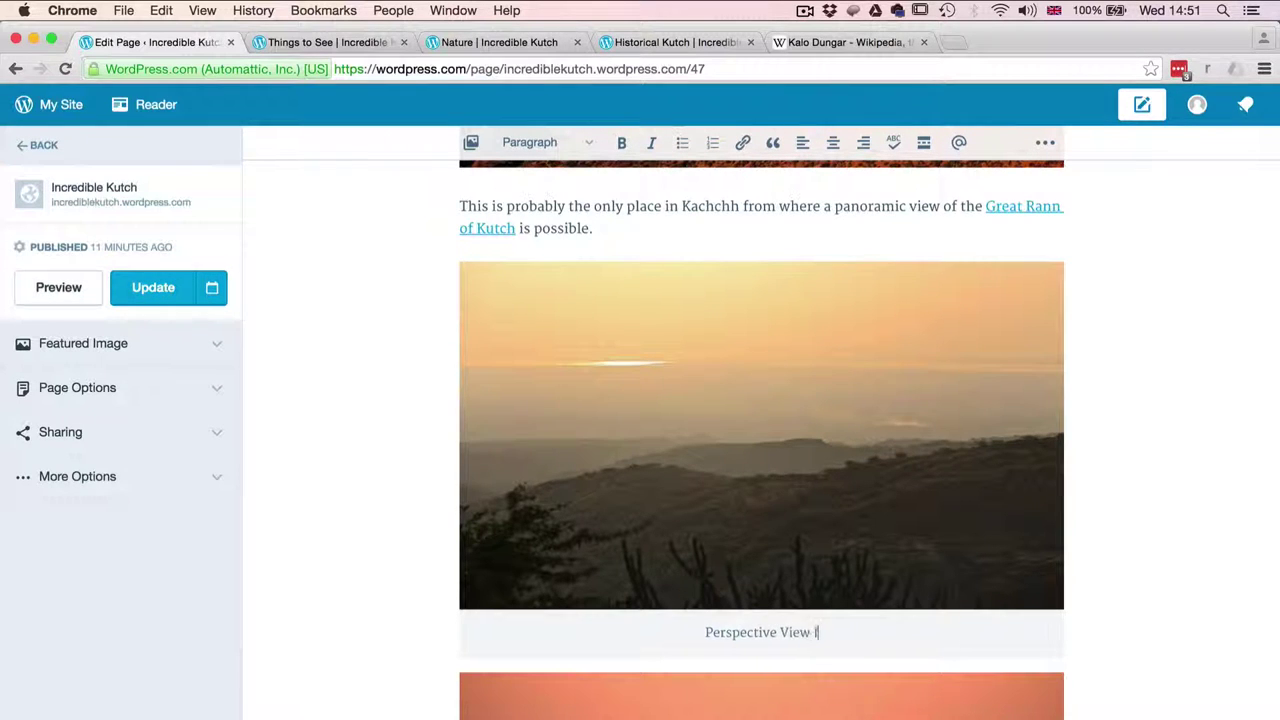
{"action": "type", "text": "rom Kal"}
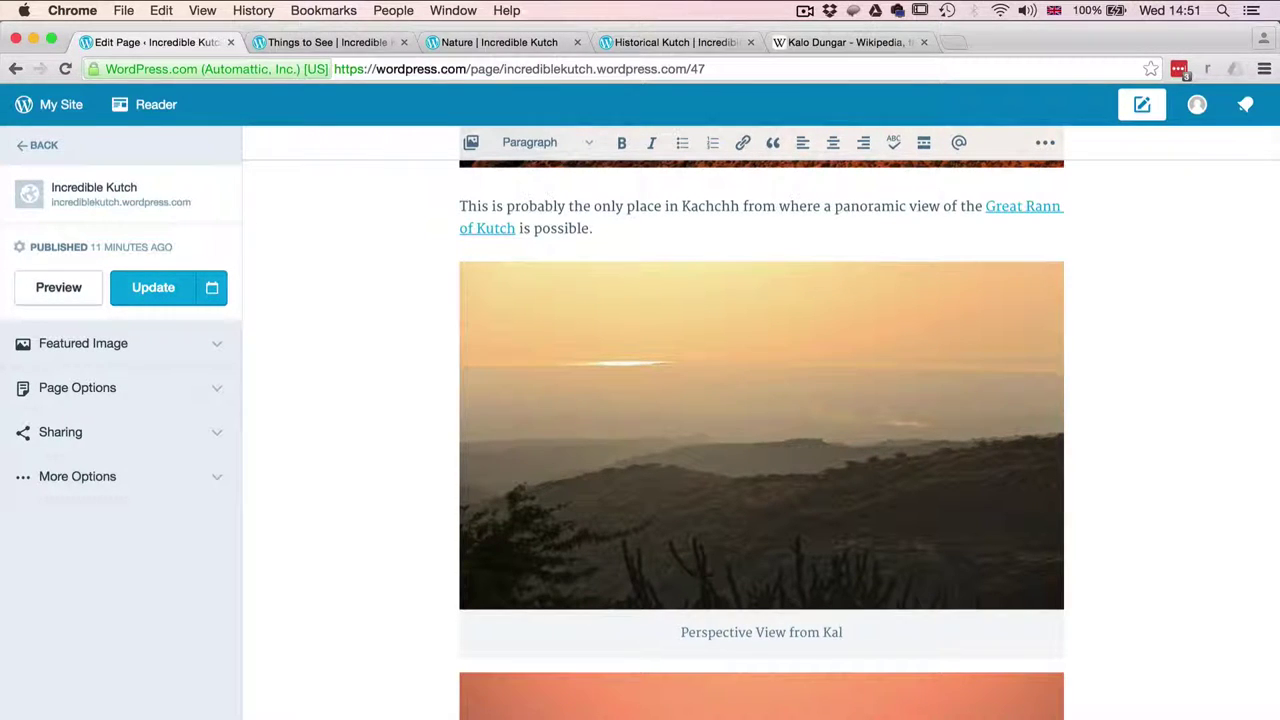
{"action": "type", "text": "o Dungar"}
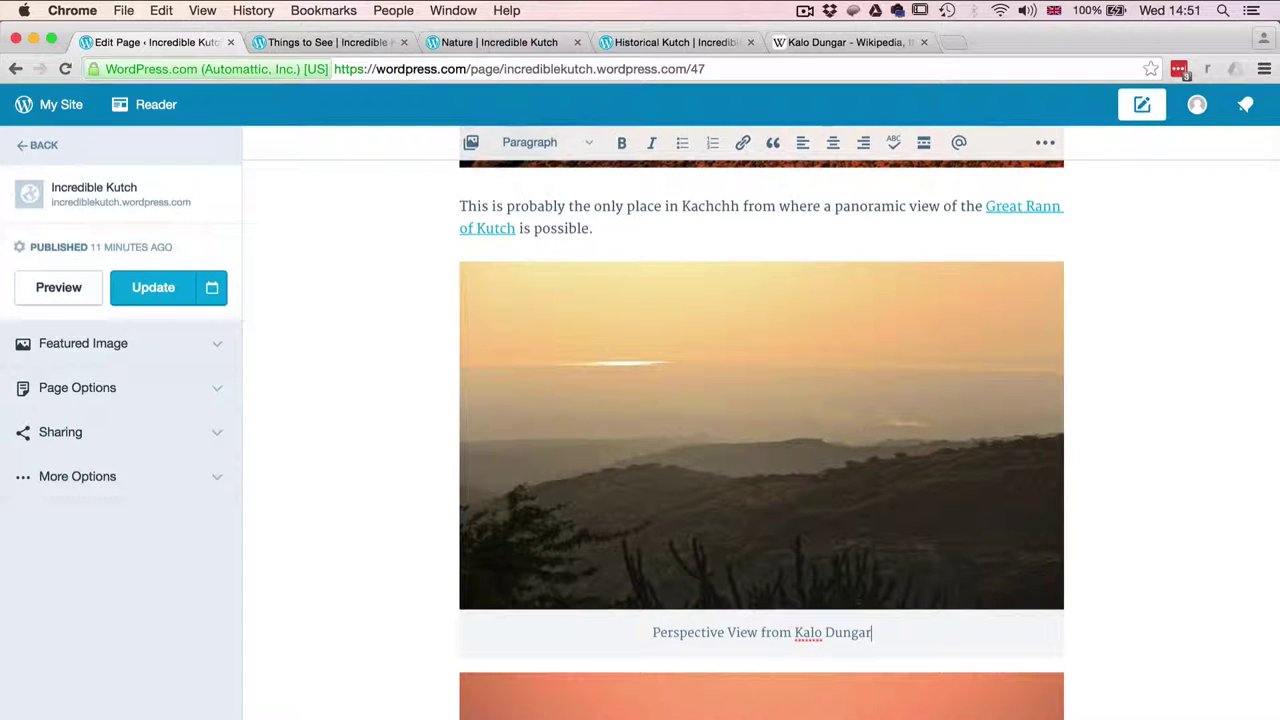
Step: Caption the last sunset image "Sunset at Kalo Dungar" and update the page
{"action": "scroll", "coordinate": [884, 677], "scroll_direction": "down", "scroll_amount": 5}
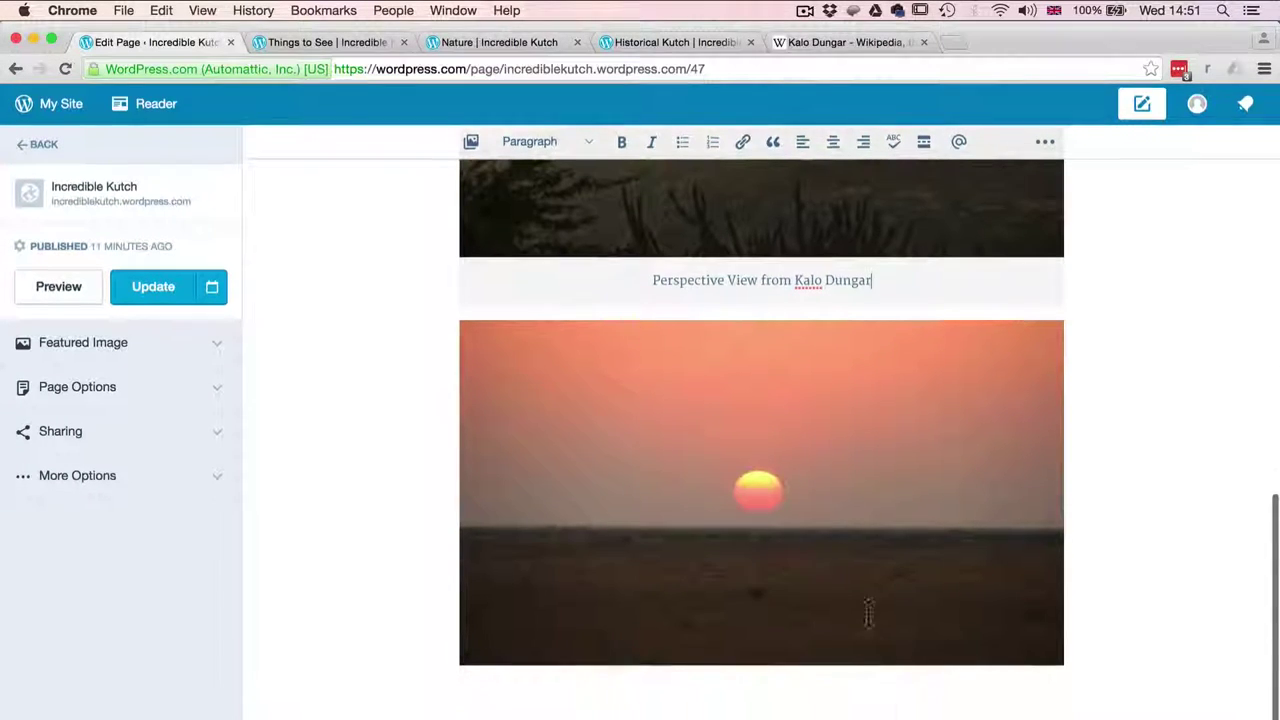
{"action": "left_click", "coordinate": [843, 505]}
{"action": "left_click", "coordinate": [837, 292]}
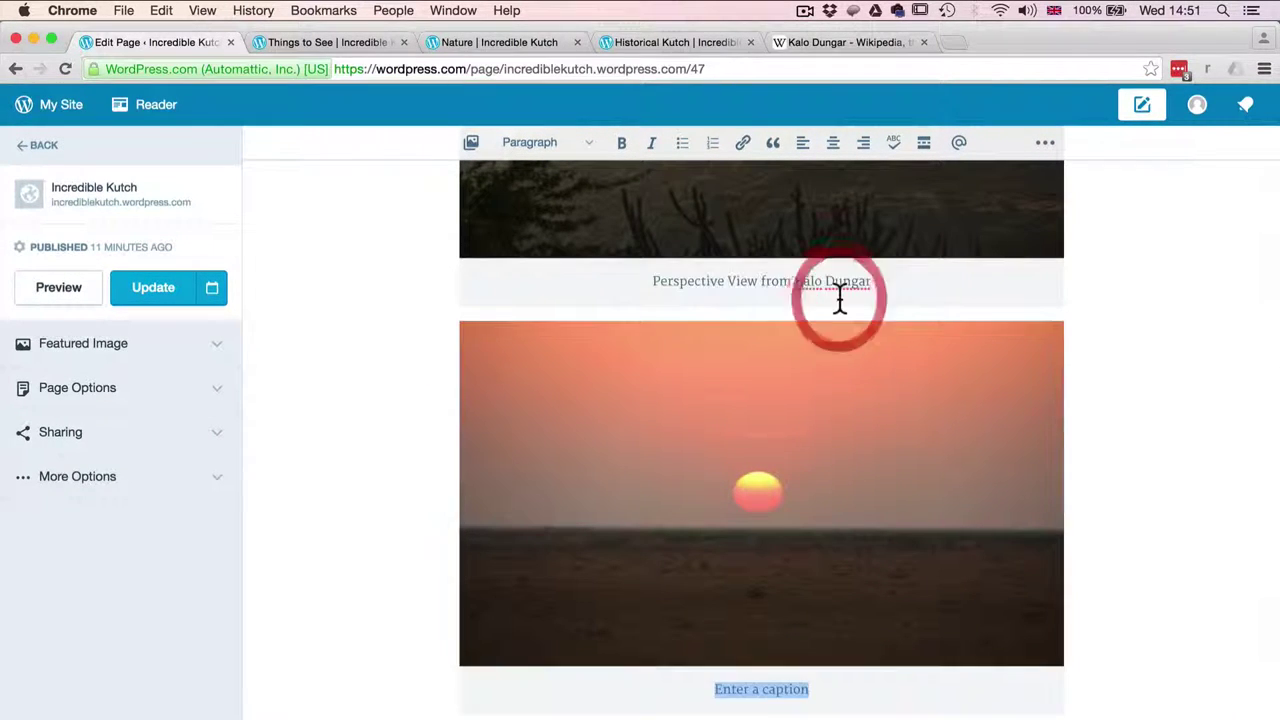
{"action": "type", "text": "Sunset at Kalo Dungar"}
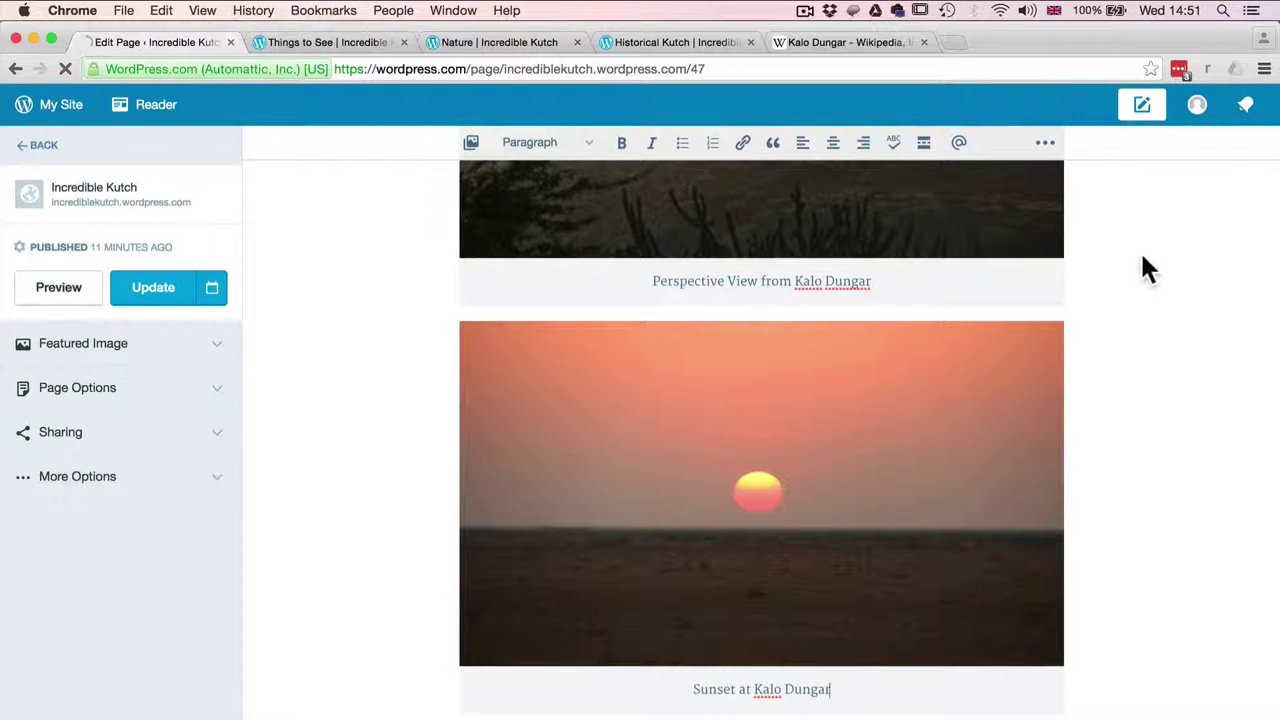
{"action": "scroll", "coordinate": [1134, 285], "scroll_direction": "up", "scroll_amount": 2}
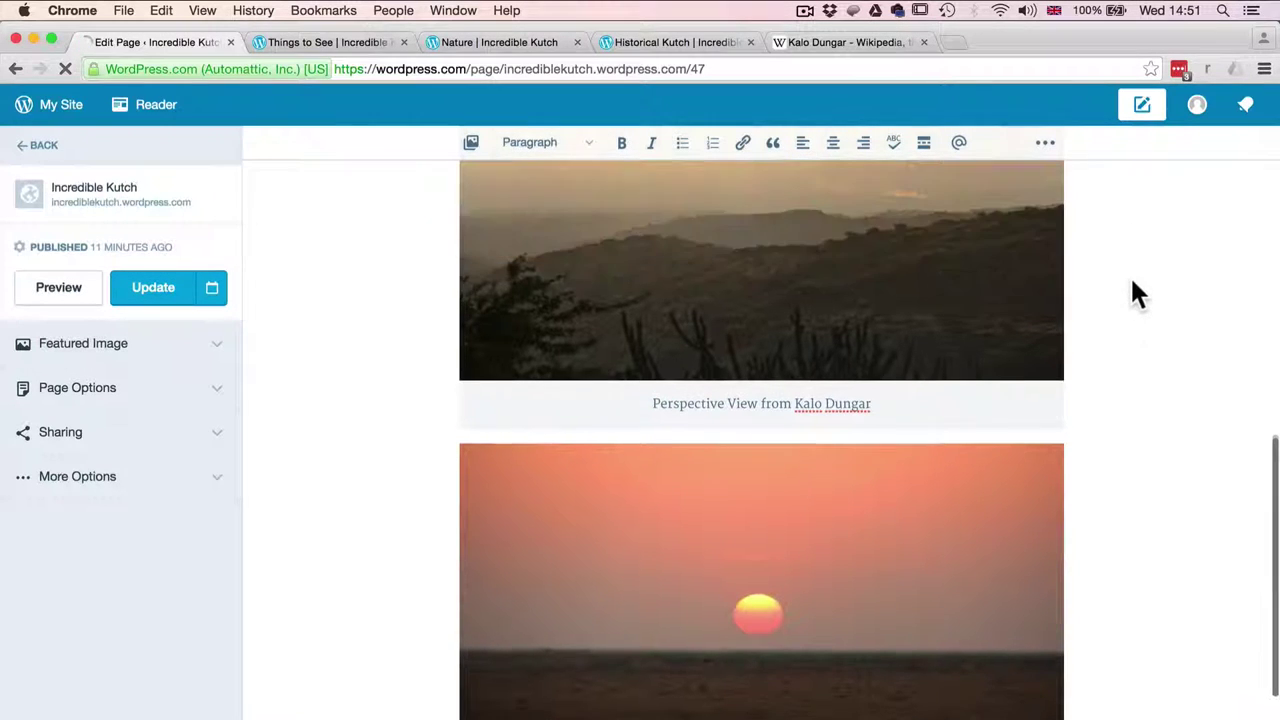
{"action": "left_click", "coordinate": [186, 292]}
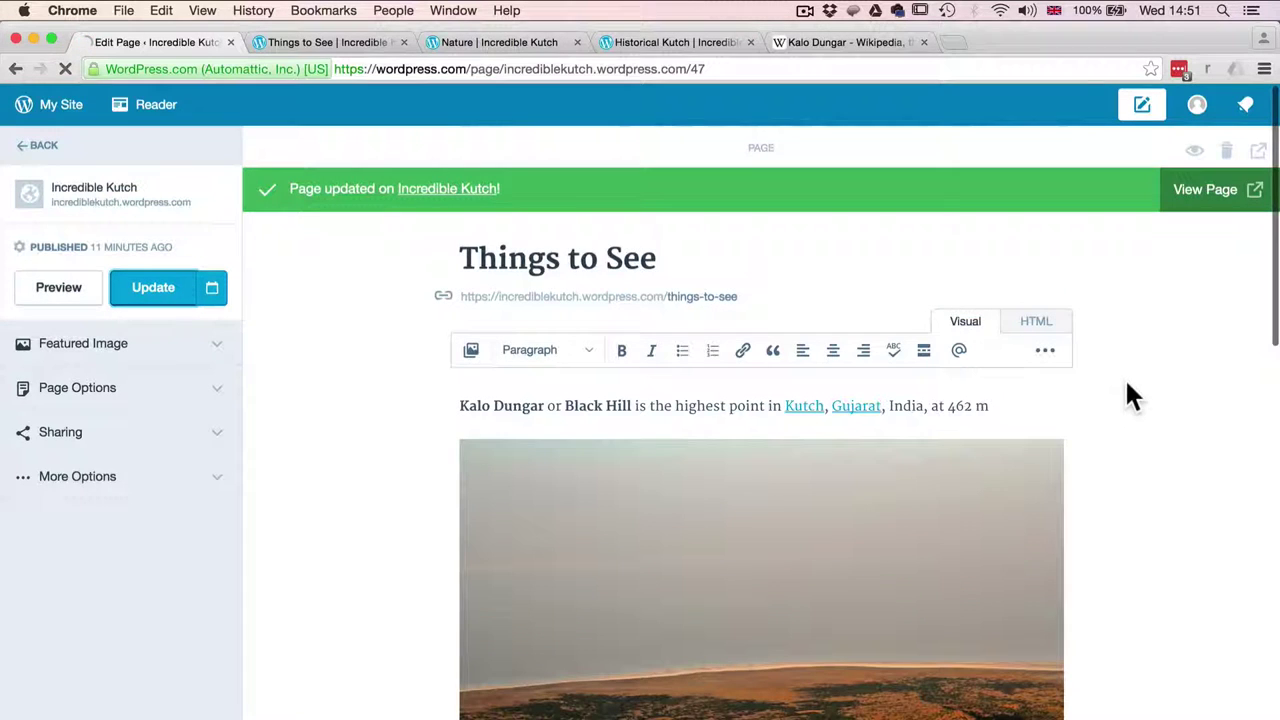
Step: View the live Things to See page and check the image captions down to the sharing section
{"action": "left_click", "coordinate": [1216, 203]}
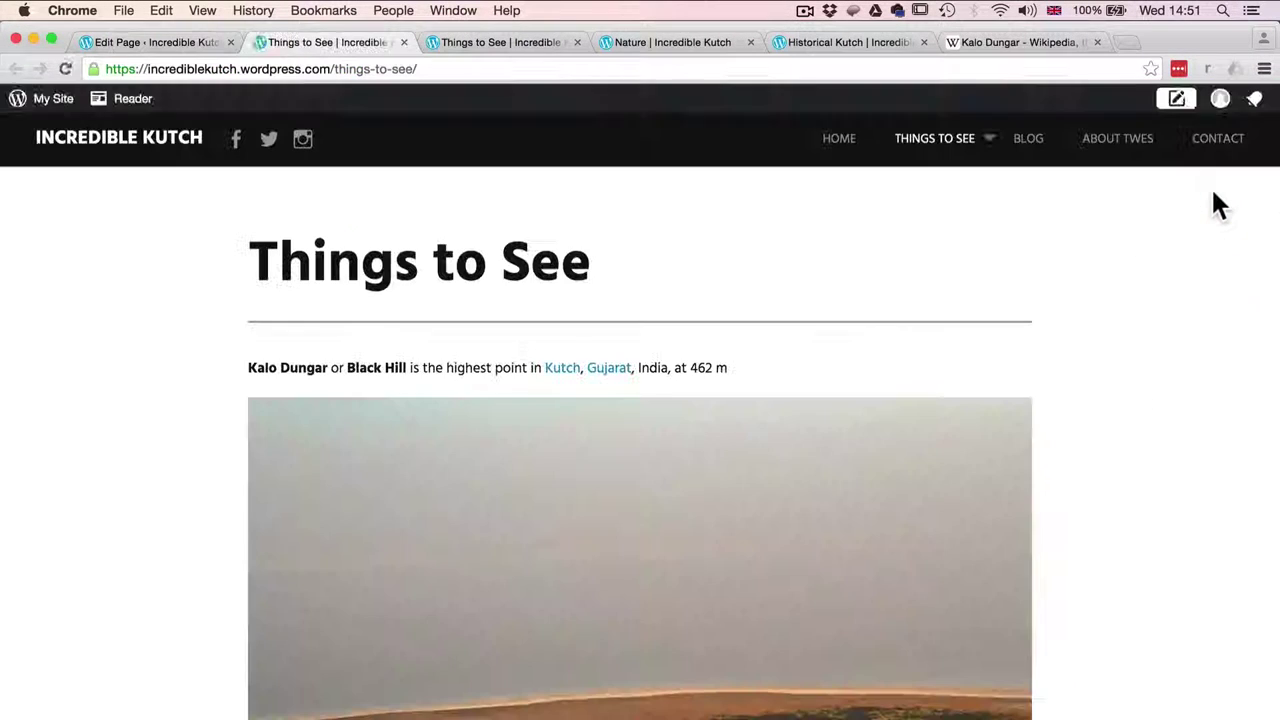
{"action": "scroll", "coordinate": [934, 482], "scroll_direction": "down", "scroll_amount": 5}
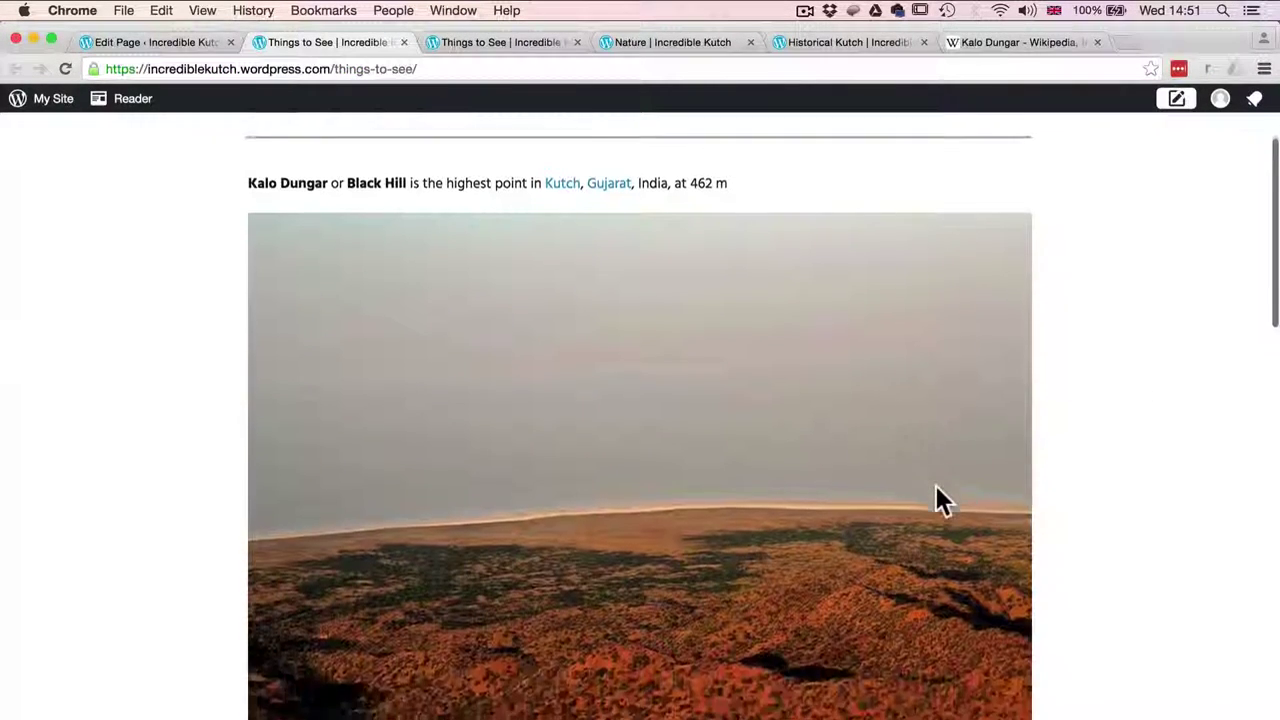
{"action": "scroll", "coordinate": [936, 485], "scroll_direction": "down", "scroll_amount": 1}
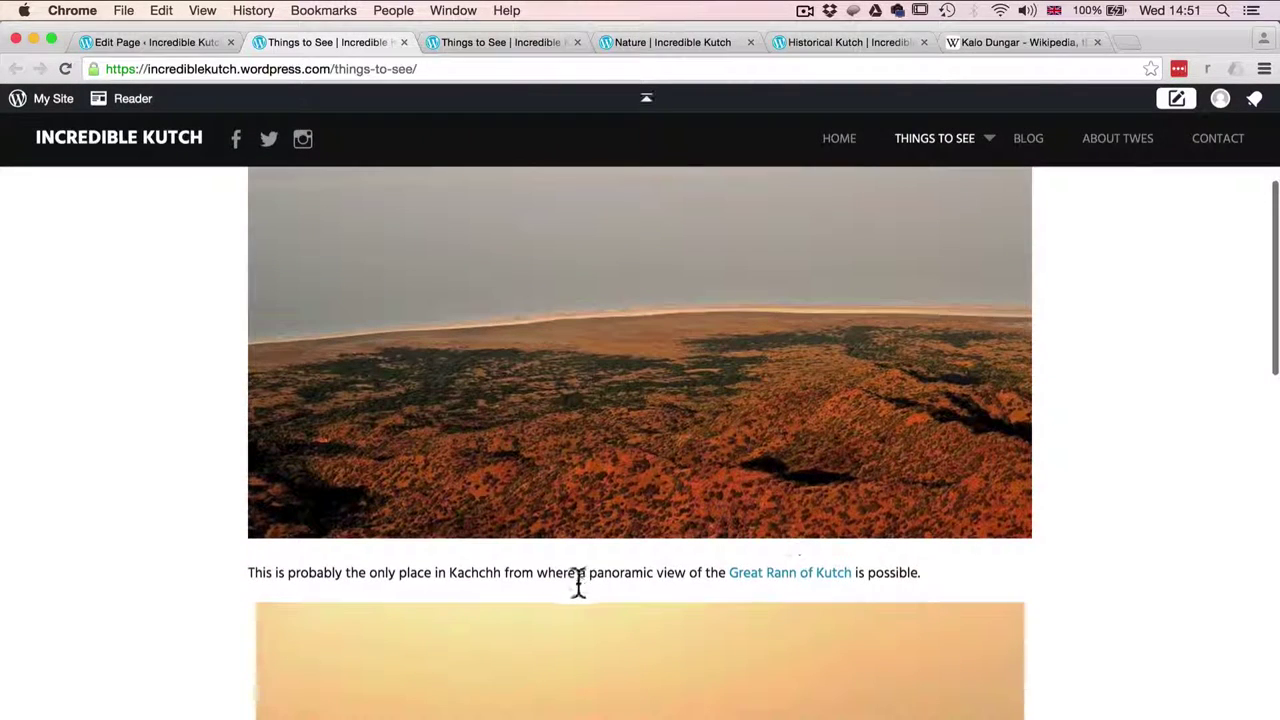
{"action": "scroll", "coordinate": [667, 565], "scroll_direction": "down", "scroll_amount": 6}
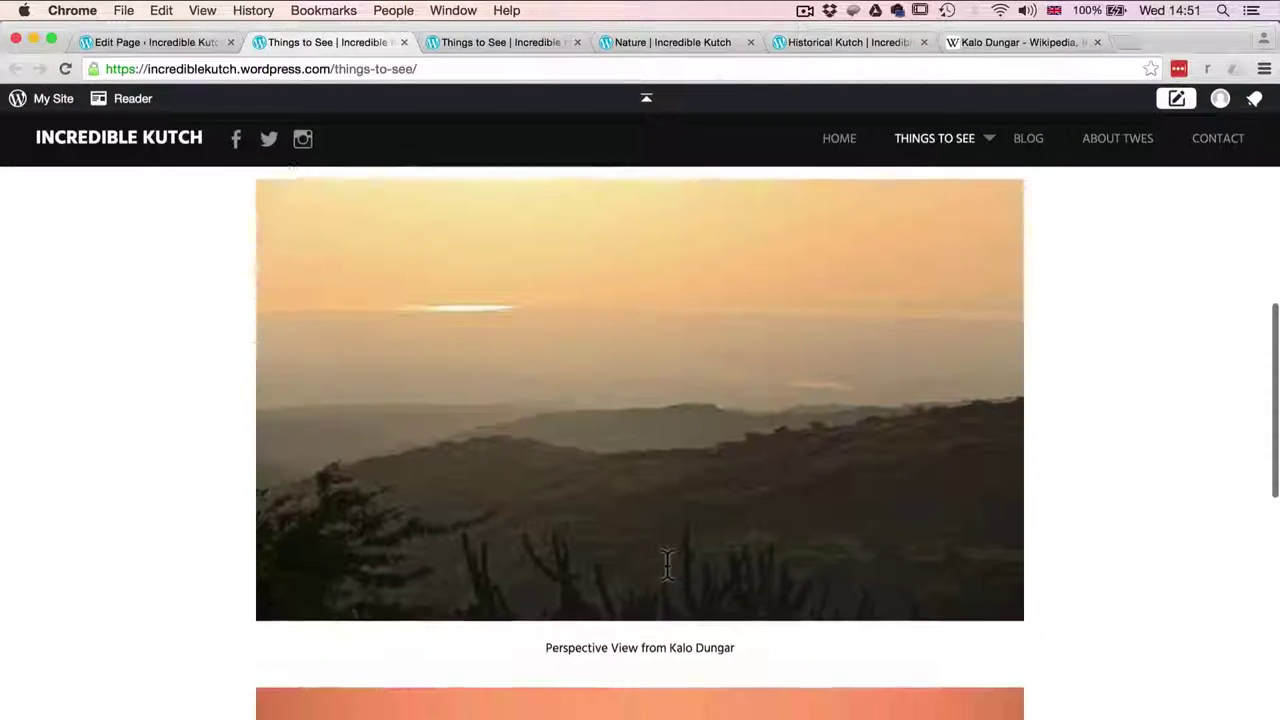
{"action": "scroll", "coordinate": [623, 655], "scroll_direction": "down", "scroll_amount": 5}
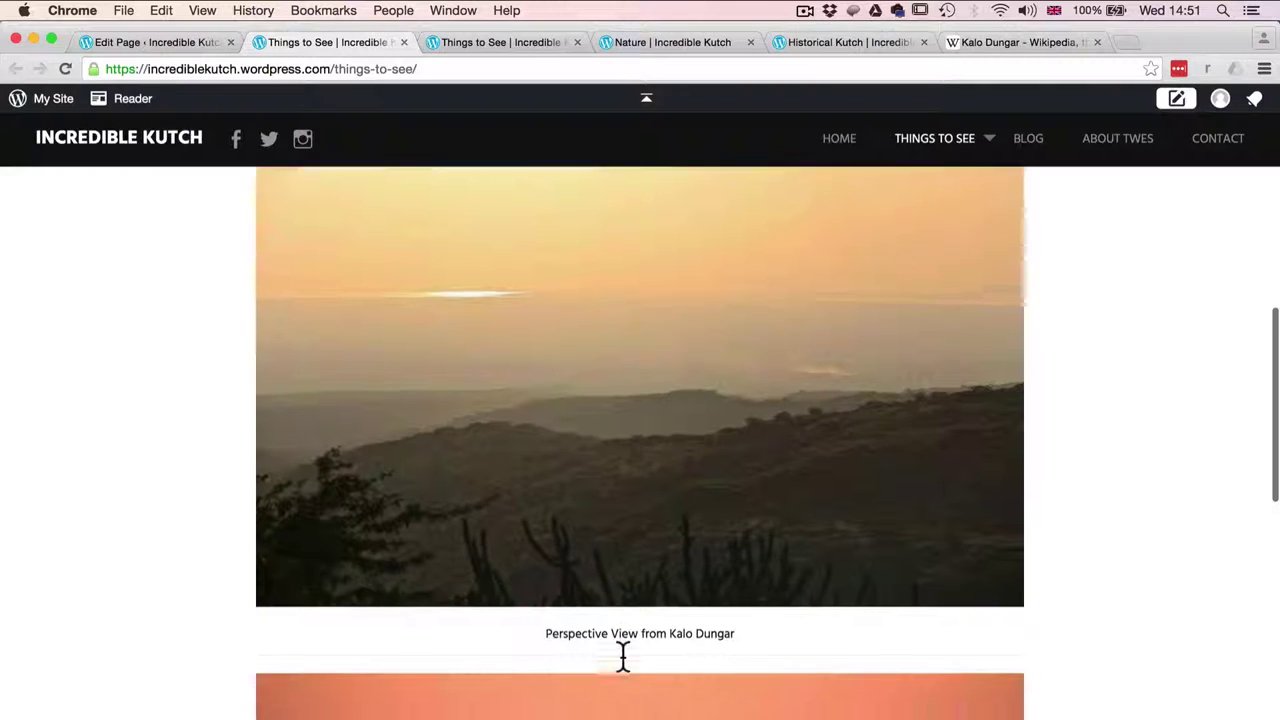
{"action": "scroll", "coordinate": [620, 668], "scroll_direction": "down", "scroll_amount": 2}
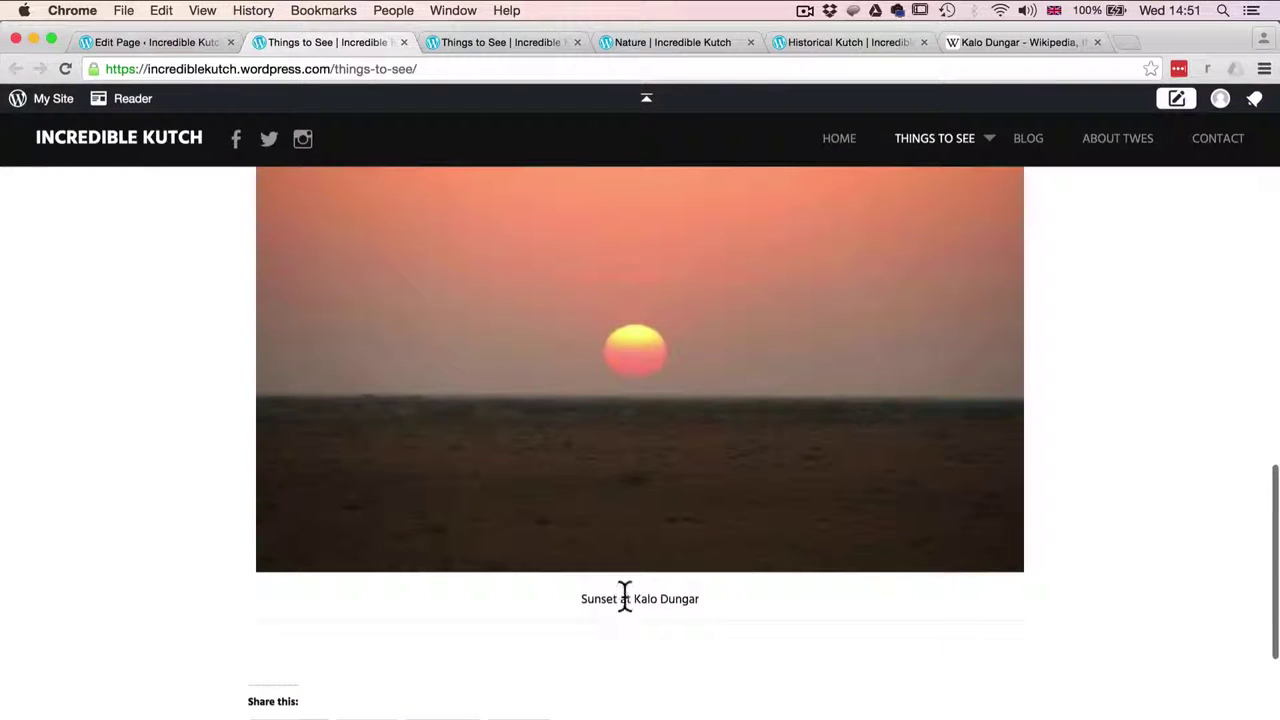
{"action": "scroll", "coordinate": [640, 630], "scroll_direction": "down", "scroll_amount": 2}
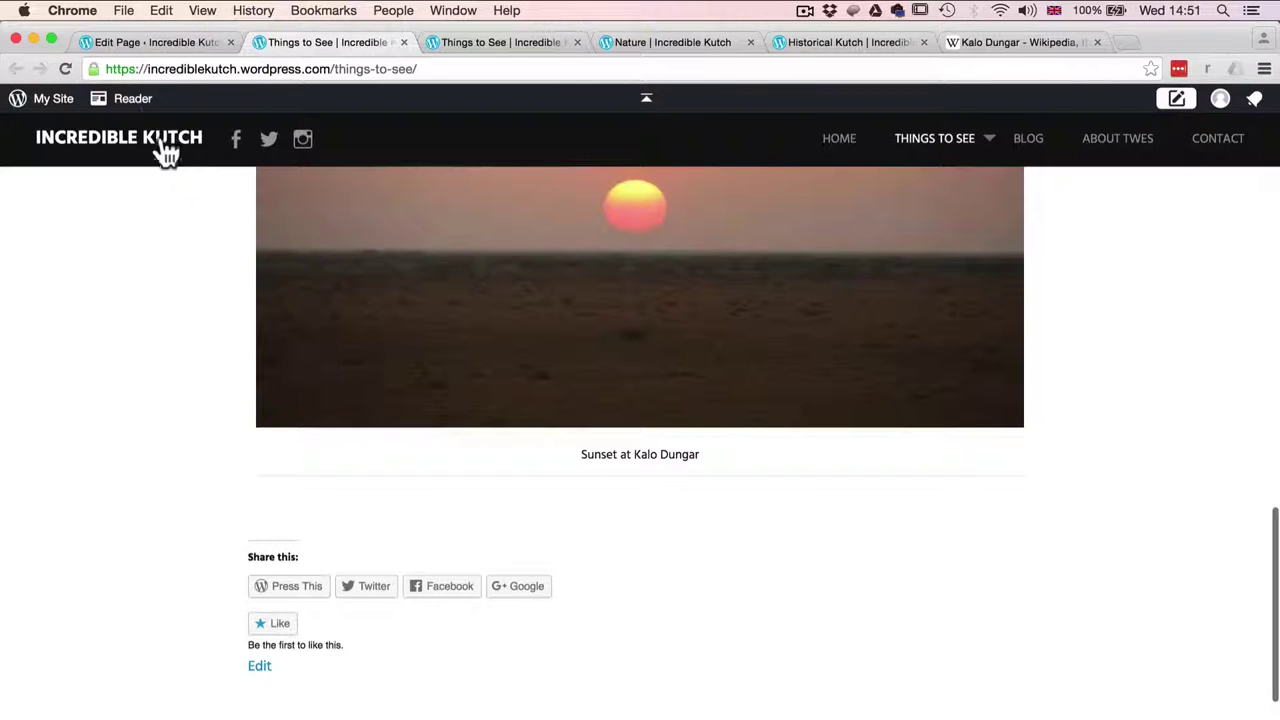
Step: Turn off Show Sharing Buttons and Show Like Button for the Things to See page and update it
{"action": "left_click", "coordinate": [141, 40]}
{"action": "left_click", "coordinate": [203, 436]}
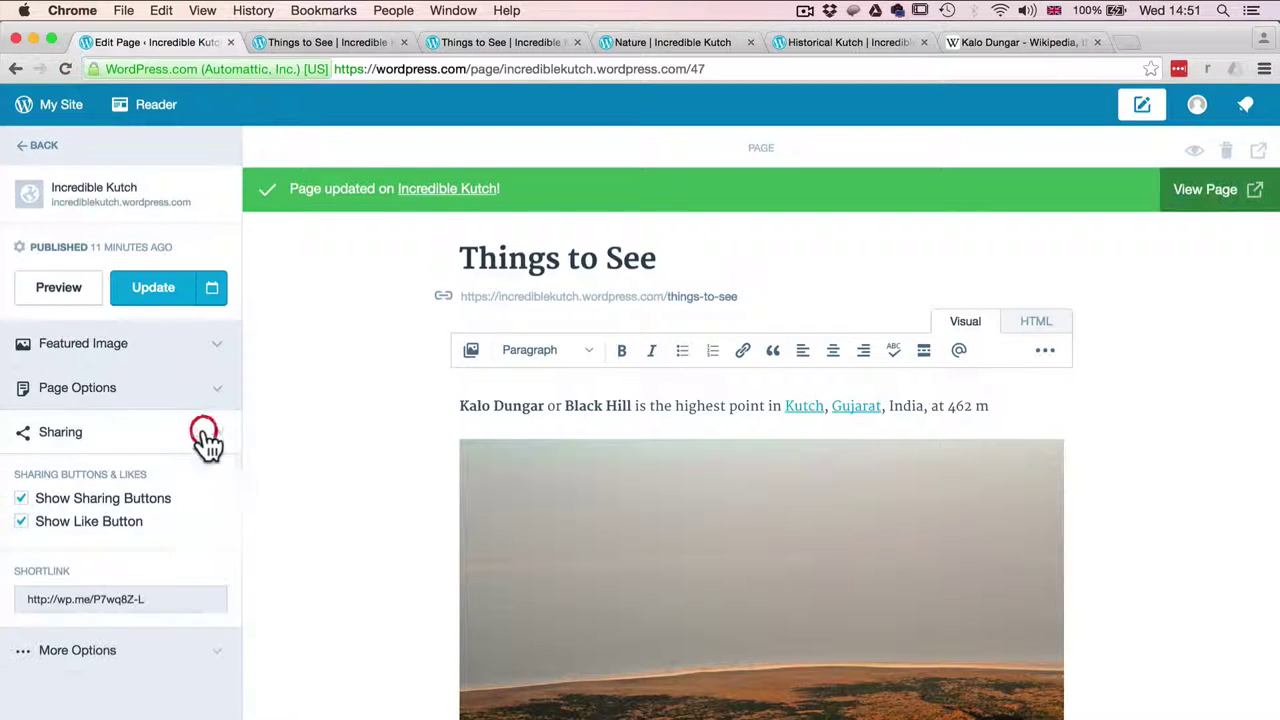
{"action": "left_click", "coordinate": [21, 498]}
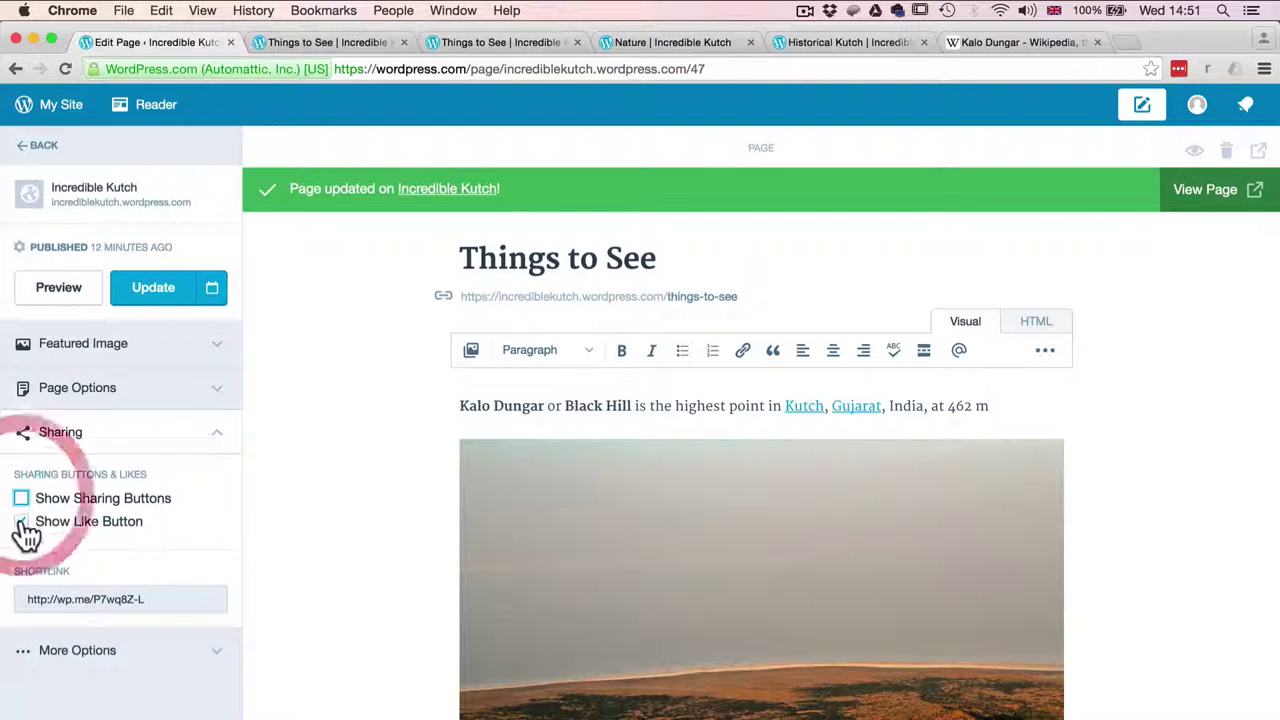
{"action": "left_click", "coordinate": [21, 521]}
{"action": "left_click", "coordinate": [160, 305]}
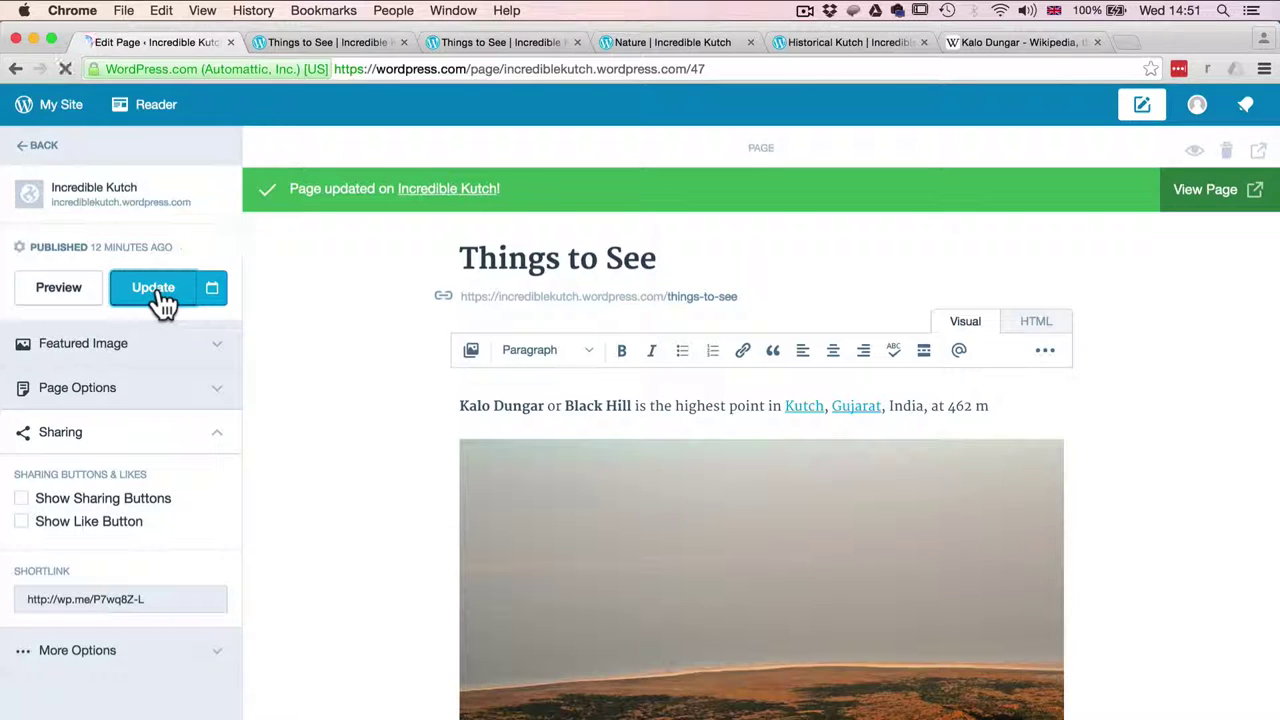
Step: Reload the live Things to See page and check the area below the last image for sharing and like buttons
{"action": "left_click", "coordinate": [314, 42]}
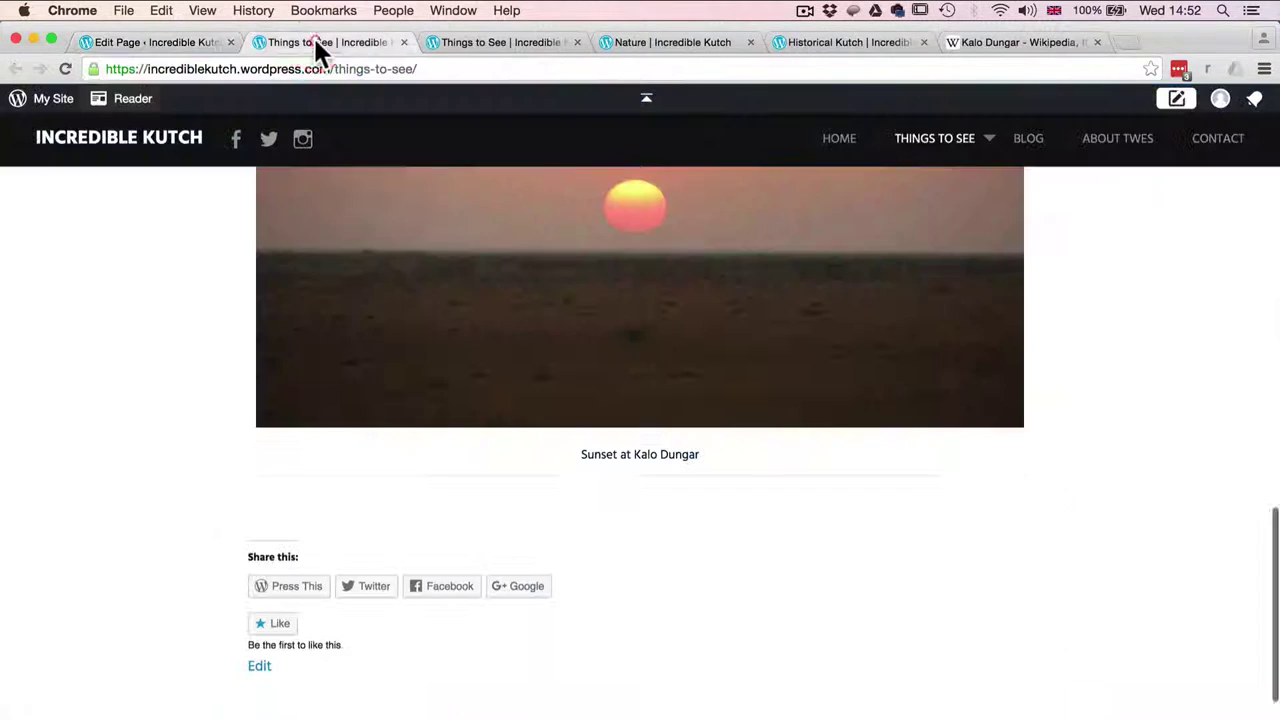
{"action": "left_click", "coordinate": [410, 68]}
{"action": "key", "text": "Return"}
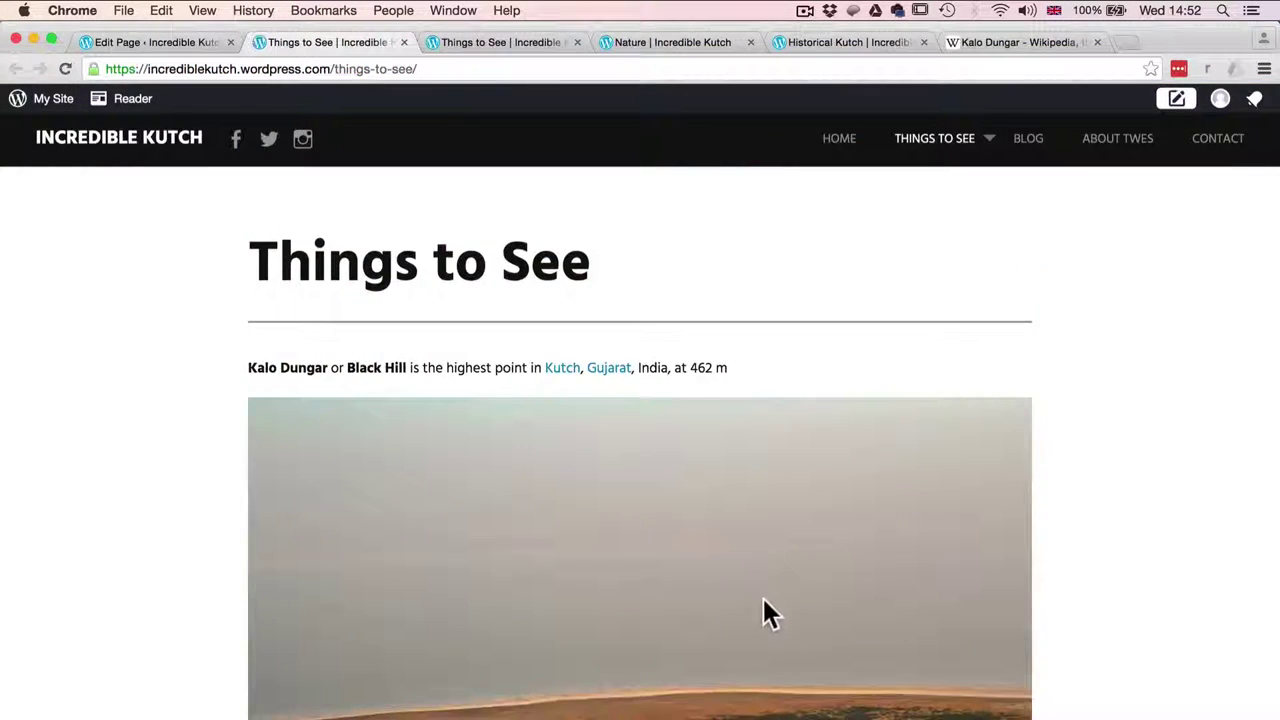
{"action": "scroll", "coordinate": [765, 613], "scroll_direction": "down", "scroll_amount": 15}
{"action": "scroll", "coordinate": [764, 605], "scroll_direction": "down", "scroll_amount": 4}
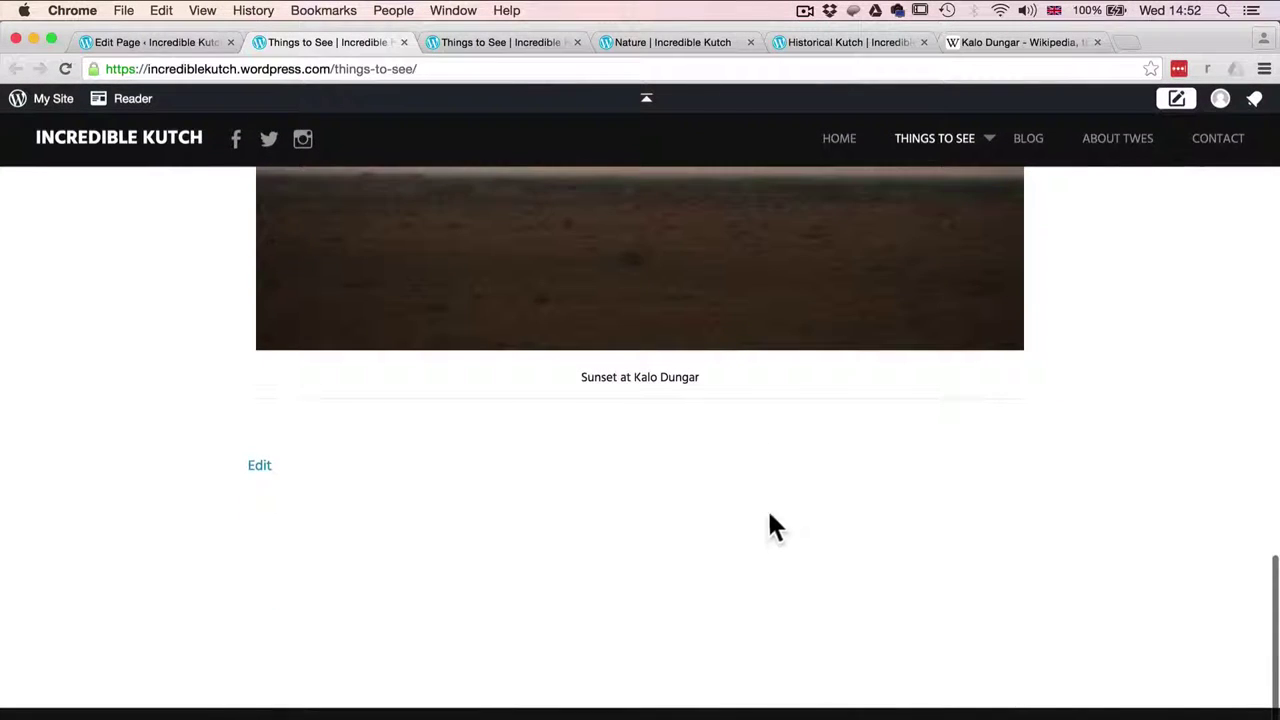
{"action": "scroll", "coordinate": [700, 480], "scroll_direction": "up", "scroll_amount": 3}
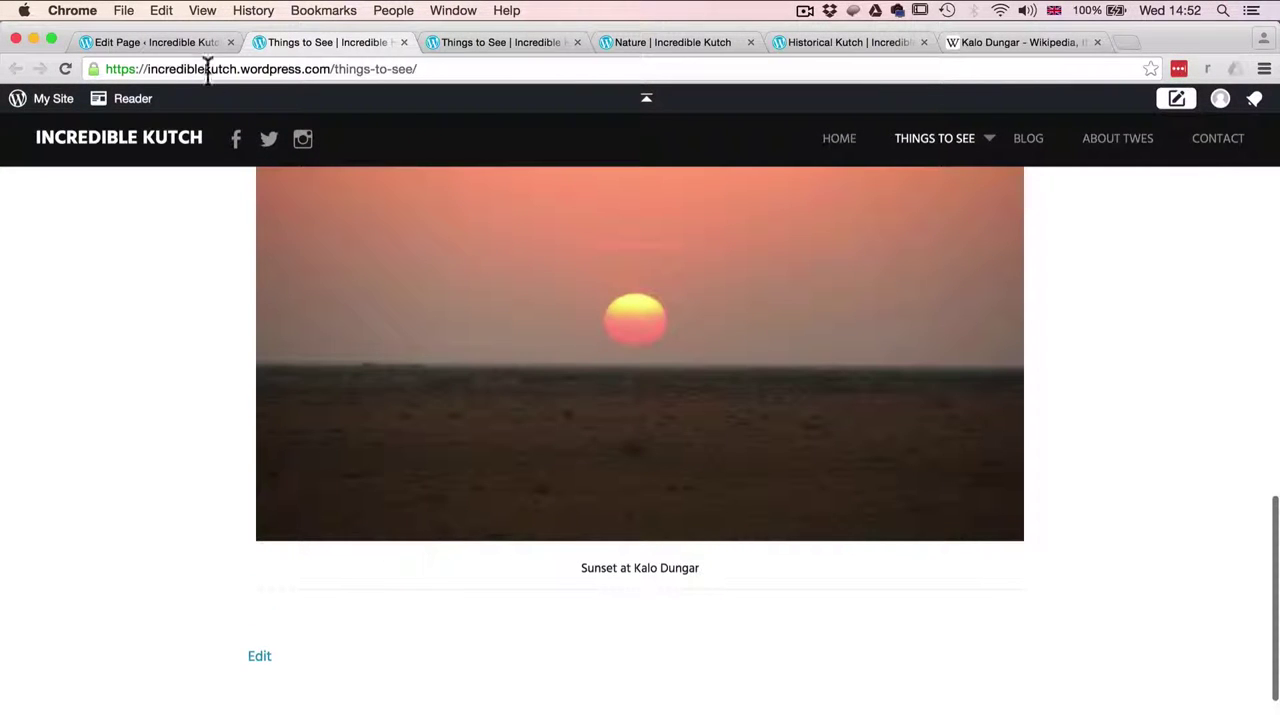
Step: Enable Allow comments in the Things to See page's discussion settings and update the page
{"action": "left_click", "coordinate": [183, 44]}
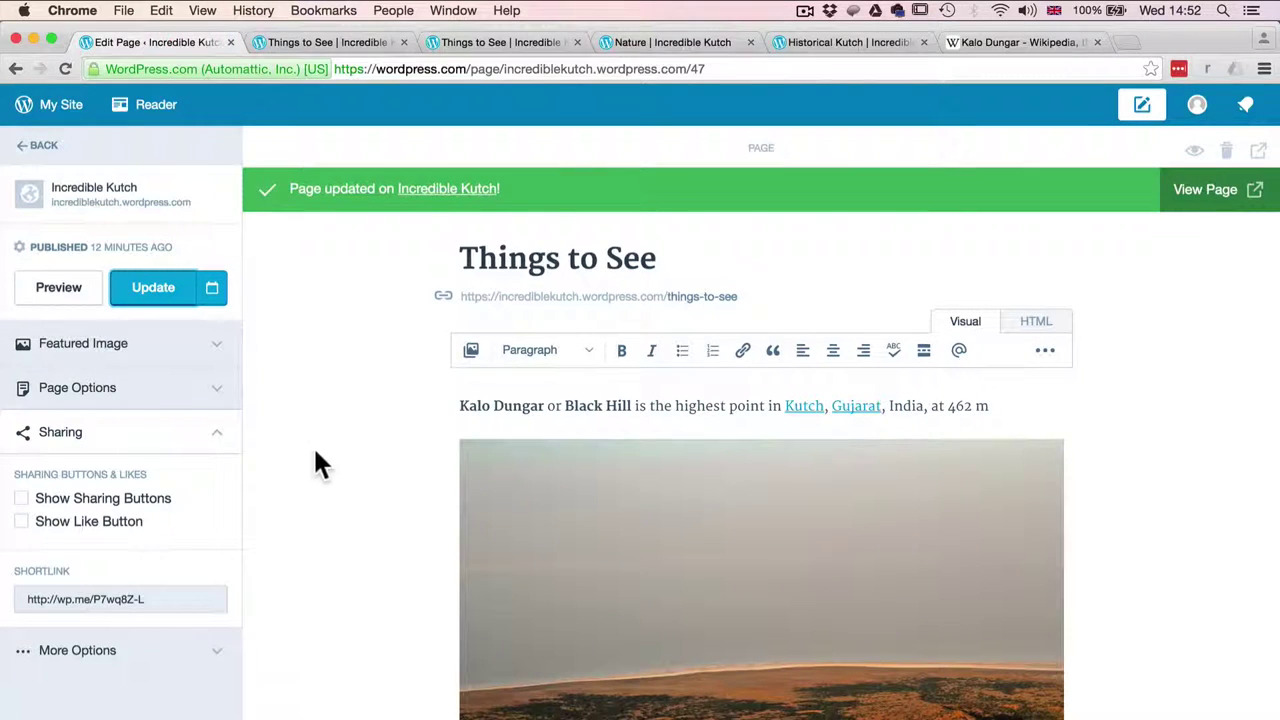
{"action": "left_click", "coordinate": [212, 660]}
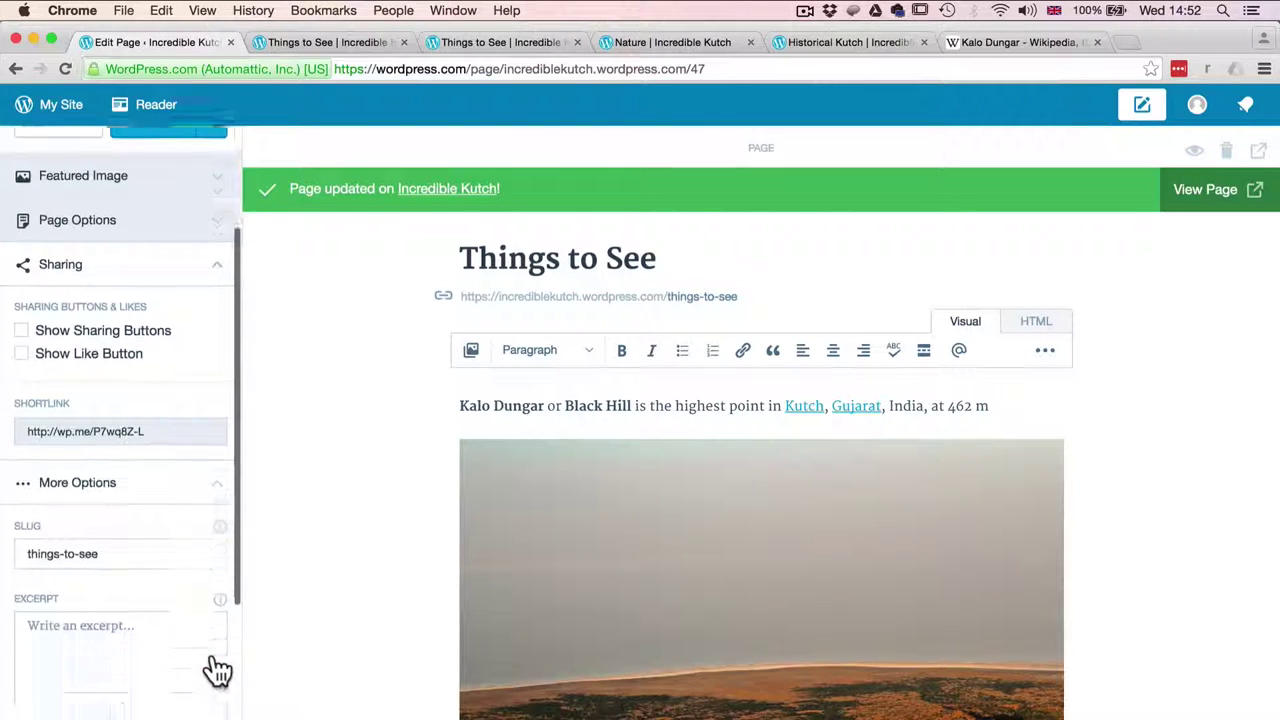
{"action": "scroll", "coordinate": [215, 668], "scroll_direction": "down", "scroll_amount": 5}
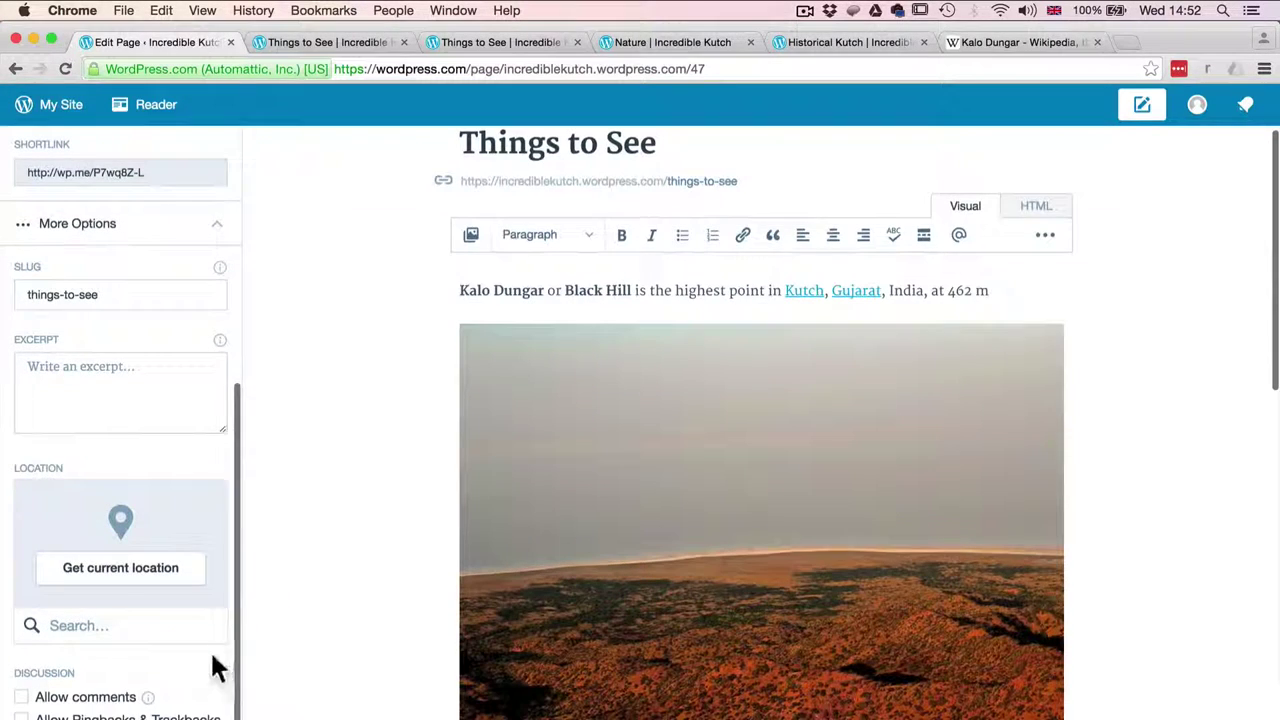
{"action": "left_click", "coordinate": [22, 698]}
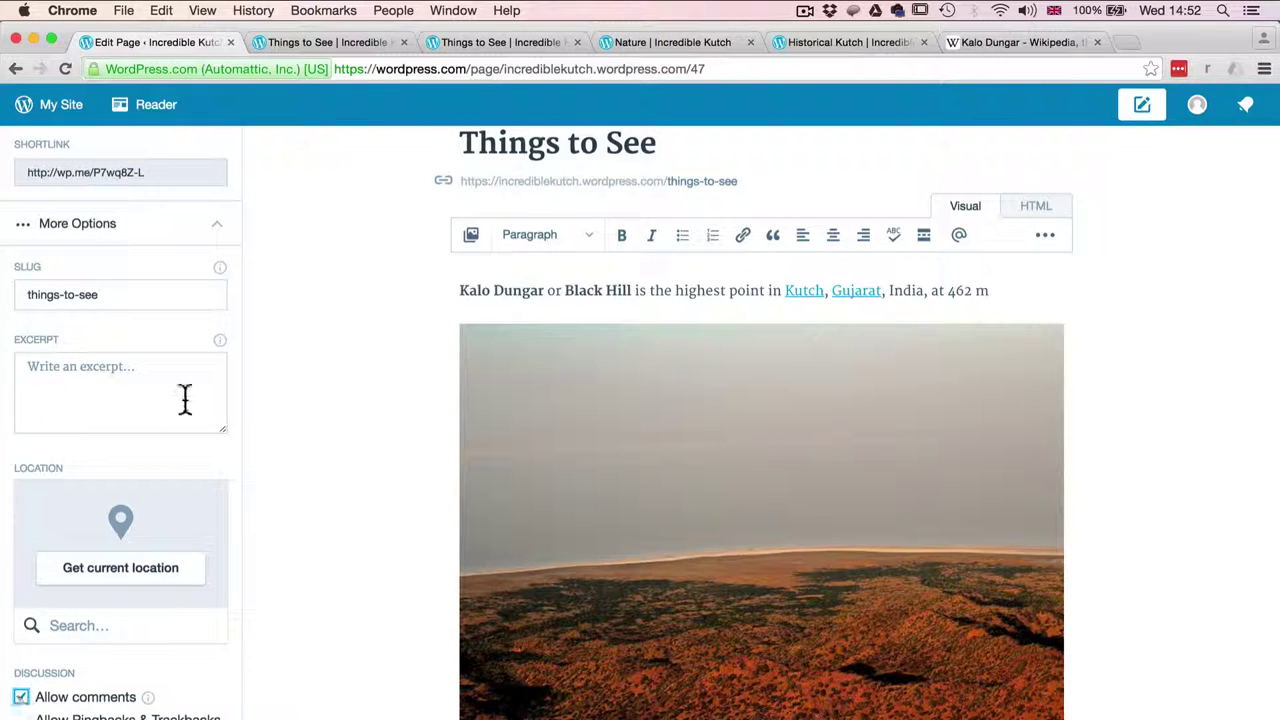
{"action": "left_click", "coordinate": [141, 300]}
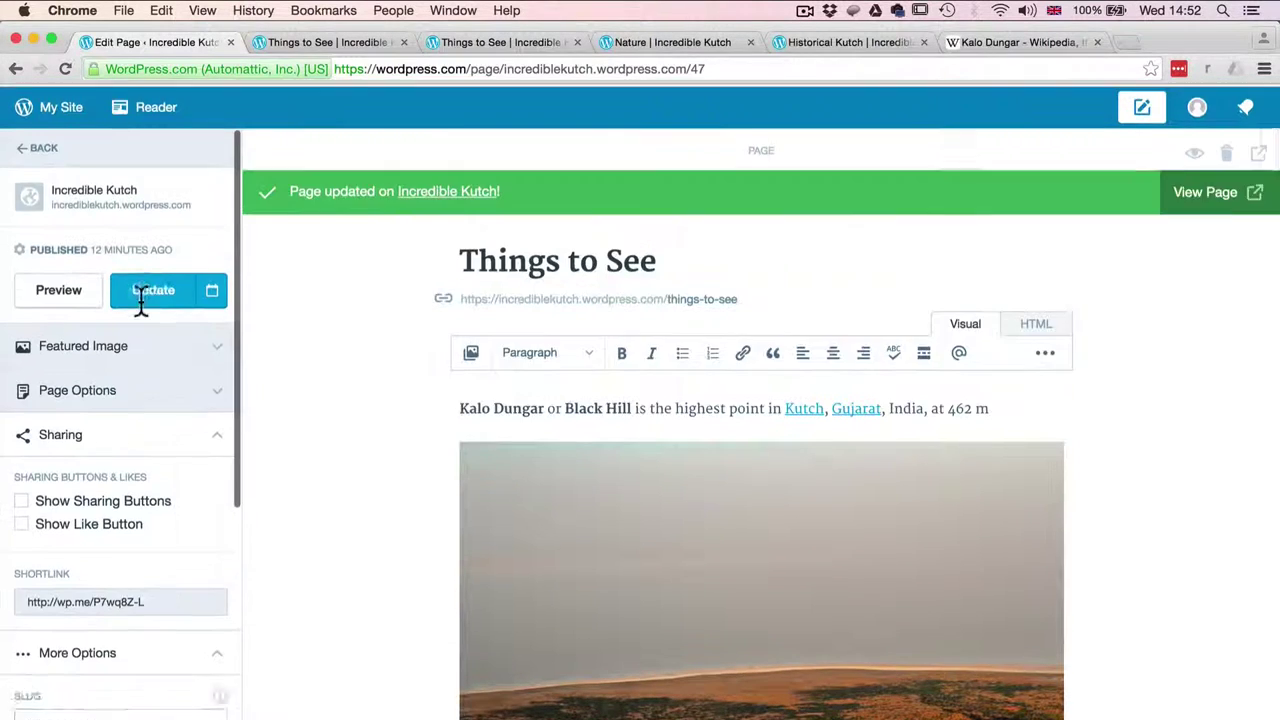
{"action": "left_click", "coordinate": [163, 302]}
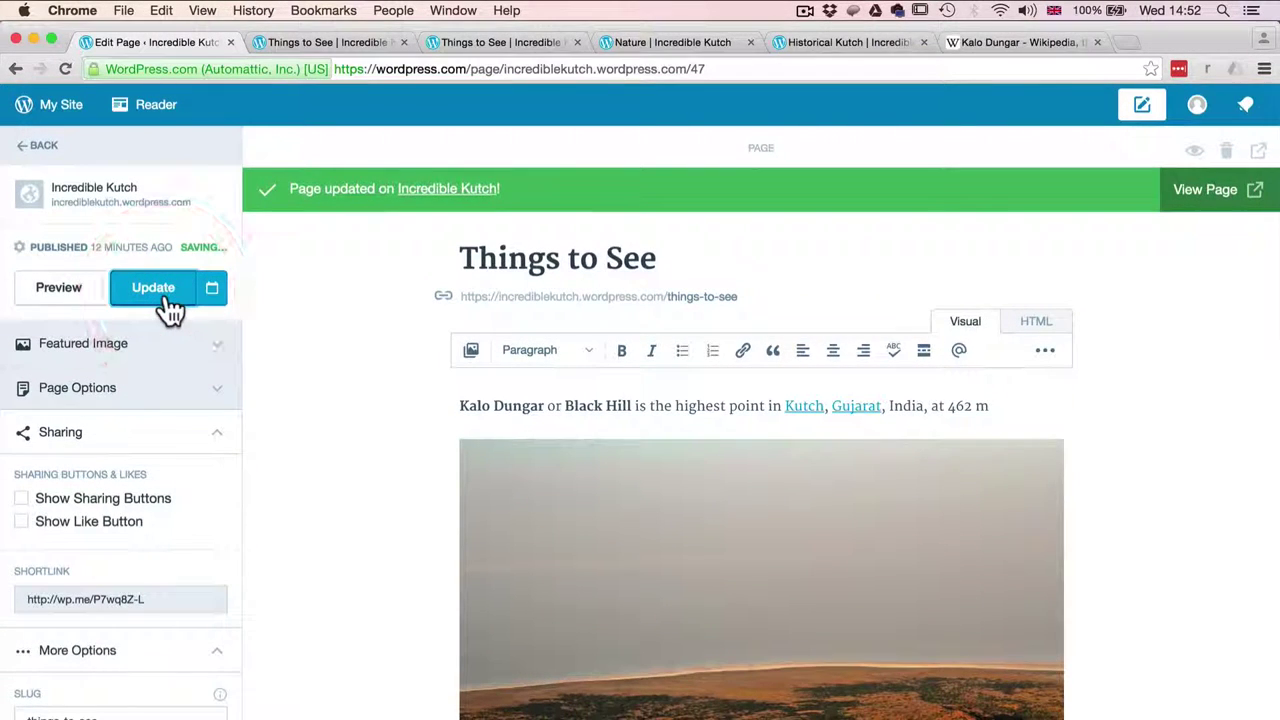
Step: Reload the live Things to See page and check the comment form below the last image
{"action": "left_click", "coordinate": [327, 42]}
{"action": "left_click", "coordinate": [406, 68]}
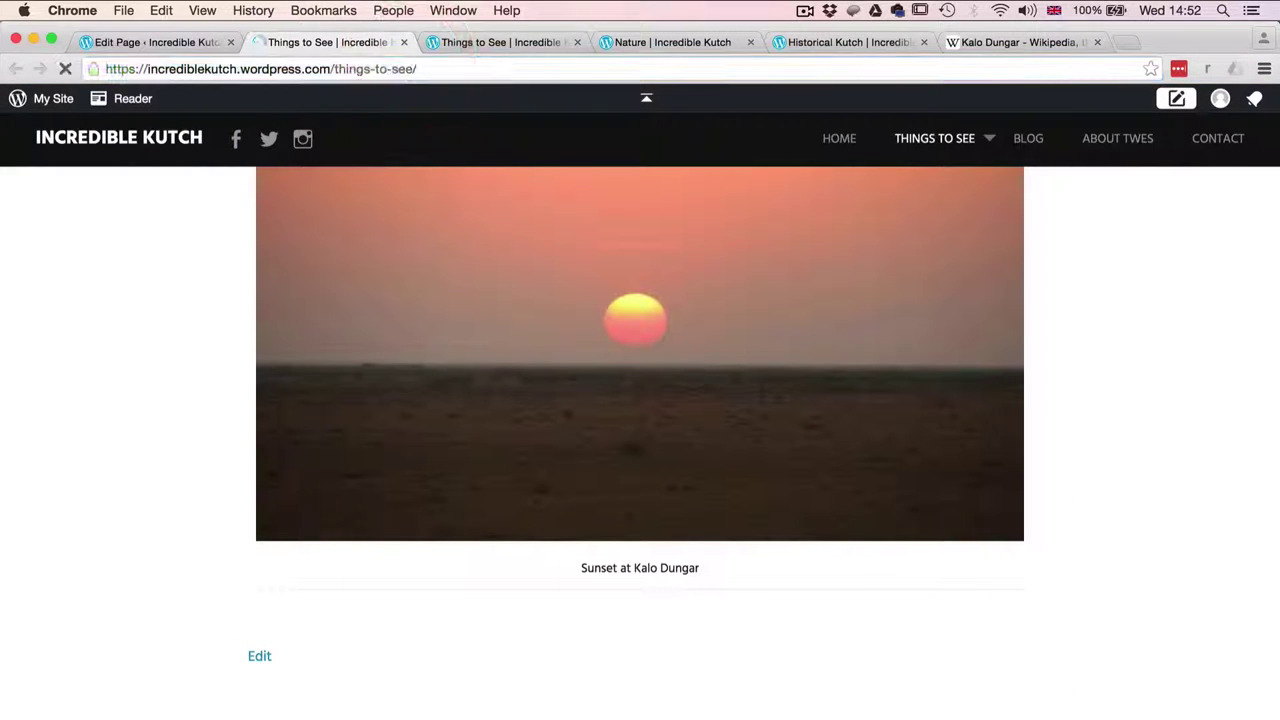
{"action": "scroll", "coordinate": [494, 363], "scroll_direction": "down", "scroll_amount": 5}
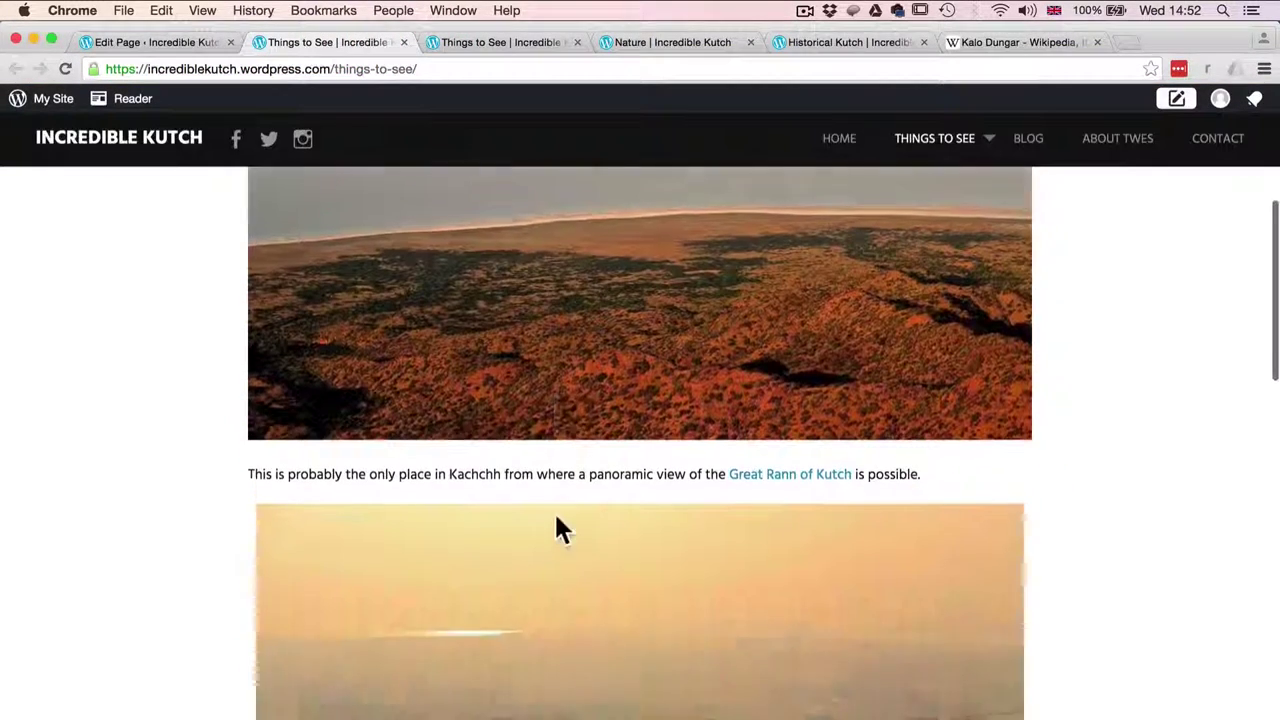
{"action": "scroll", "coordinate": [556, 518], "scroll_direction": "down", "scroll_amount": 12}
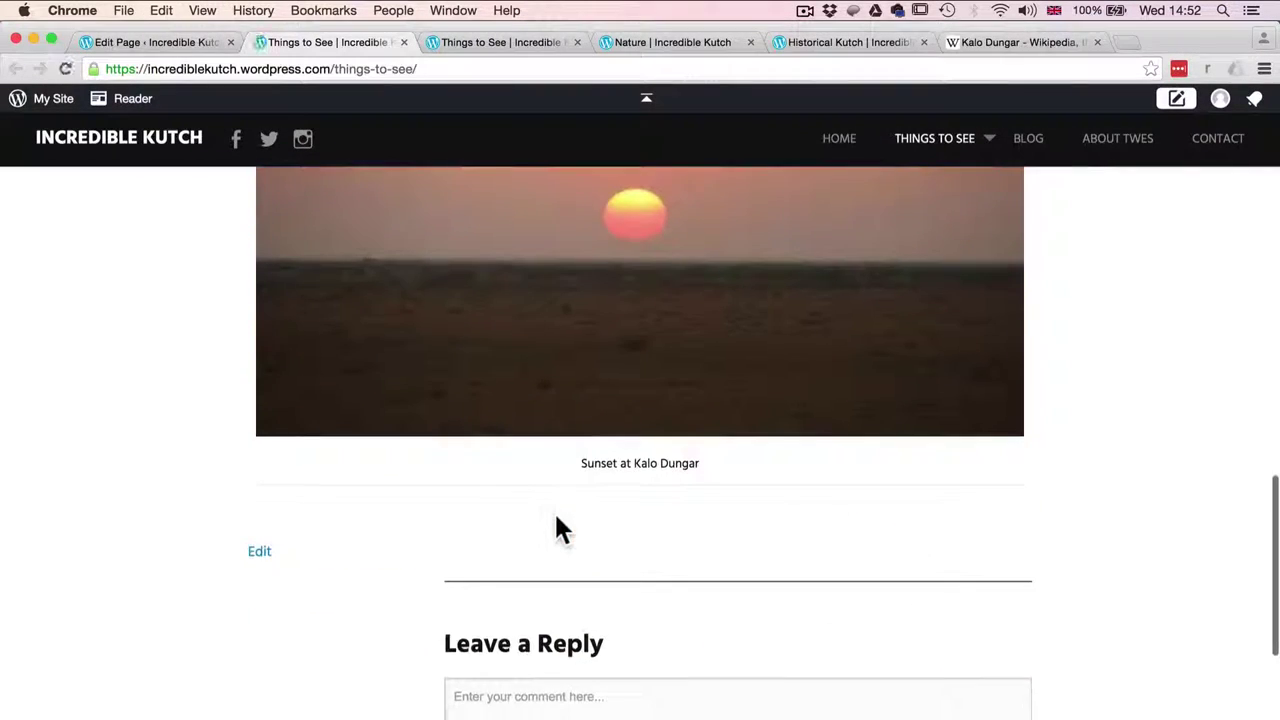
{"action": "scroll", "coordinate": [556, 520], "scroll_direction": "down", "scroll_amount": 2}
{"action": "left_click", "coordinate": [573, 613]}
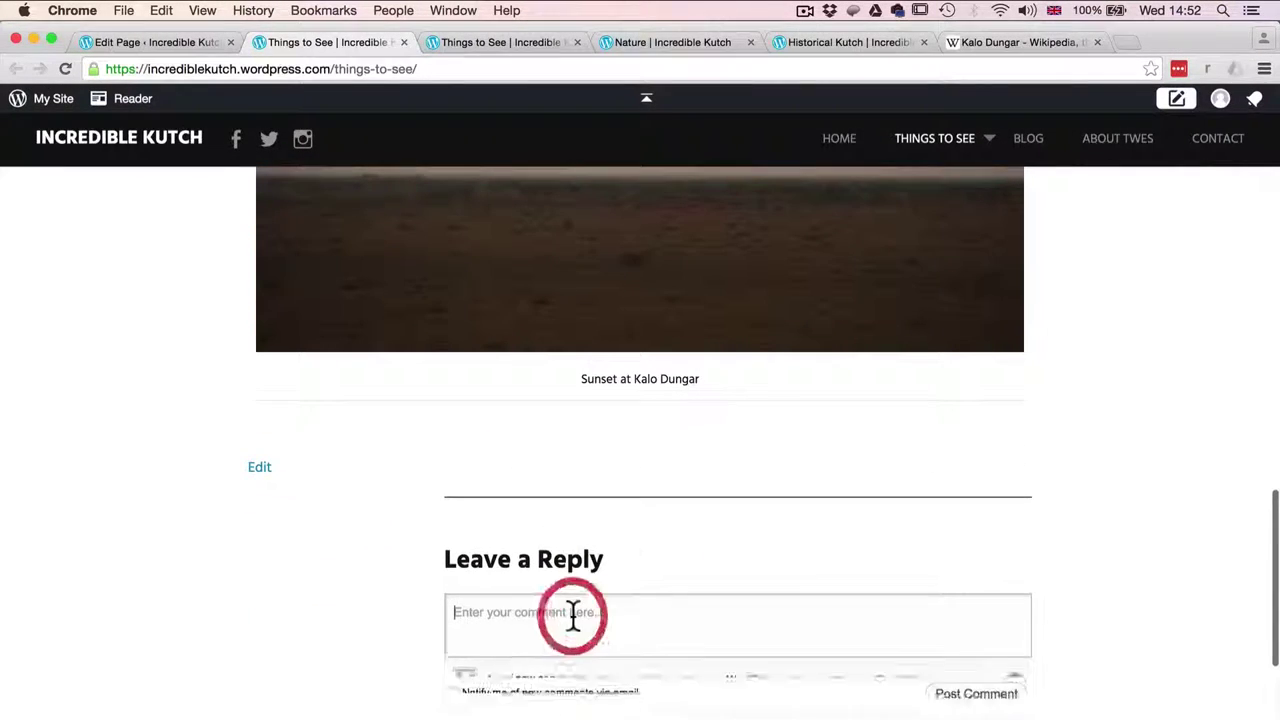
{"action": "scroll", "coordinate": [560, 560], "scroll_direction": "down", "scroll_amount": 2}
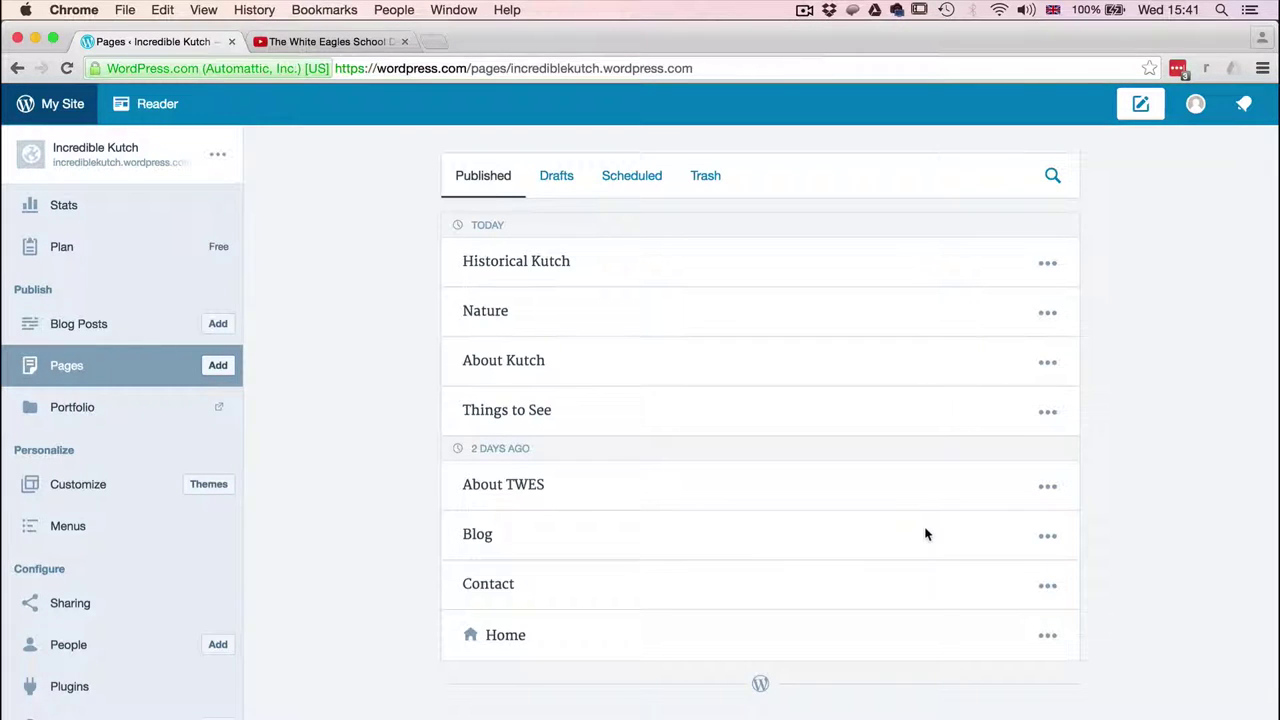
Step: Open the About TWES page for editing and add an empty line above its introductory sentence
{"action": "left_click", "coordinate": [1046, 490]}
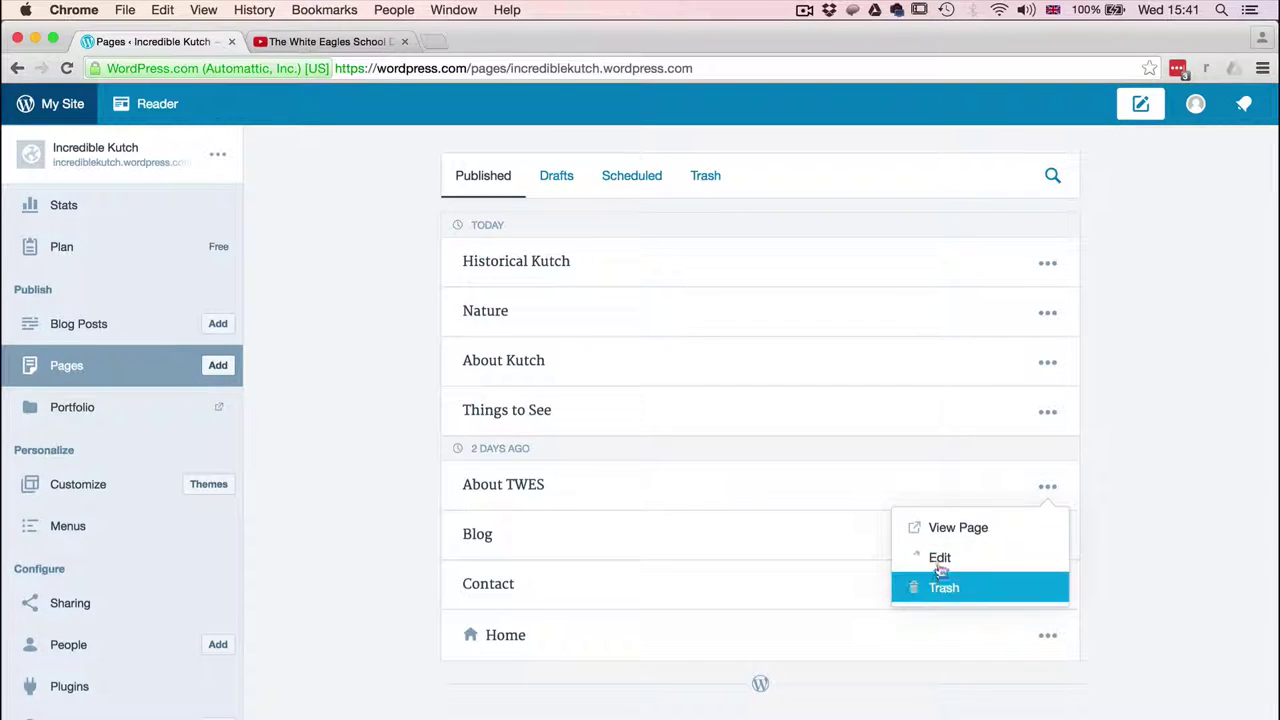
{"action": "left_click", "coordinate": [939, 557]}
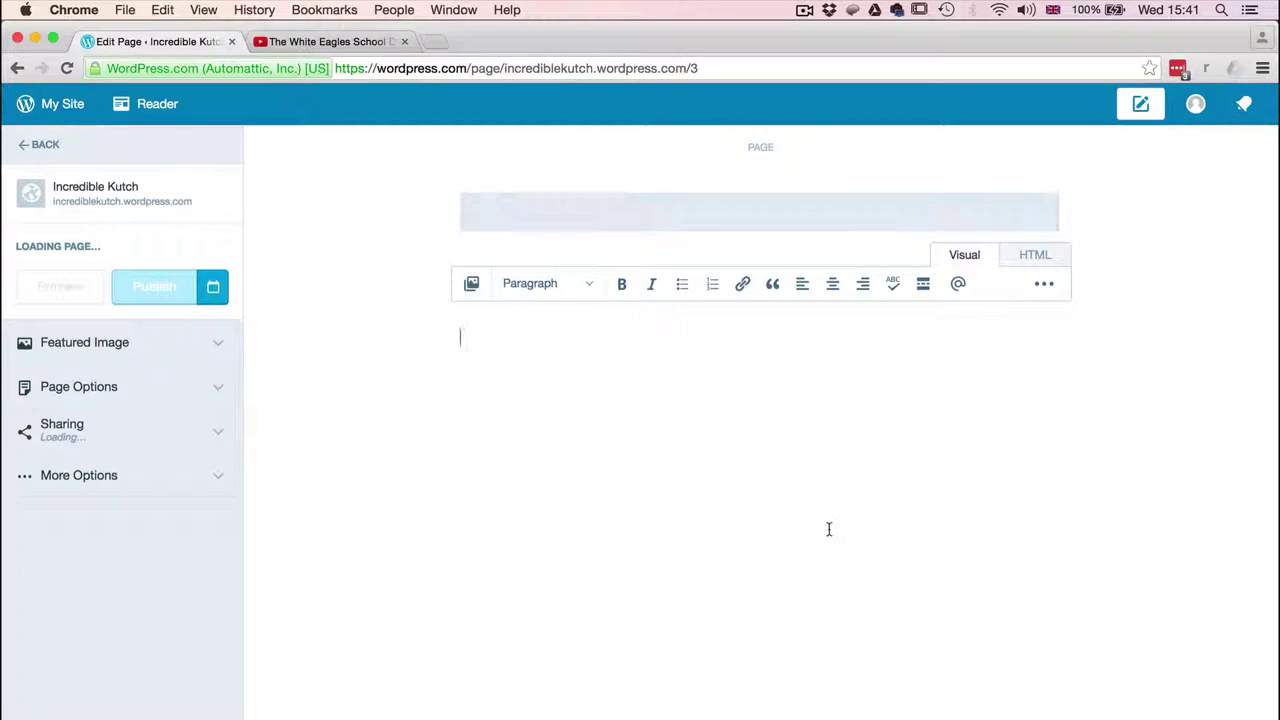
{"action": "scroll", "coordinate": [829, 535], "scroll_direction": "down", "scroll_amount": 2}
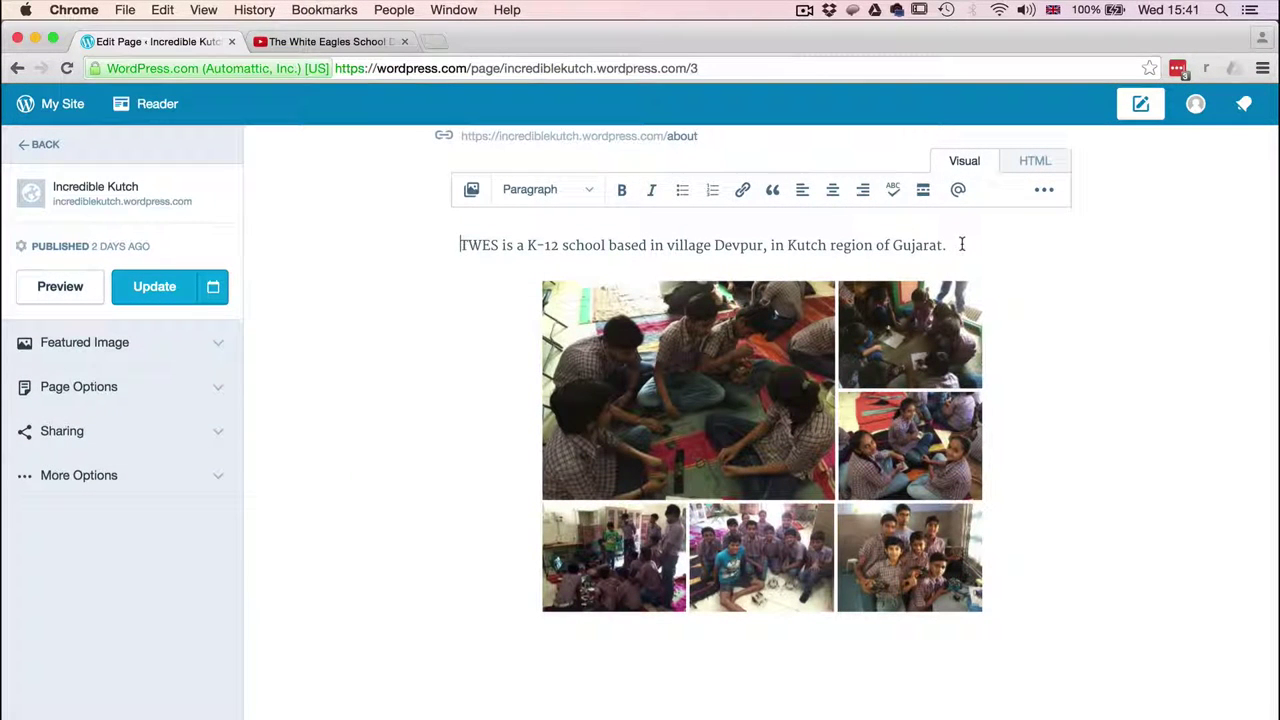
{"action": "scroll", "coordinate": [472, 245], "scroll_direction": "up", "scroll_amount": 1}
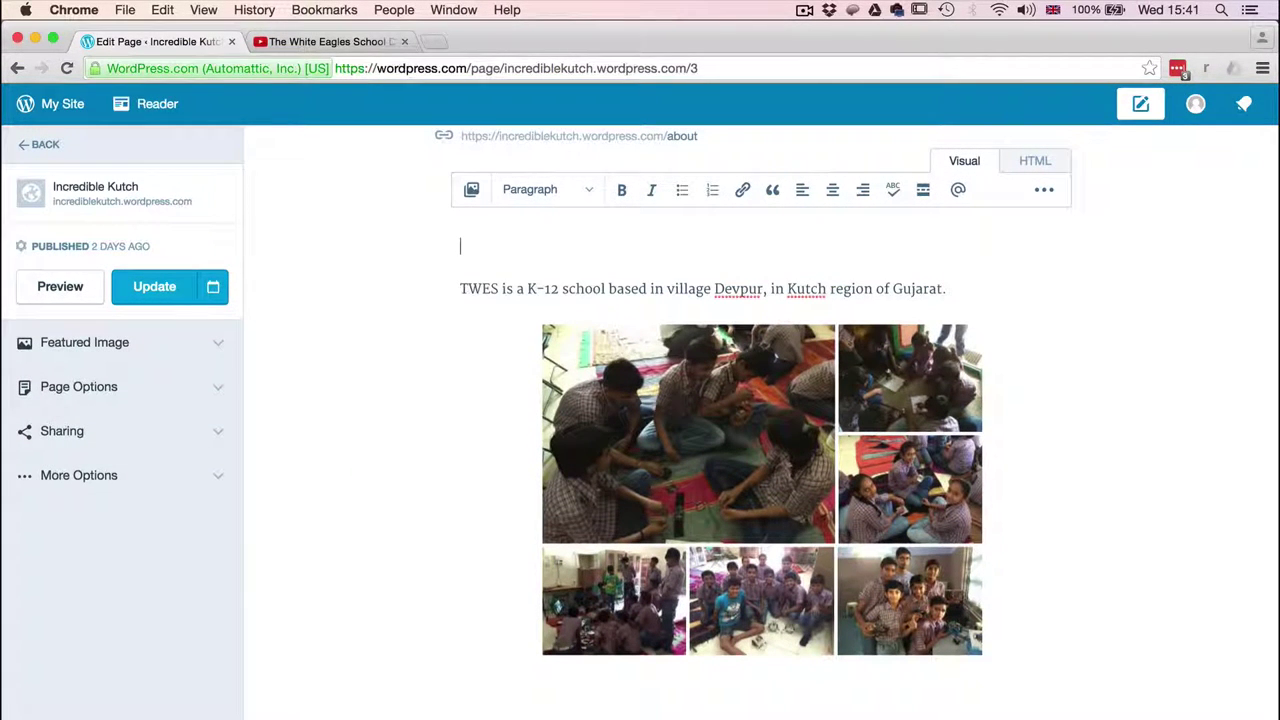
Step: Switch to YouTube and copy the embed code of the video The White Eagles School Devpur
{"action": "left_click", "coordinate": [325, 42]}
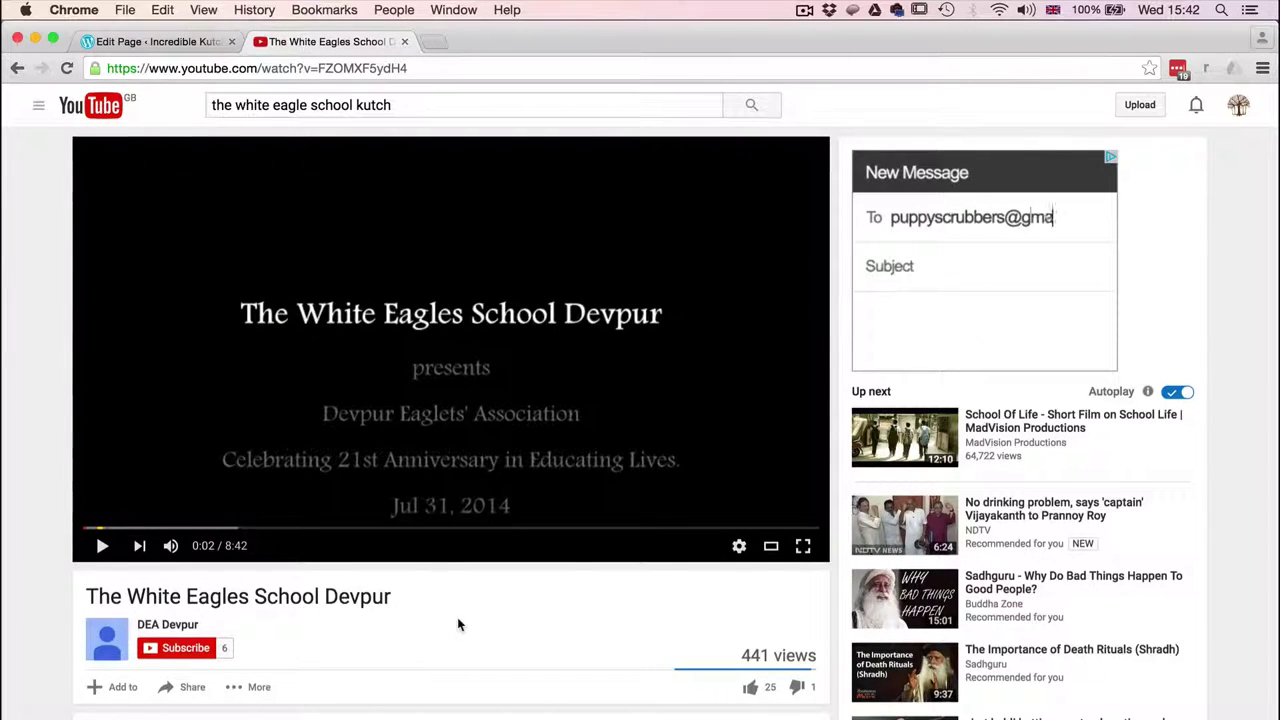
{"action": "scroll", "coordinate": [458, 625], "scroll_direction": "down", "scroll_amount": 5}
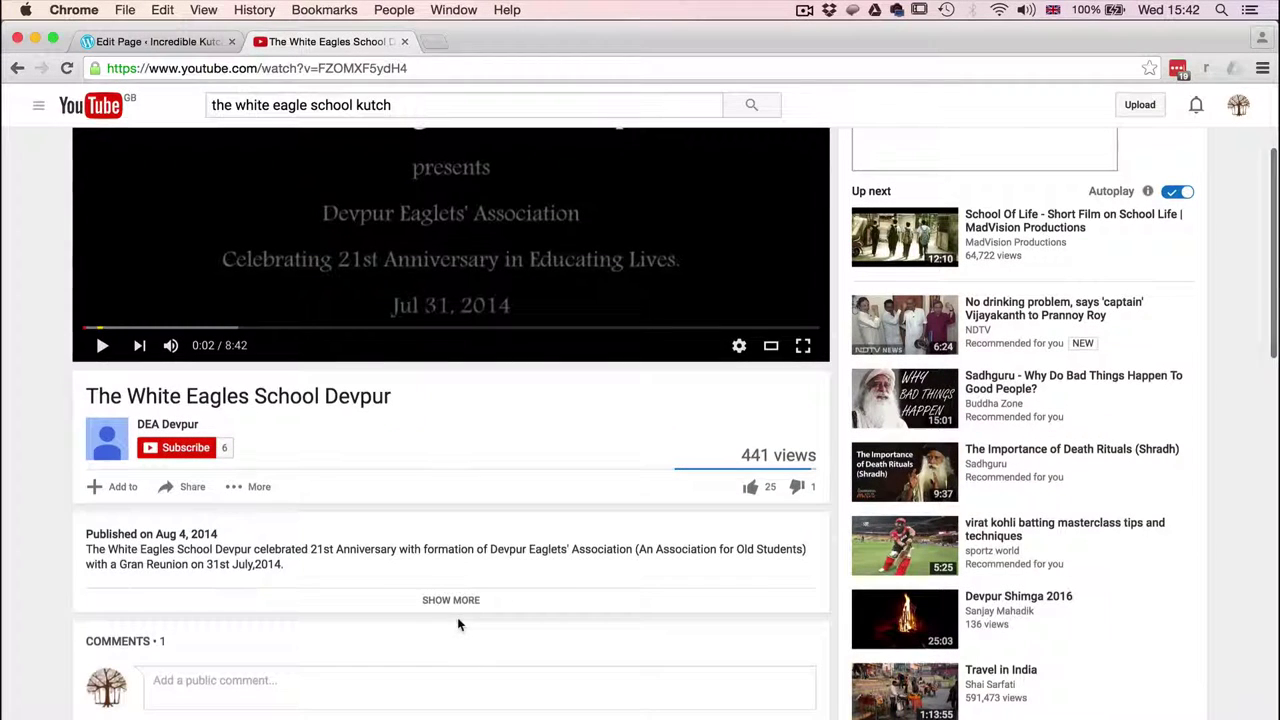
{"action": "left_click", "coordinate": [190, 490]}
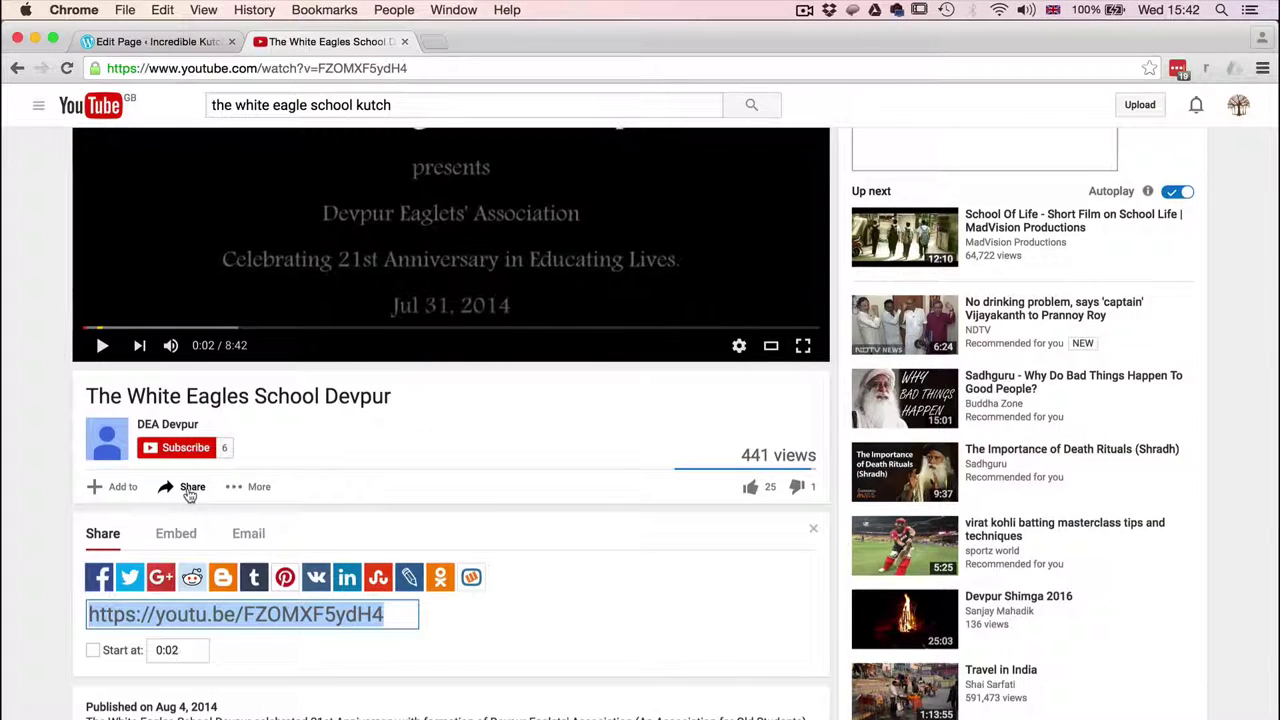
{"action": "left_click", "coordinate": [180, 537]}
{"action": "key", "text": "super+c"}
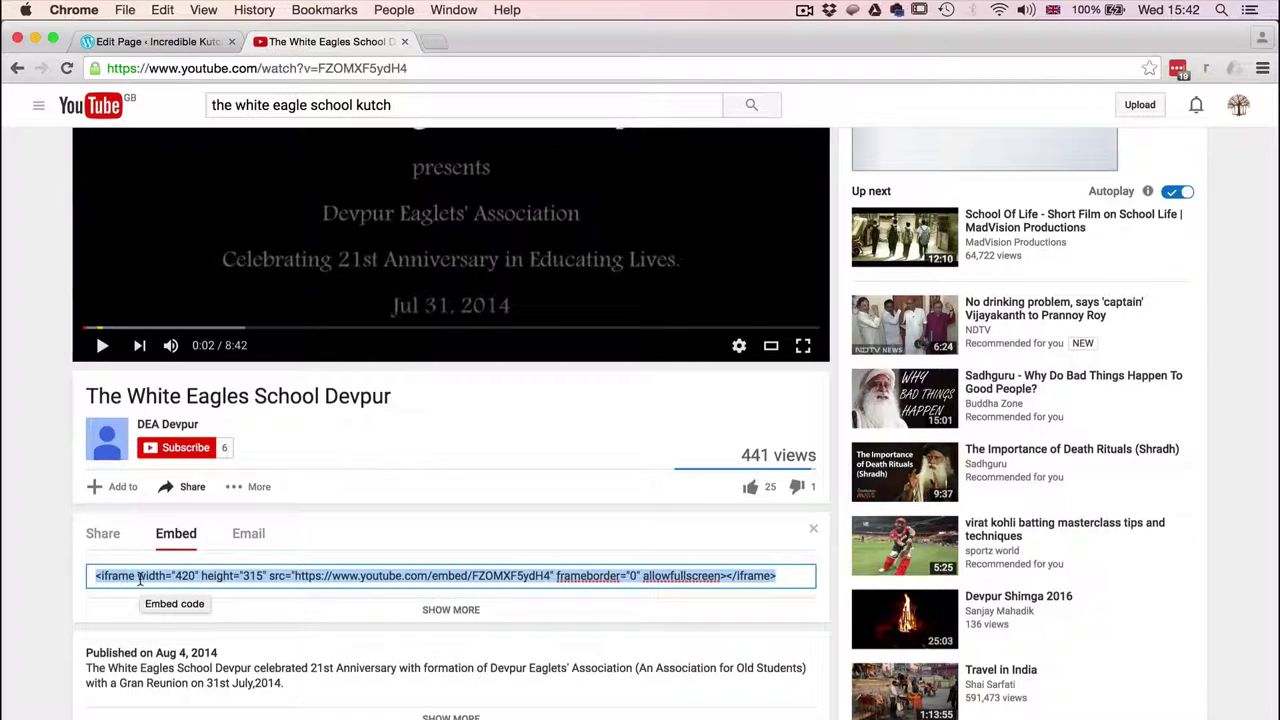
Step: Paste the YouTube iframe embed code at the start of the About TWES page's HTML, above the introductory sentence
{"action": "left_click", "coordinate": [160, 42]}
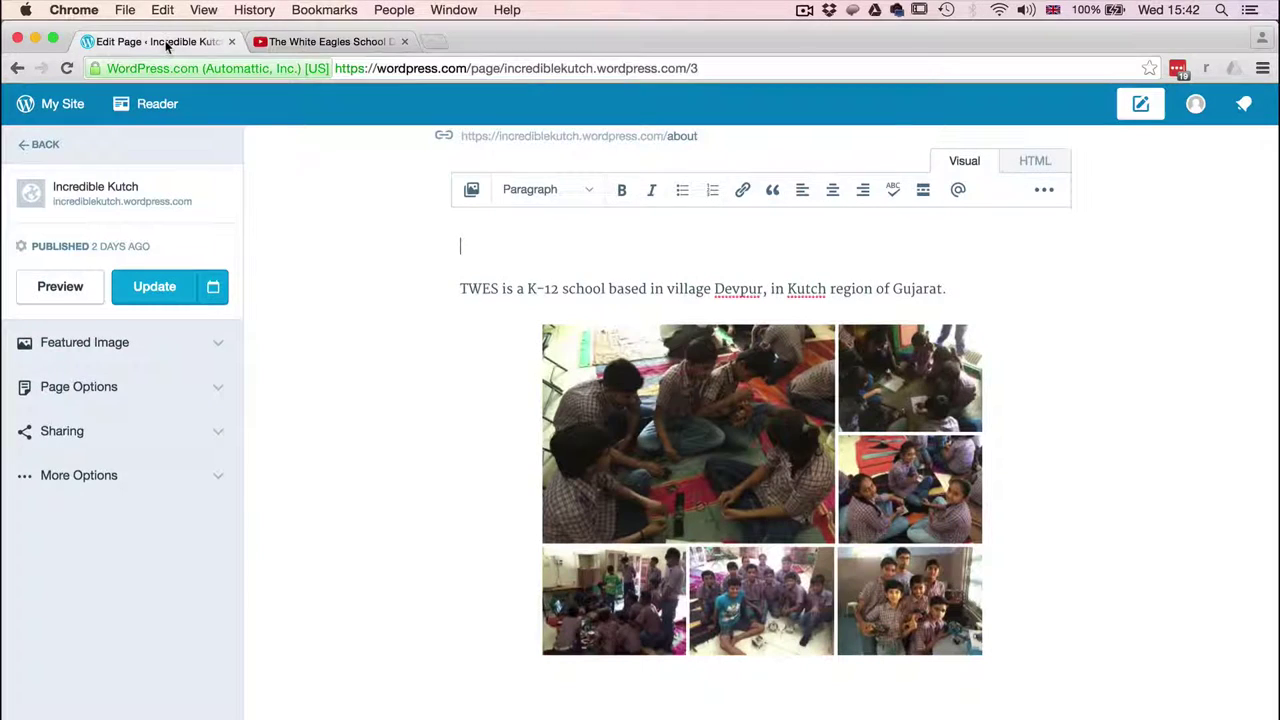
{"action": "left_click", "coordinate": [1034, 163]}
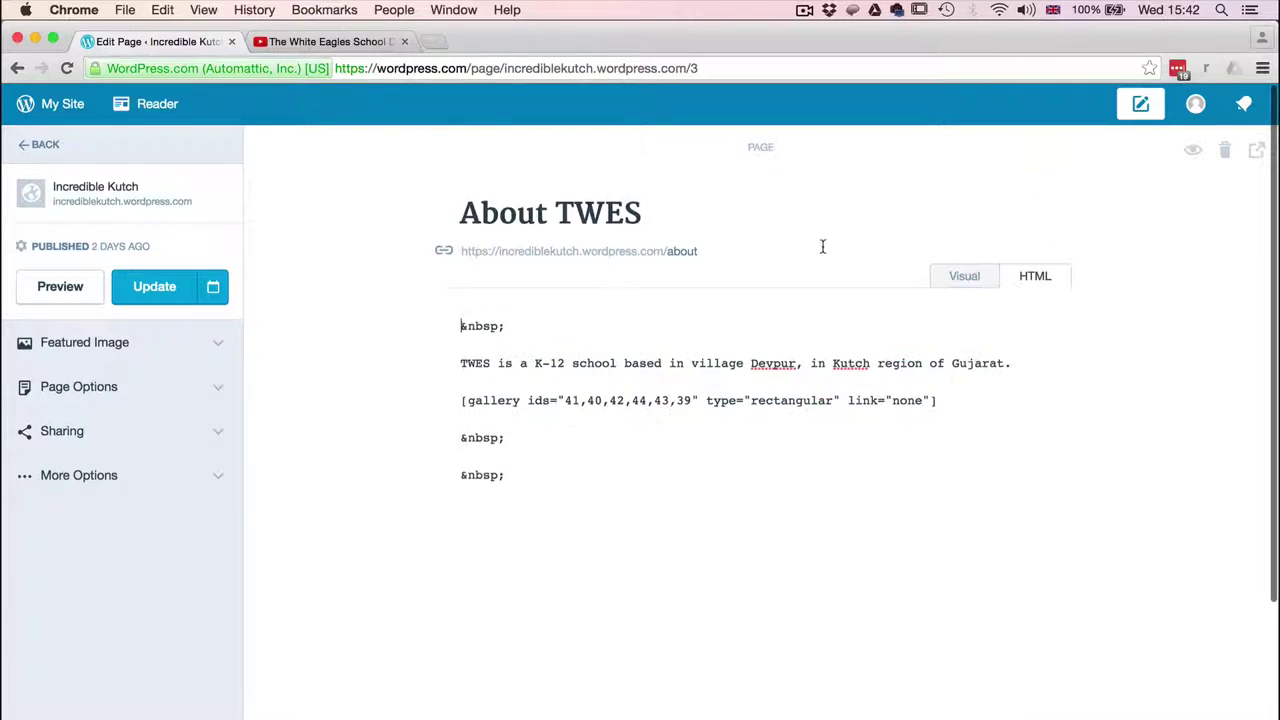
{"action": "left_click", "coordinate": [551, 305]}
{"action": "key", "text": "Return"}
{"action": "key", "text": "Up"}
{"action": "key", "text": "super+v"}
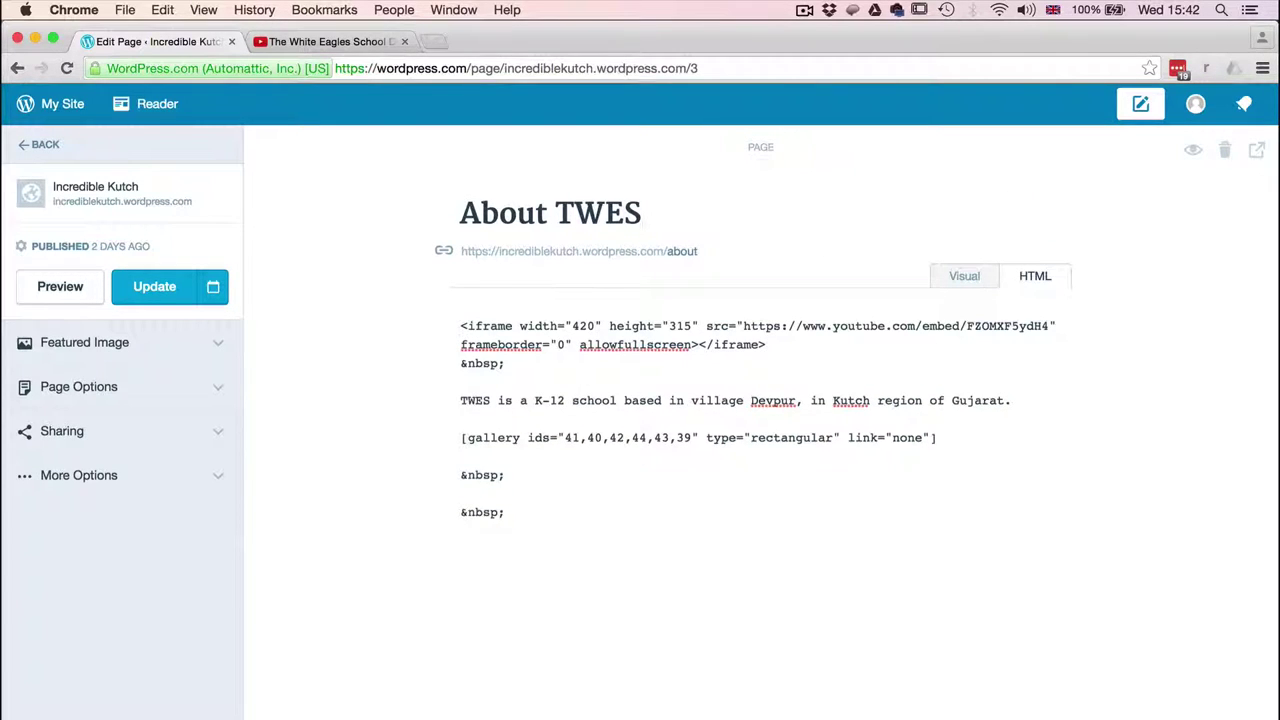
Step: Update the About TWES page and open its live version
{"action": "left_click", "coordinate": [180, 297]}
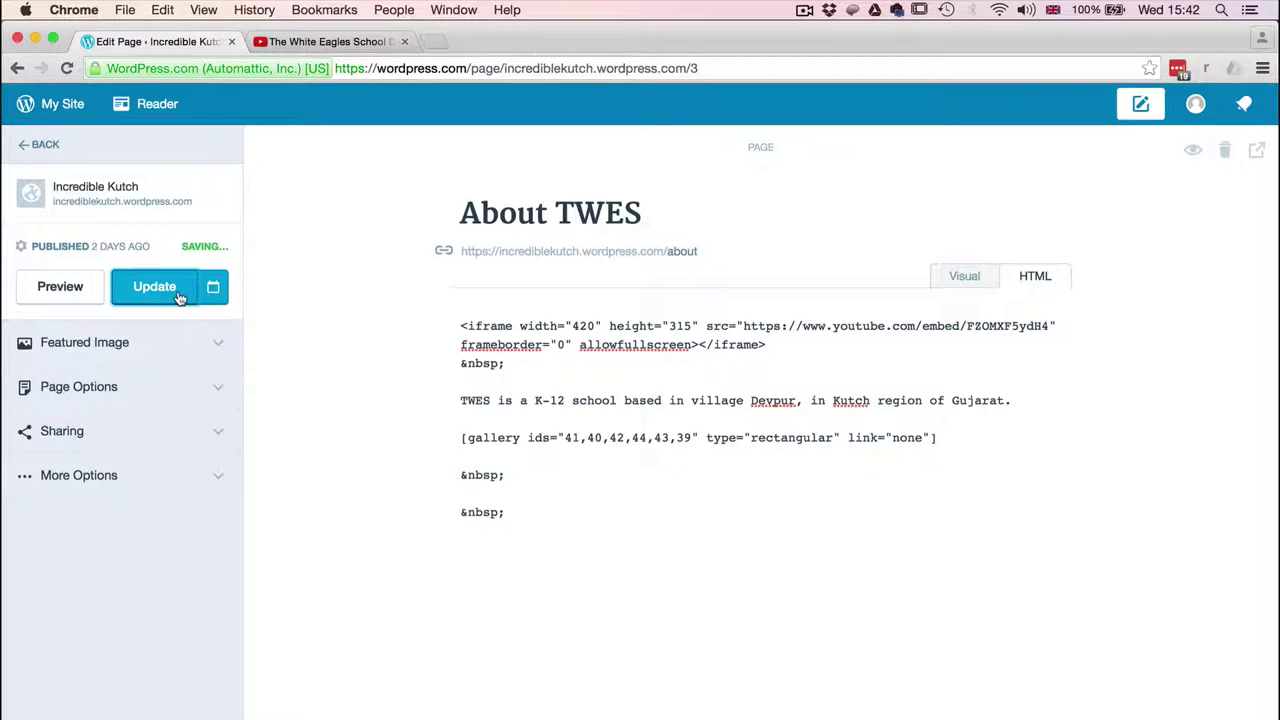
{"action": "left_click", "coordinate": [1218, 192]}
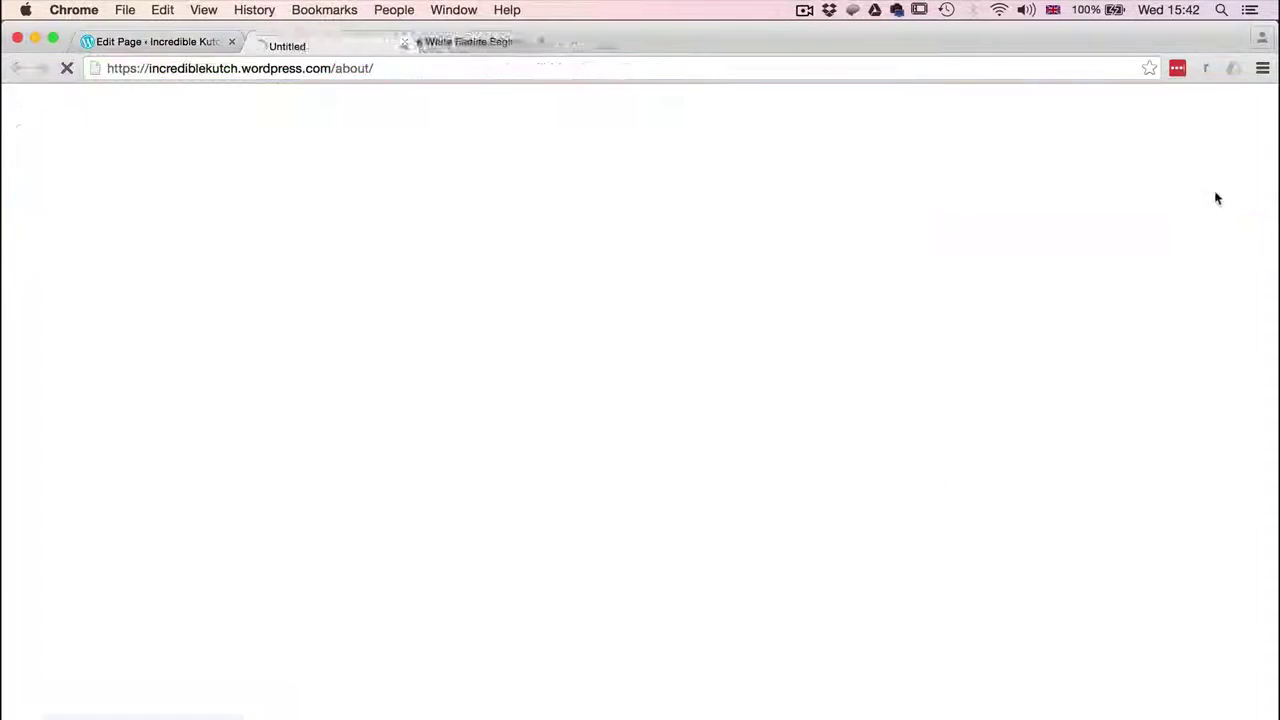